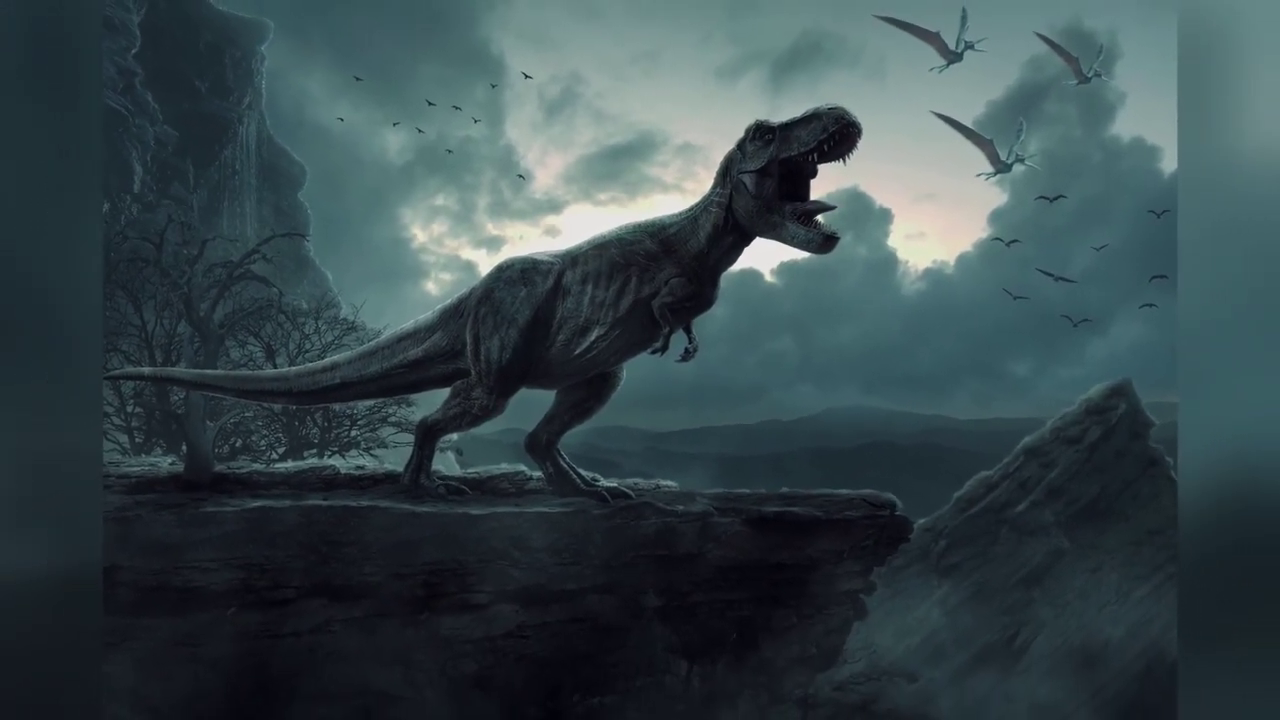
Step: Mask the placed cliff photo to its rock, then enlarge and rotate it about 39°
{"action": "key", "text": "Return"}
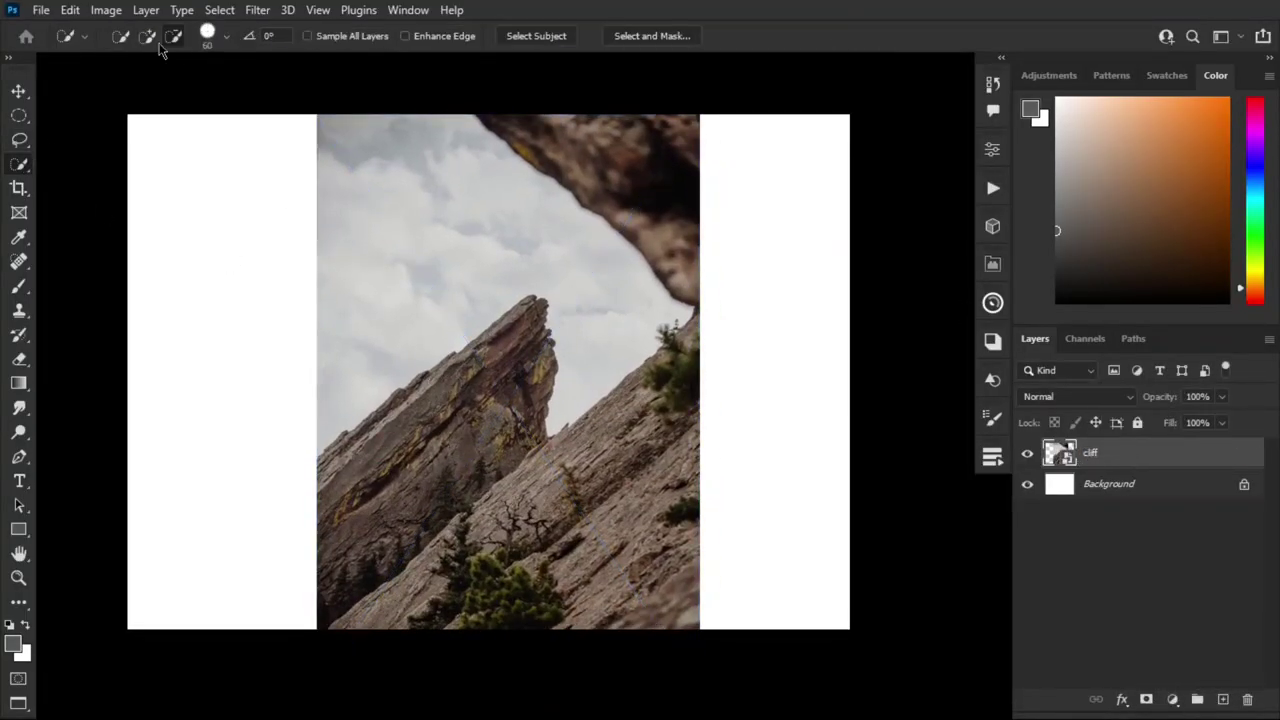
{"action": "left_click", "coordinate": [1145, 700]}
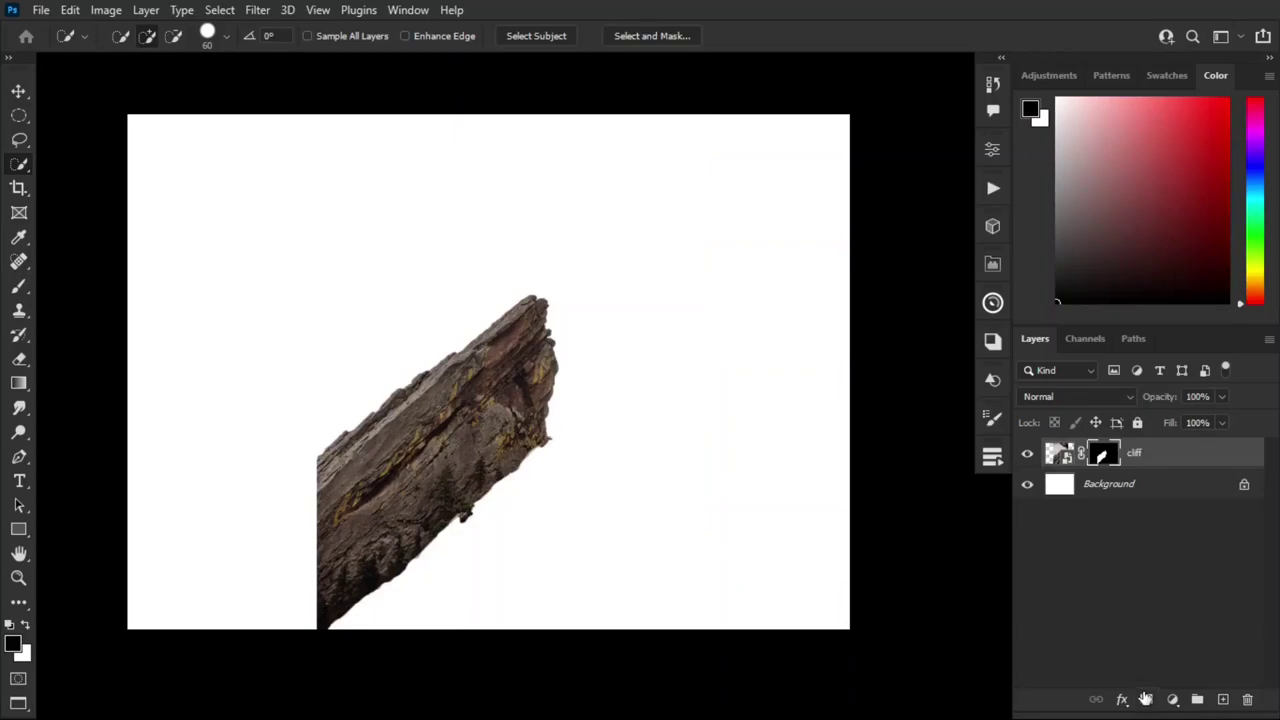
{"action": "key", "text": "ctrl+t"}
{"action": "mouse_move", "coordinate": [705, 473]}
{"action": "left_mouse_down"}
{"action": "mouse_move", "coordinate": [737, 360]}
{"action": "mouse_move", "coordinate": [663, 486]}
{"action": "mouse_move", "coordinate": [728, 491]}
{"action": "mouse_move", "coordinate": [708, 488]}
{"action": "left_mouse_up"}
{"action": "mouse_move", "coordinate": [569, 540]}
{"action": "left_mouse_down"}
{"action": "mouse_move", "coordinate": [580, 532]}
{"action": "mouse_move", "coordinate": [564, 500]}
{"action": "left_mouse_up"}
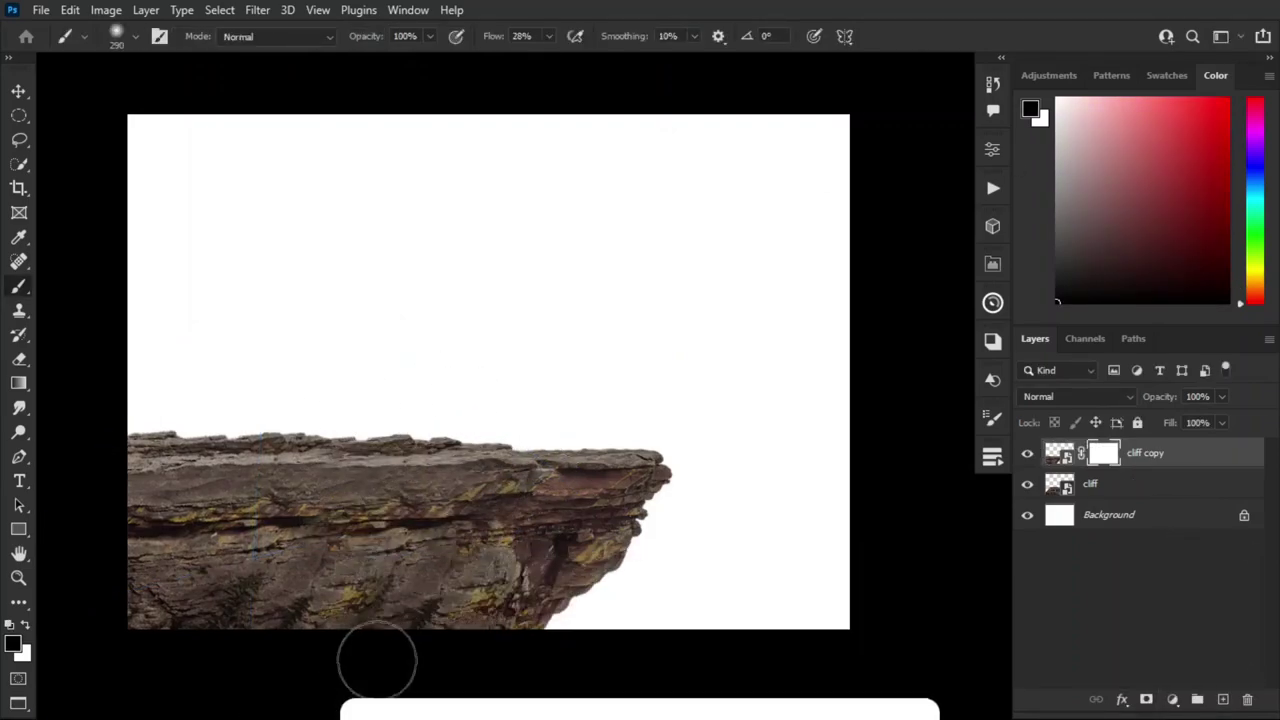
Step: Merge the two cliff layers and flip the placed rock photo horizontally
{"action": "left_click", "coordinate": [1145, 484], "text": "shift"}
{"action": "right_click", "coordinate": [1157, 484]}
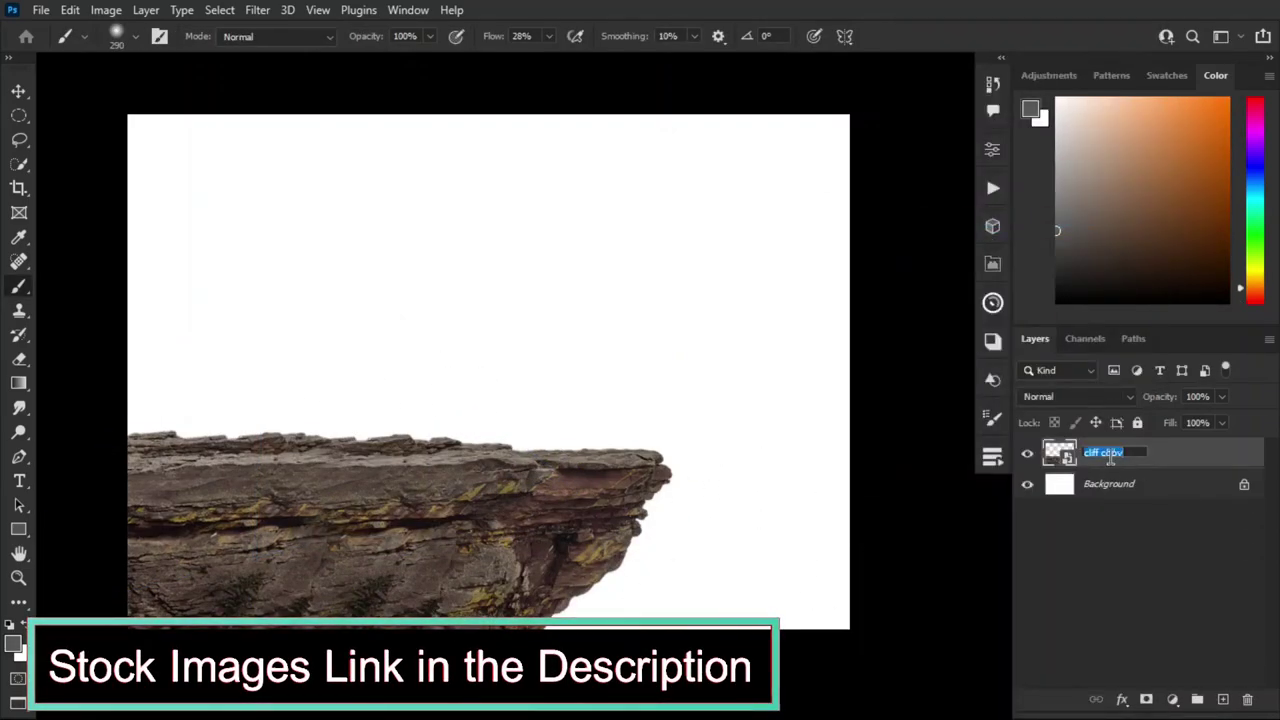
{"action": "right_click", "coordinate": [529, 316]}
{"action": "left_click", "coordinate": [580, 655]}
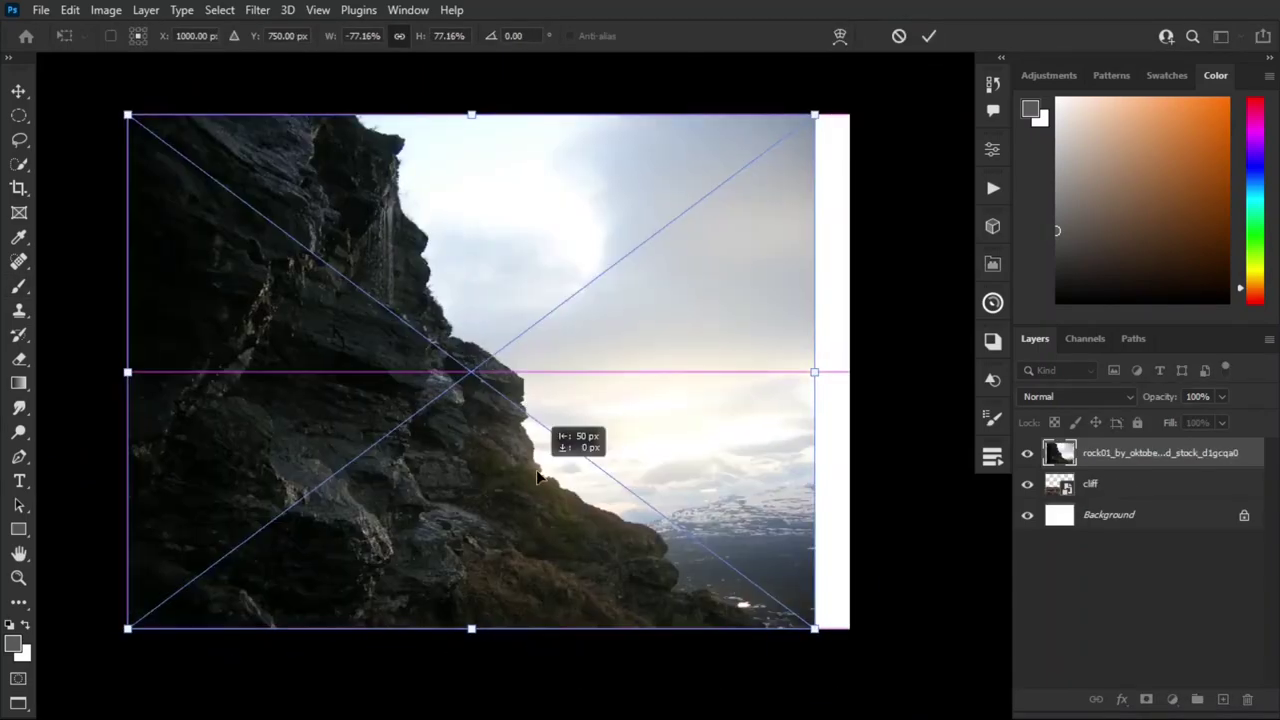
{"action": "key", "text": "Return"}
Step: Put the rock wall below the cliff, mask away its sky, and shift it left
{"action": "left_click_drag", "start_coordinate": [1141, 453], "coordinate": [1141, 493]}
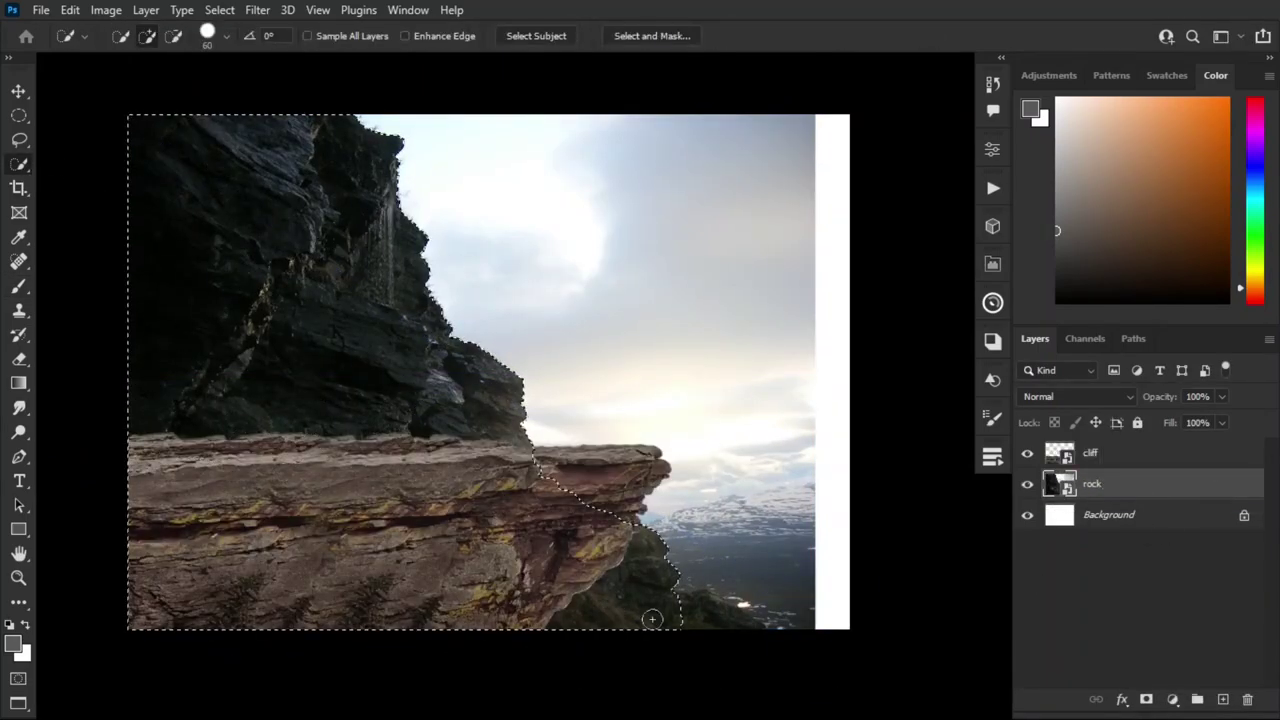
{"action": "left_click", "coordinate": [1146, 699]}
{"action": "key", "text": "ctrl+t"}
{"action": "left_click_drag", "start_coordinate": [509, 423], "coordinate": [369, 455]}
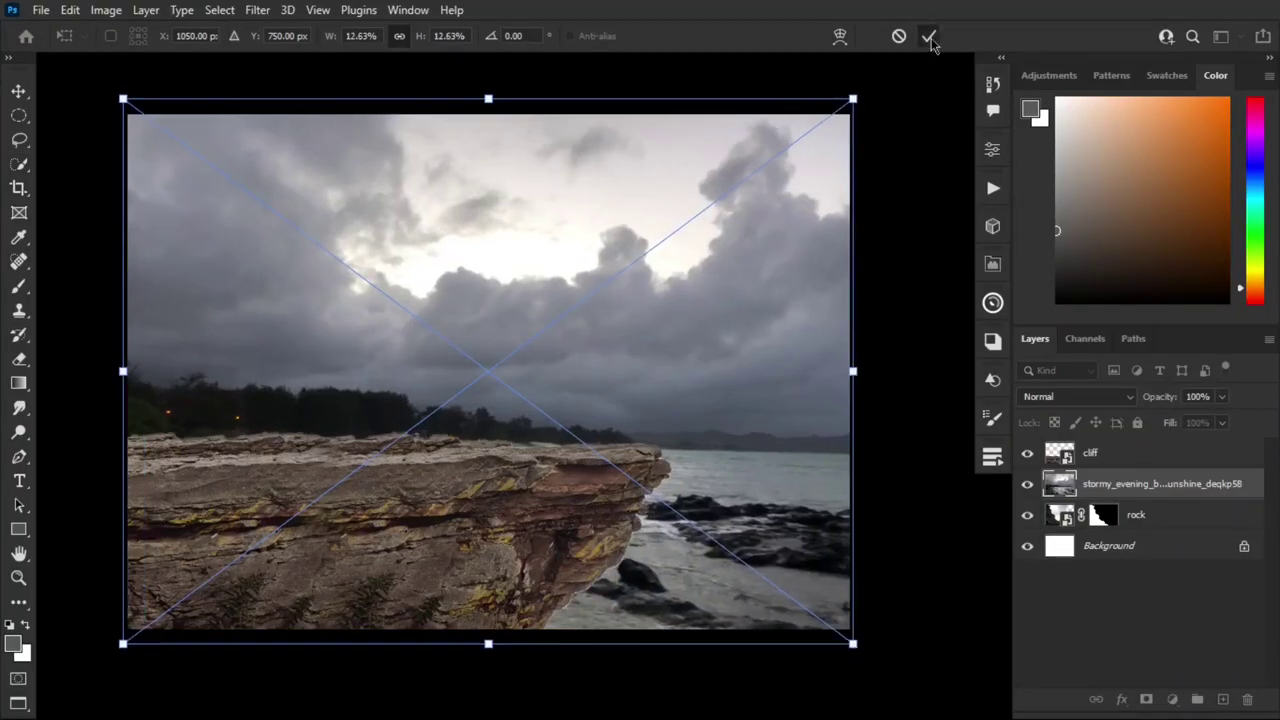
Step: Place the sea-stack photo, mask it to the rock, and move it below the rock wall
{"action": "left_click", "coordinate": [929, 35]}
{"action": "mouse_move", "coordinate": [861, 700]}
{"action": "left_mouse_down"}
{"action": "mouse_move", "coordinate": [490, 370]}
{"action": "mouse_move", "coordinate": [640, 370]}
{"action": "left_mouse_up"}
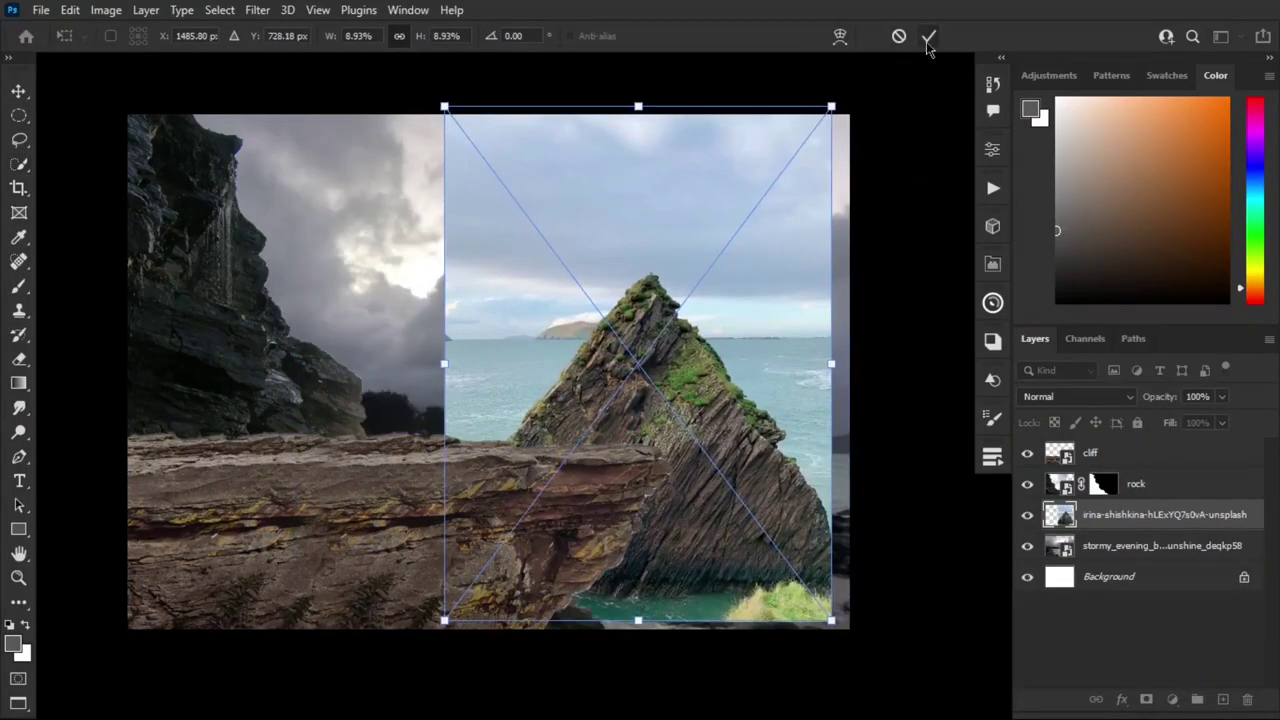
{"action": "left_click", "coordinate": [929, 35]}
{"action": "left_click", "coordinate": [1146, 699]}
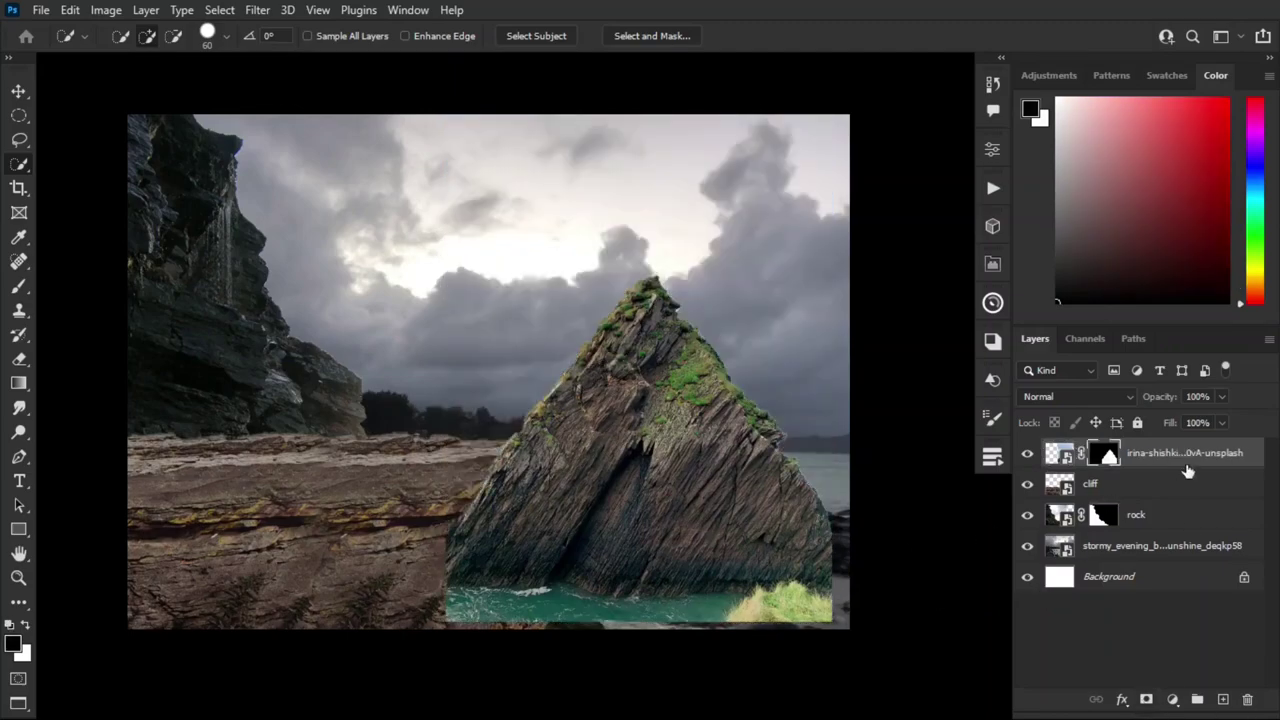
{"action": "left_click_drag", "start_coordinate": [1160, 453], "coordinate": [1160, 530]}
Step: Tilt the sea-stack 2.56° and warp its peak up and to the right
{"action": "key", "text": "ctrl+t"}
{"action": "left_click_drag", "start_coordinate": [757, 485], "coordinate": [790, 500]}
{"action": "left_click", "coordinate": [928, 36]}
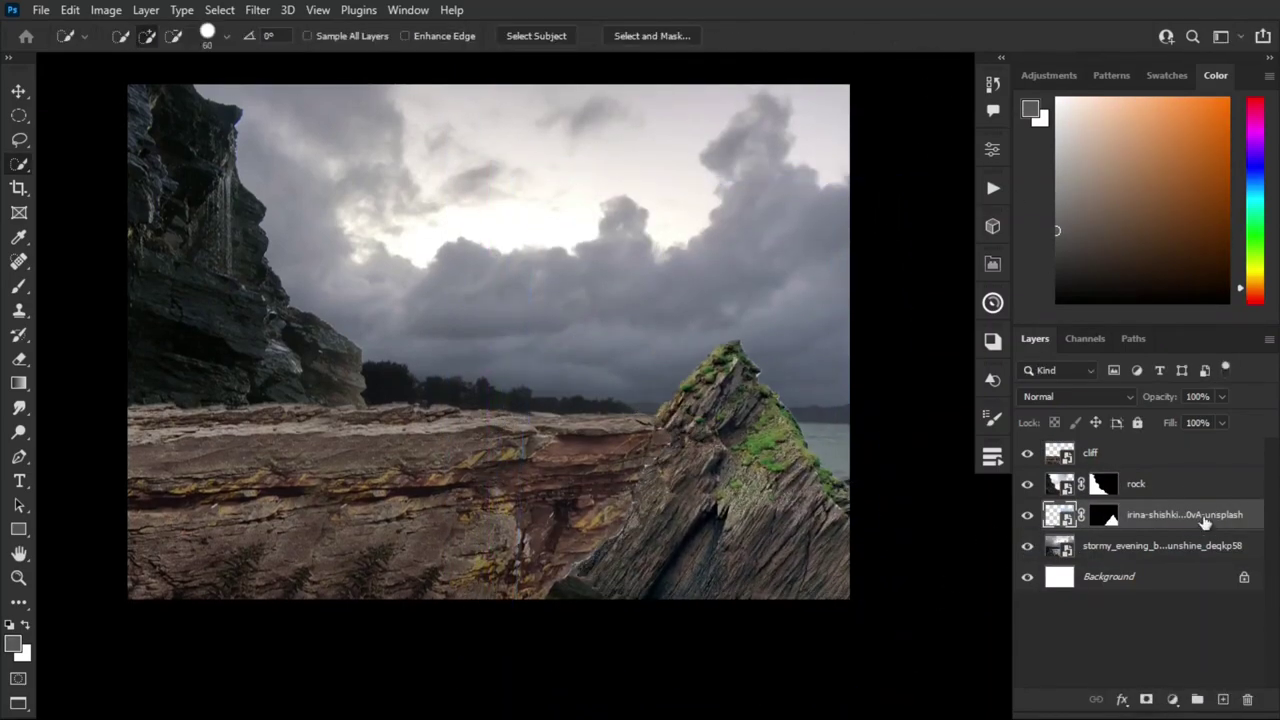
{"action": "key", "text": "ctrl+t"}
{"action": "key", "text": "Return"}
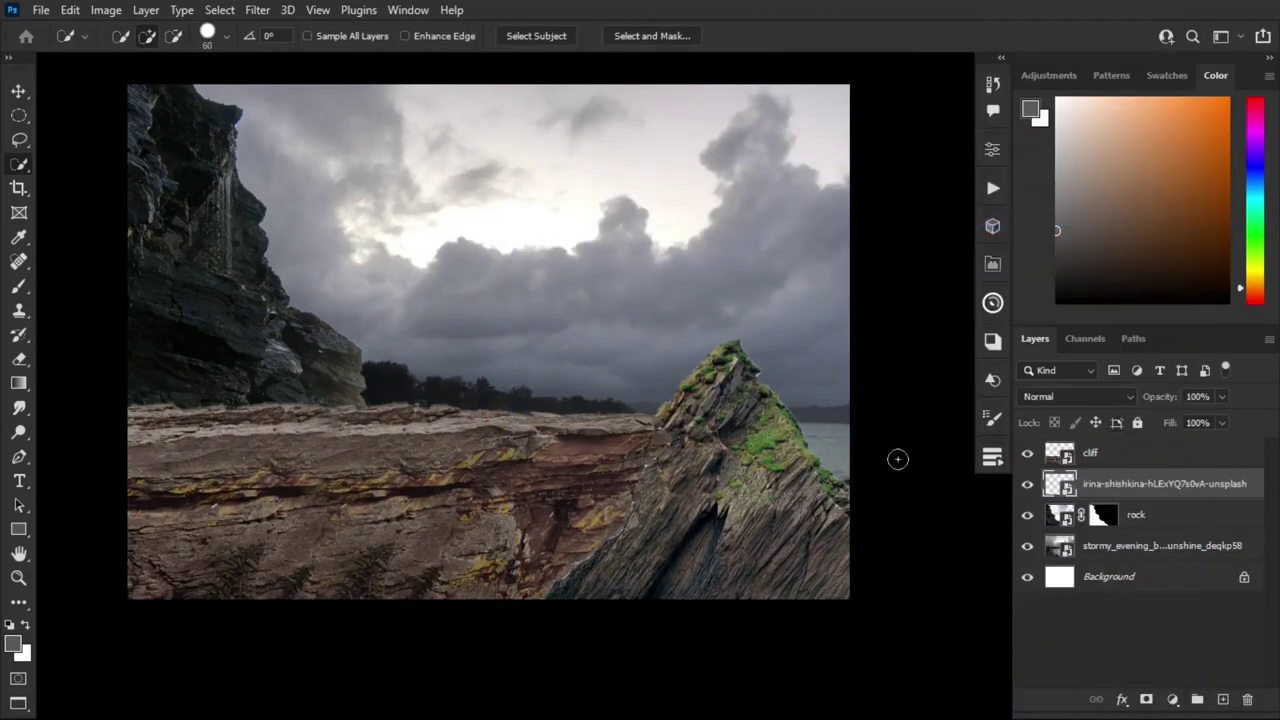
{"action": "left_click_drag", "start_coordinate": [585, 607], "coordinate": [808, 363]}
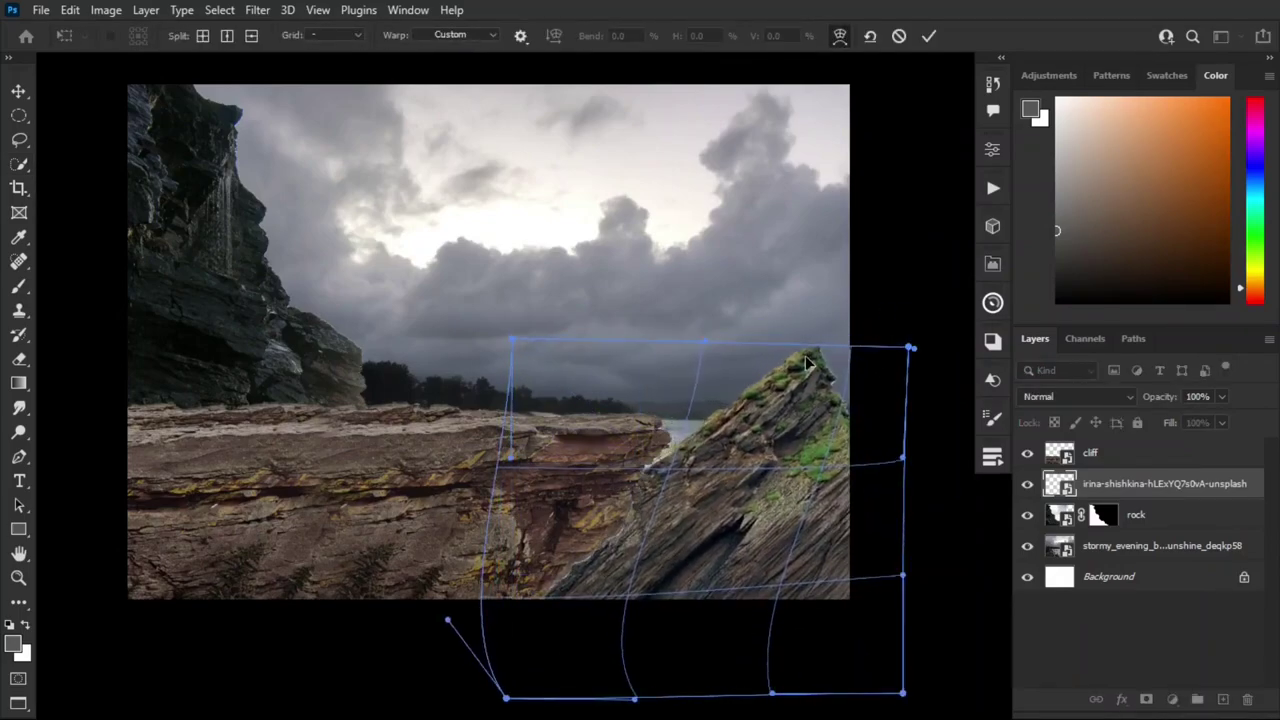
Step: Lower the stormy sky layer slightly
{"action": "scroll", "coordinate": [690, 575], "scroll_direction": "up", "scroll_amount": 1}
{"action": "left_click", "coordinate": [1140, 550]}
{"action": "key", "text": "ctrl+t"}
{"action": "left_click_drag", "start_coordinate": [780, 585], "coordinate": [780, 605]}
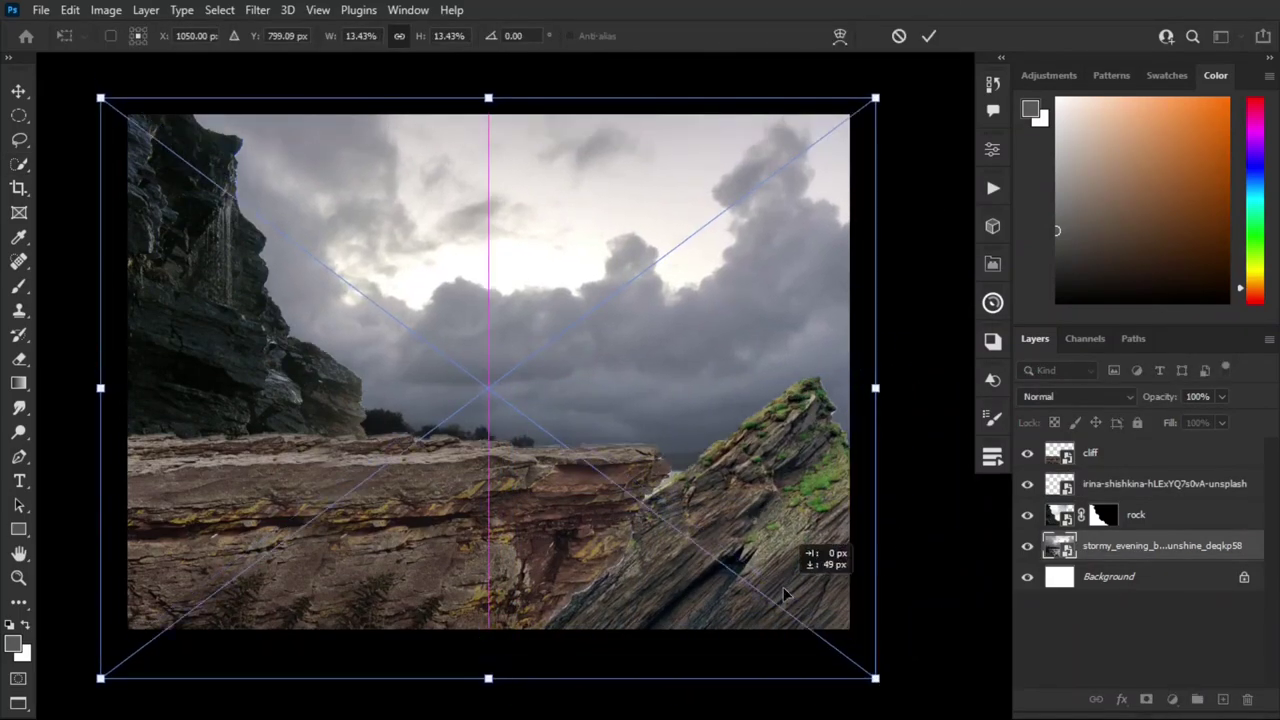
{"action": "key", "text": "Return"}
Step: Commit the T-rex's size and position on the ledge, then hide the T-rex layer
{"action": "left_click", "coordinate": [1150, 452]}
{"action": "key", "text": "ctrl+t"}
{"action": "key", "text": "Escape"}
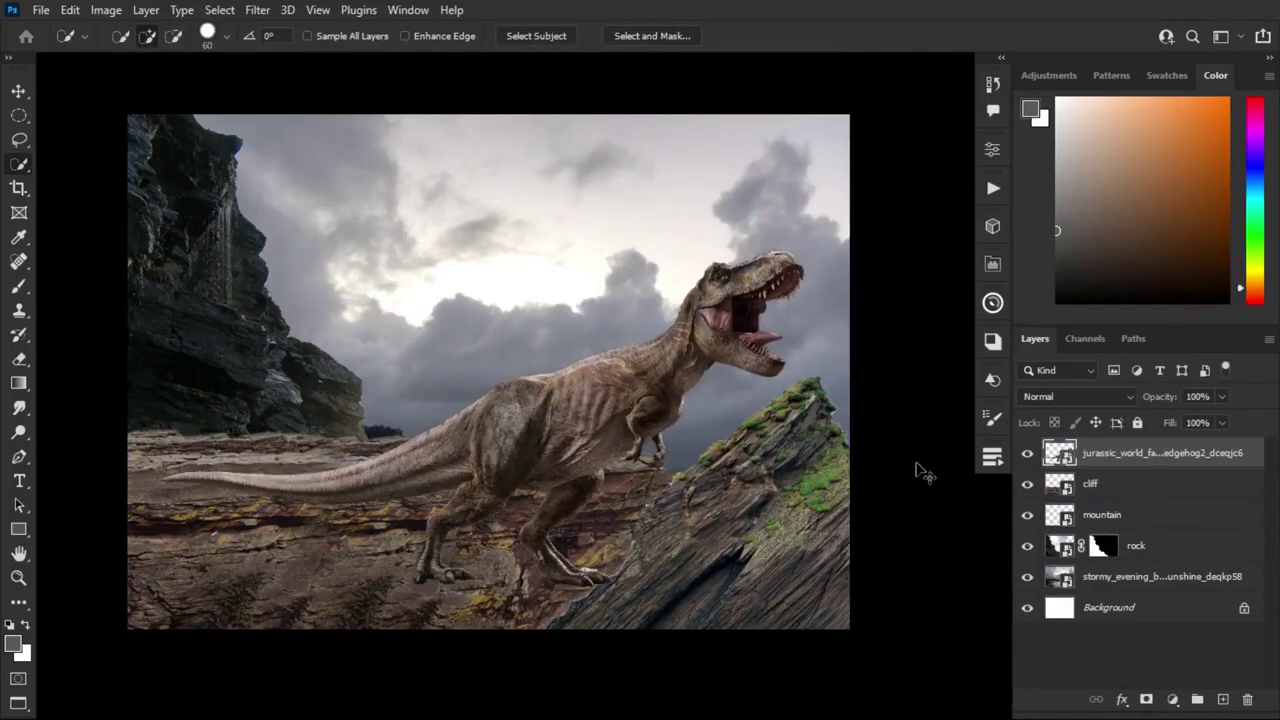
{"action": "left_click", "coordinate": [929, 36]}
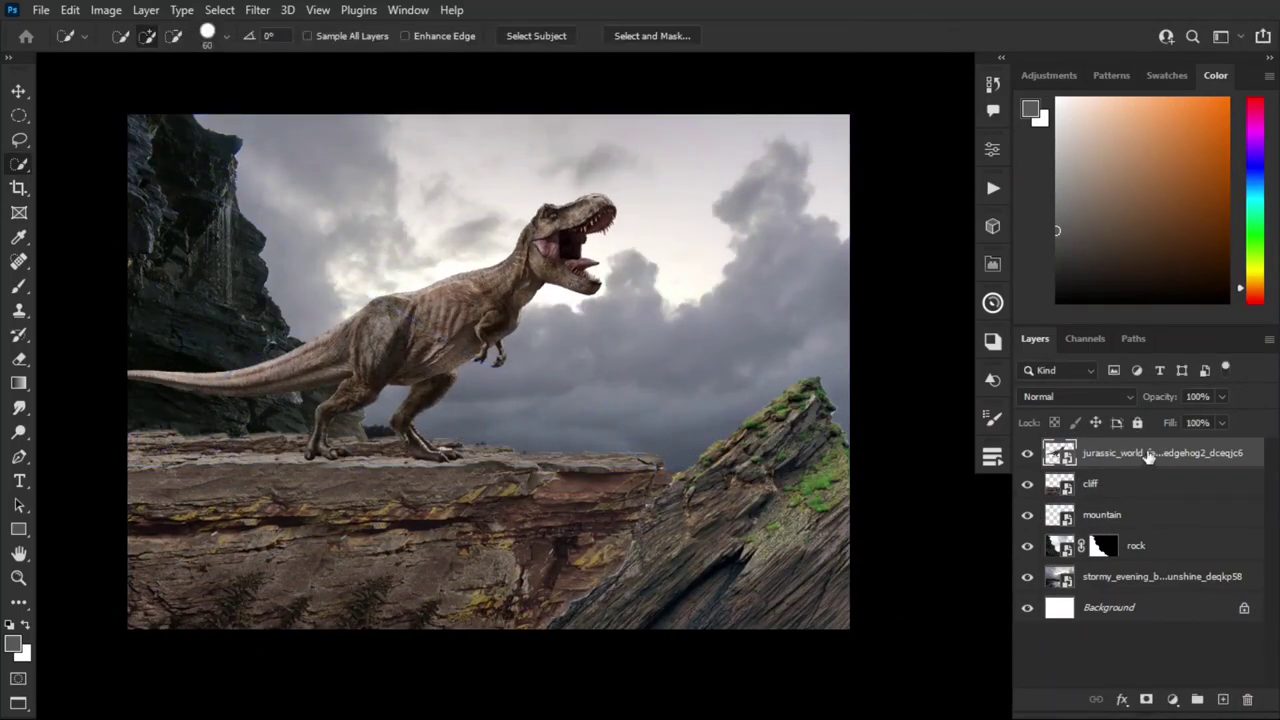
{"action": "type", "text": "T-rex"}
{"action": "left_click", "coordinate": [1028, 453]}
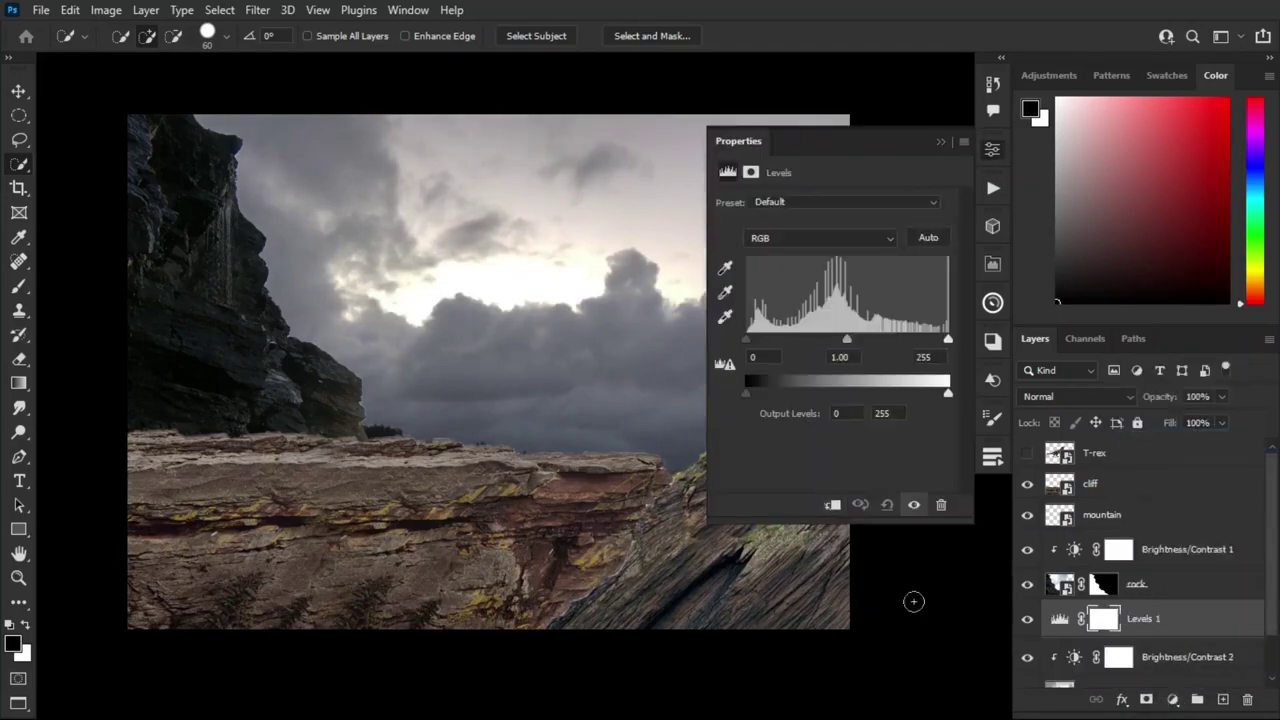
Step: Clip a Levels adjustment to the rock wall, raising output black and lowering output white
{"action": "left_click", "coordinate": [1172, 699]}
{"action": "left_click", "coordinate": [1170, 443]}
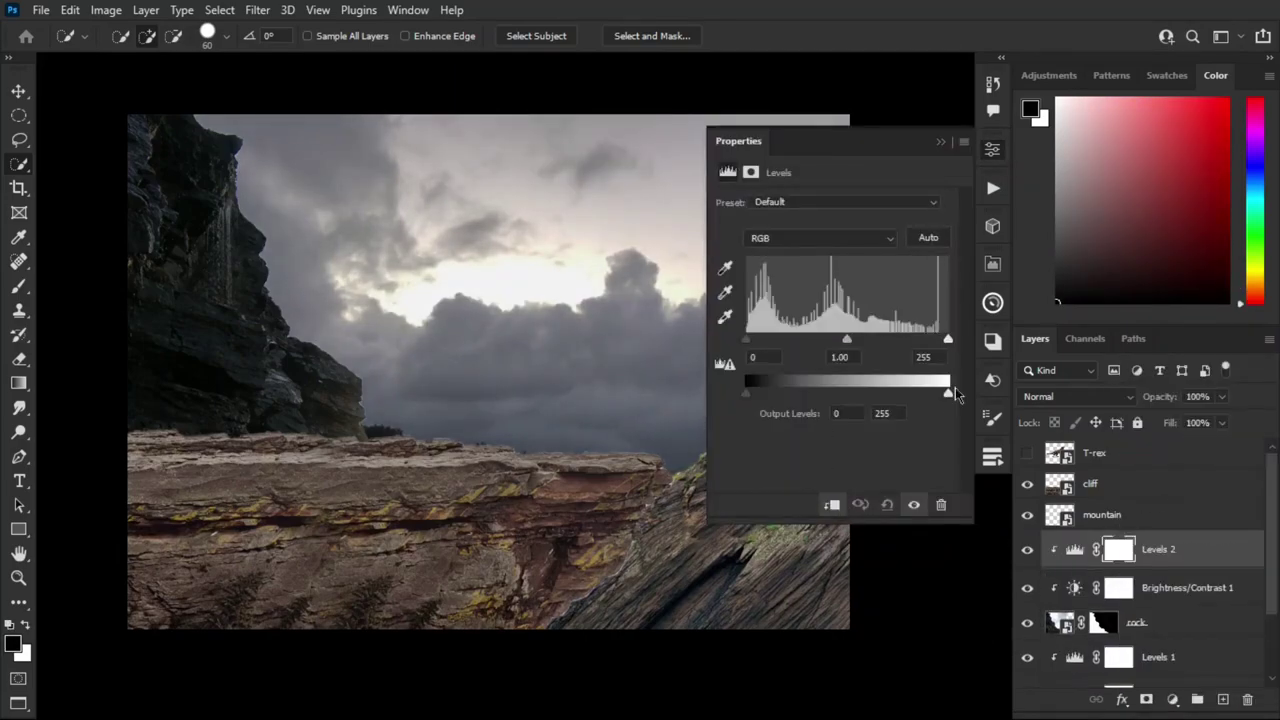
{"action": "left_click_drag", "start_coordinate": [751, 393], "coordinate": [775, 393]}
{"action": "left_click_drag", "start_coordinate": [937, 393], "coordinate": [908, 394]}
{"action": "left_click_drag", "start_coordinate": [775, 394], "coordinate": [786, 400]}
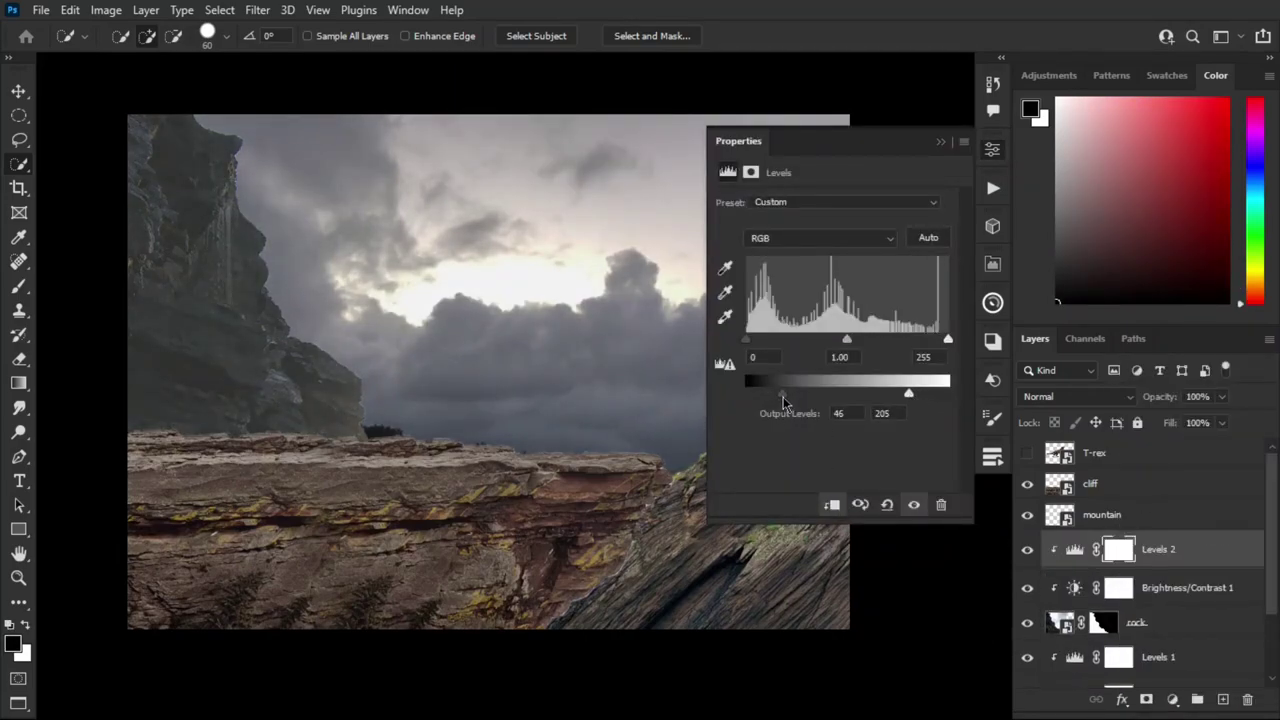
Step: Clip Hue/Saturation at -21 saturation to the rock and push its Color Balance toward blue
{"action": "left_click", "coordinate": [1172, 699]}
{"action": "left_click", "coordinate": [1180, 517]}
{"action": "left_click_drag", "start_coordinate": [832, 312], "coordinate": [815, 308]}
{"action": "left_click", "coordinate": [1172, 699]}
{"action": "left_click", "coordinate": [1160, 528]}
Step: Paint soft light-grey mist over the cliff base on a new layer
{"action": "left_click", "coordinate": [1172, 699]}
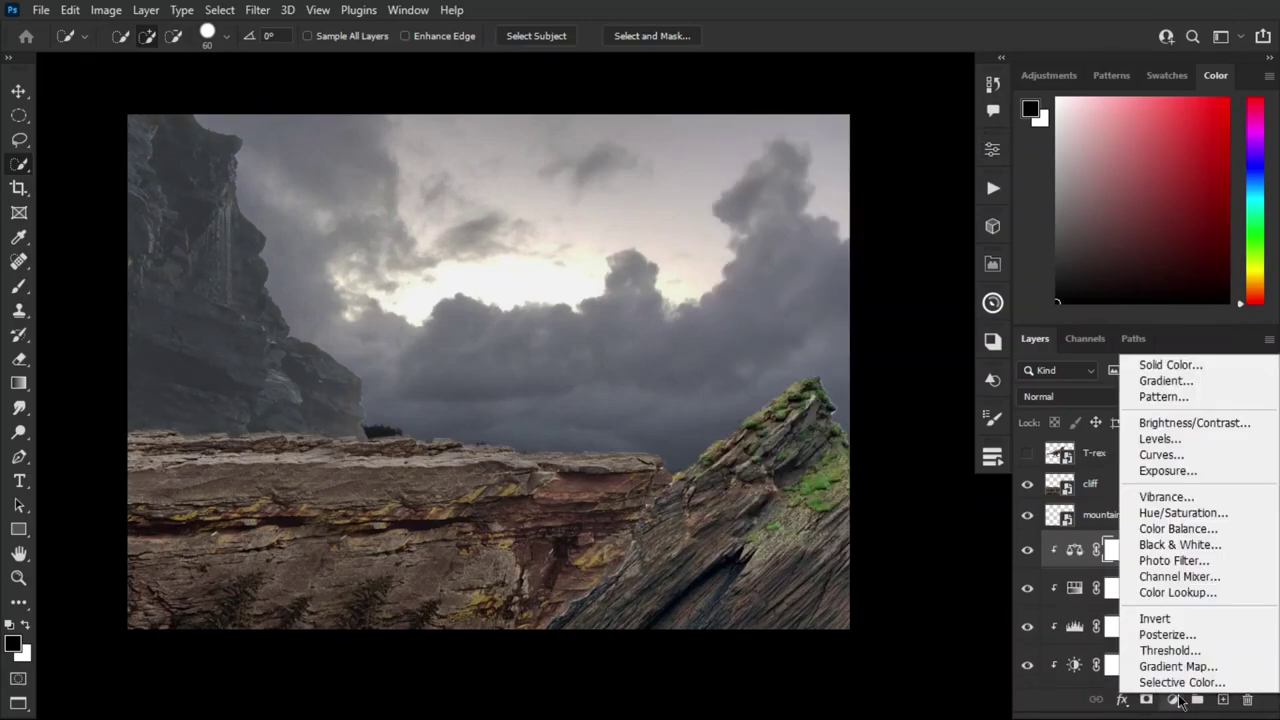
{"action": "left_click", "coordinate": [1222, 699]}
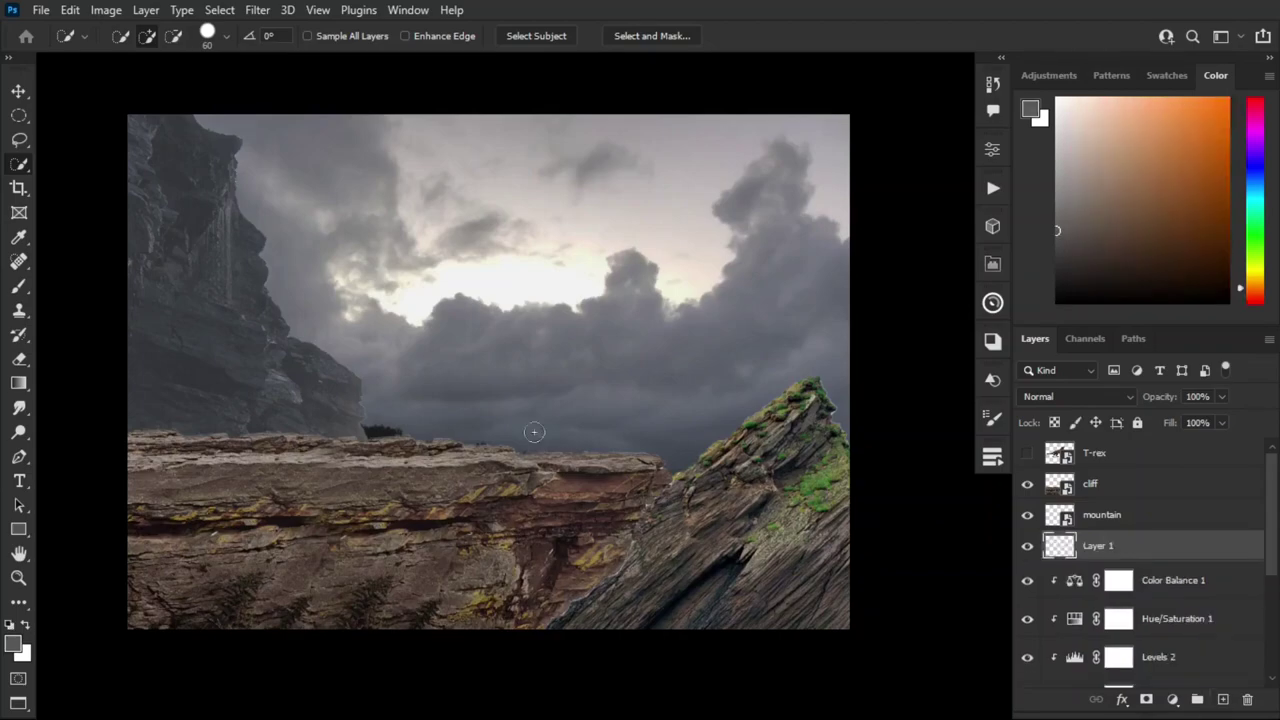
{"action": "key", "text": "b"}
{"action": "right_click", "coordinate": [330, 200]}
{"action": "key", "text": "Escape"}
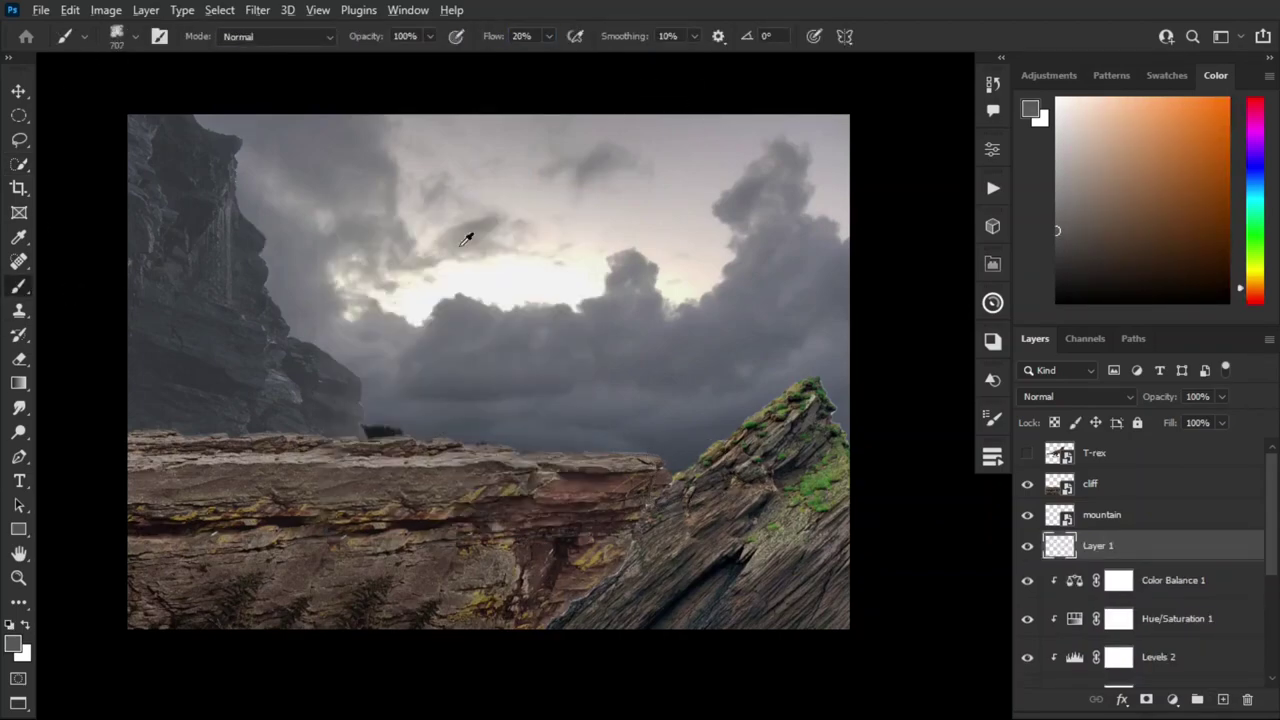
{"action": "left_click", "coordinate": [466, 238], "text": "alt"}
{"action": "left_click_drag", "start_coordinate": [240, 390], "coordinate": [380, 430]}
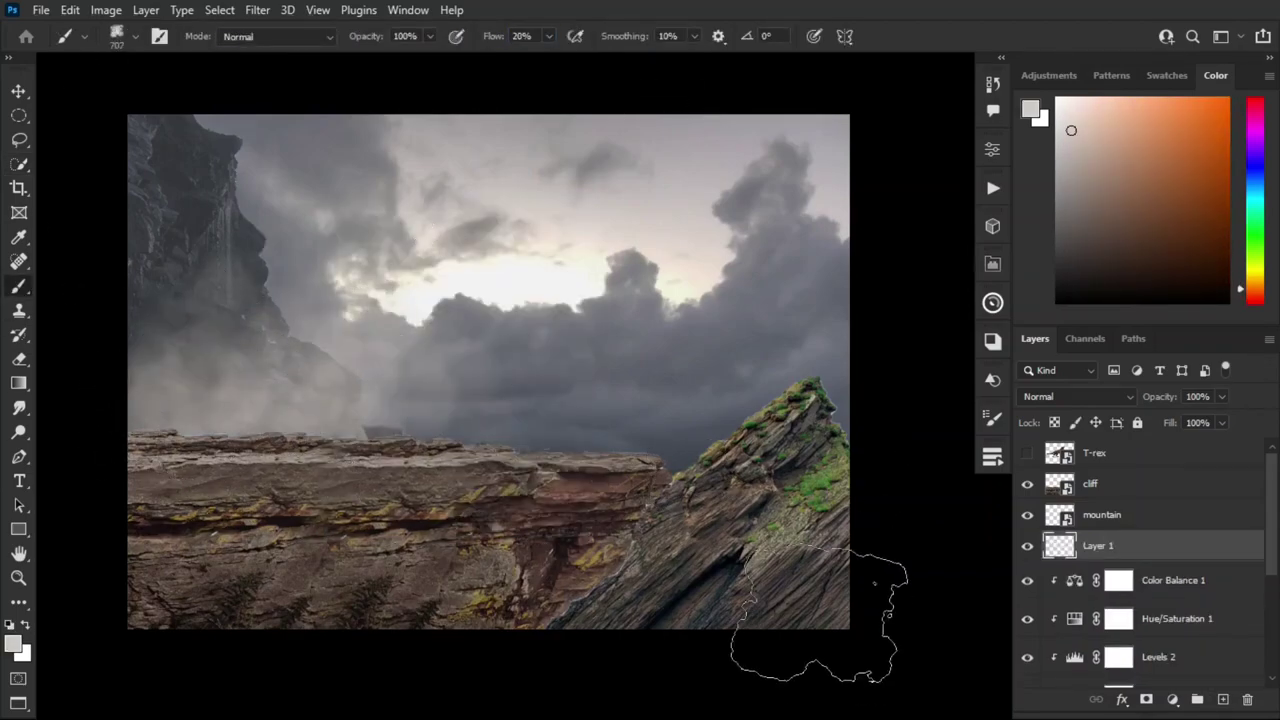
Step: Set the mist layer to Screen at 68% opacity and name it 'mist'
{"action": "left_click", "coordinate": [1075, 396]}
{"action": "left_click", "coordinate": [1060, 390]}
{"action": "left_click_drag", "start_coordinate": [1192, 397], "coordinate": [1160, 400]}
{"action": "scroll", "coordinate": [1100, 550], "scroll_direction": "down", "scroll_amount": 3}
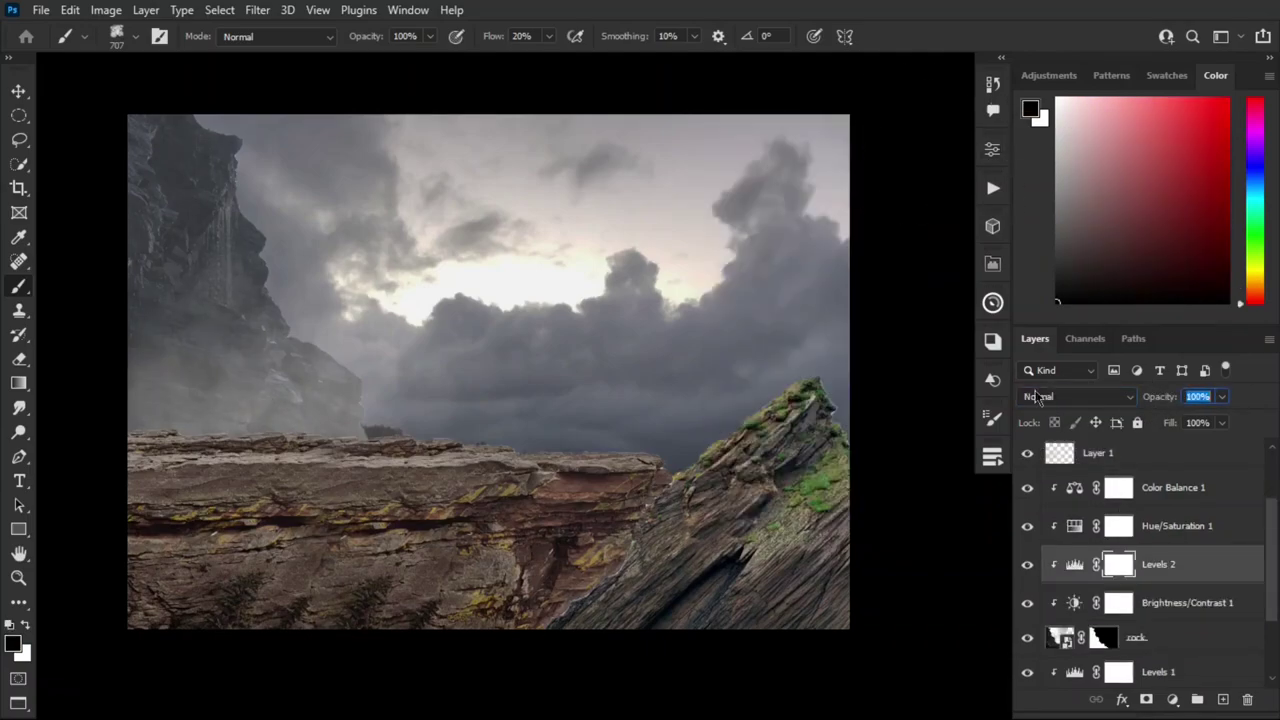
{"action": "double_click", "coordinate": [1095, 453]}
{"action": "type", "text": "mist"}
{"action": "left_click", "coordinate": [1173, 699]}
Step: Add a brightening Hue/Saturation adjustment with an inverted mask, named 'highlights'
{"action": "left_click", "coordinate": [1114, 517]}
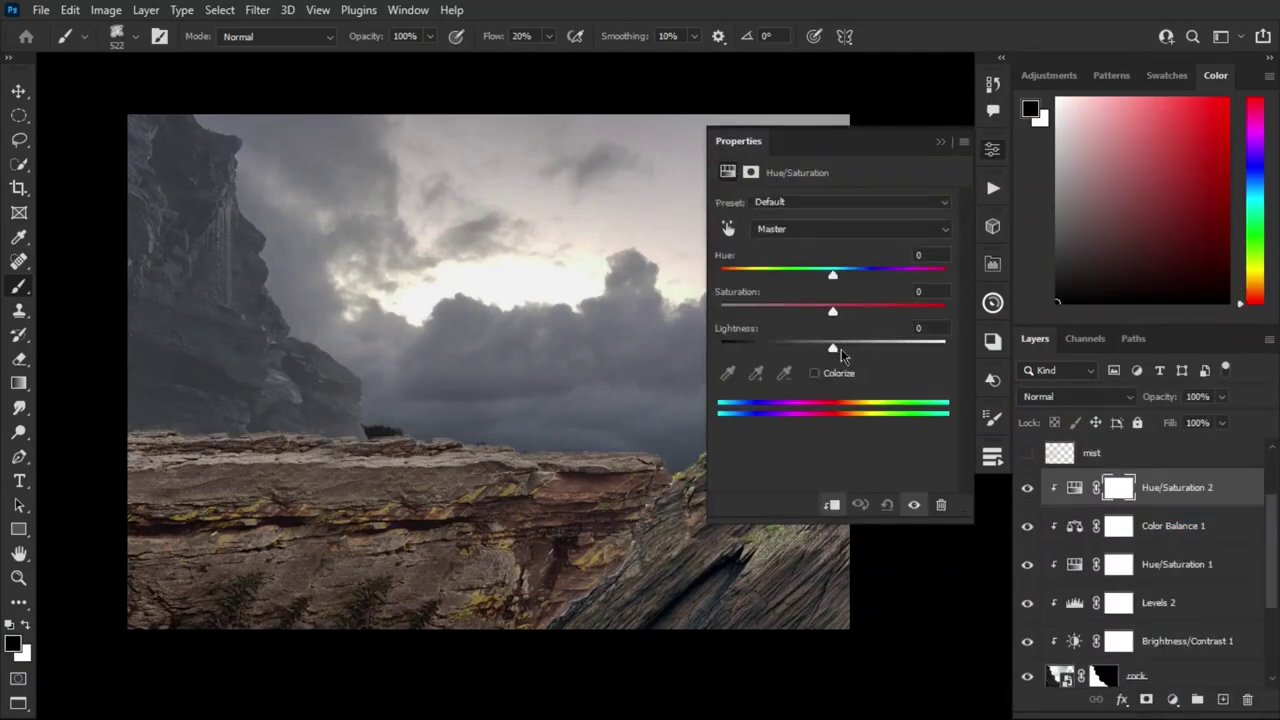
{"action": "left_click_drag", "start_coordinate": [832, 349], "coordinate": [857, 349]}
{"action": "left_click", "coordinate": [992, 148]}
{"action": "key", "text": "ctrl+i"}
{"action": "double_click", "coordinate": [1177, 487]}
{"action": "type", "text": "highlights"}
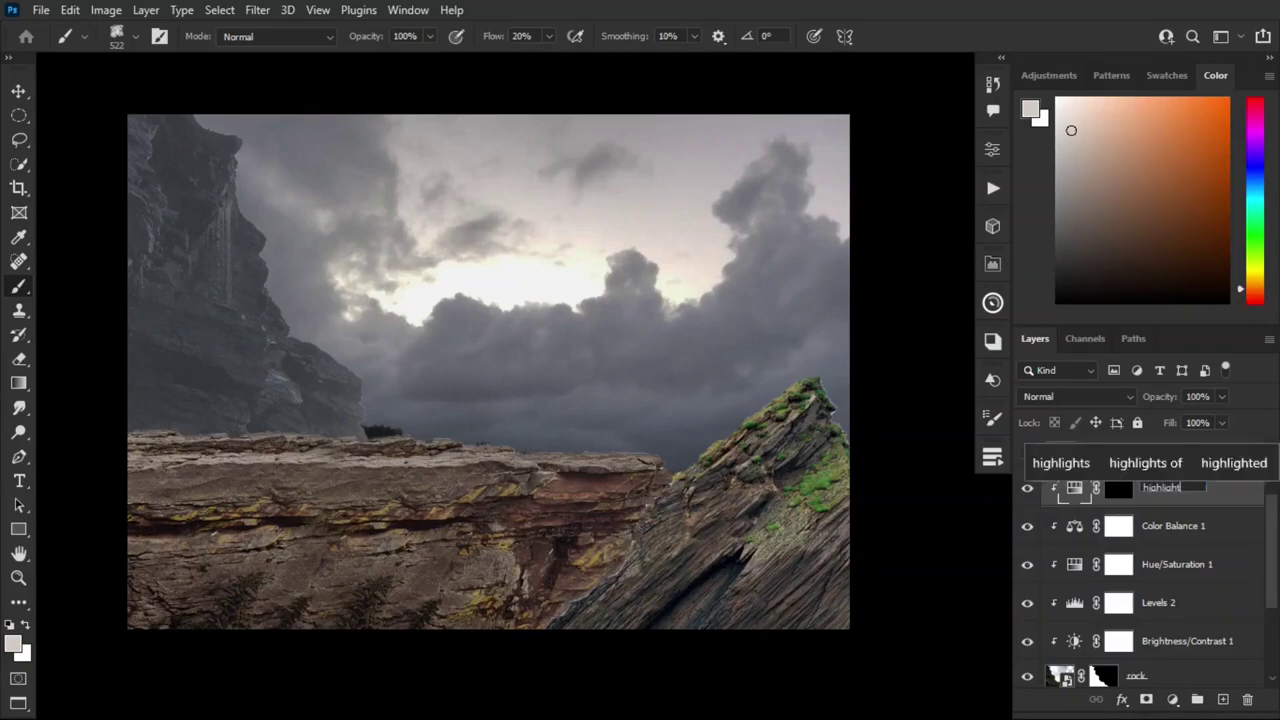
{"action": "key", "text": "Return"}
Step: Paint a light highlight along the left cliff edge on the highlights mask with a small brush
{"action": "key", "text": "d"}
{"action": "right_click", "coordinate": [400, 232]}
{"action": "key", "text": "Escape"}
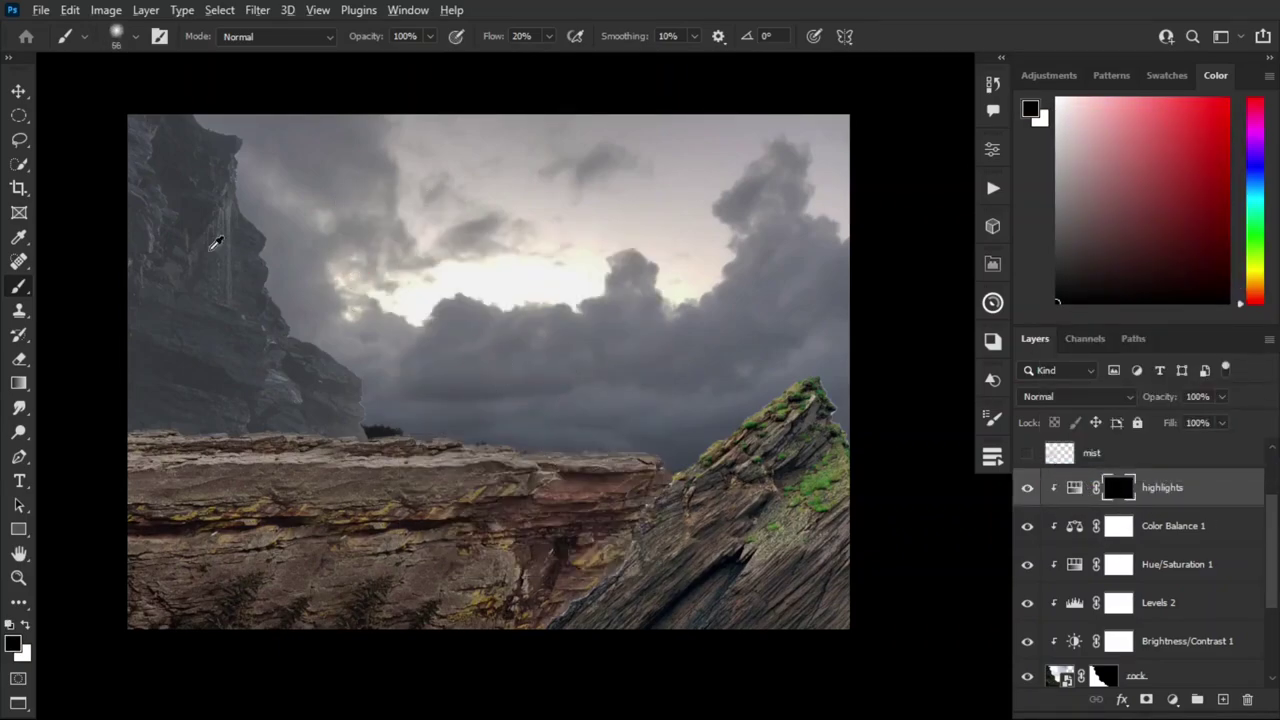
{"action": "scroll", "coordinate": [214, 243], "scroll_direction": "up", "scroll_amount": 5}
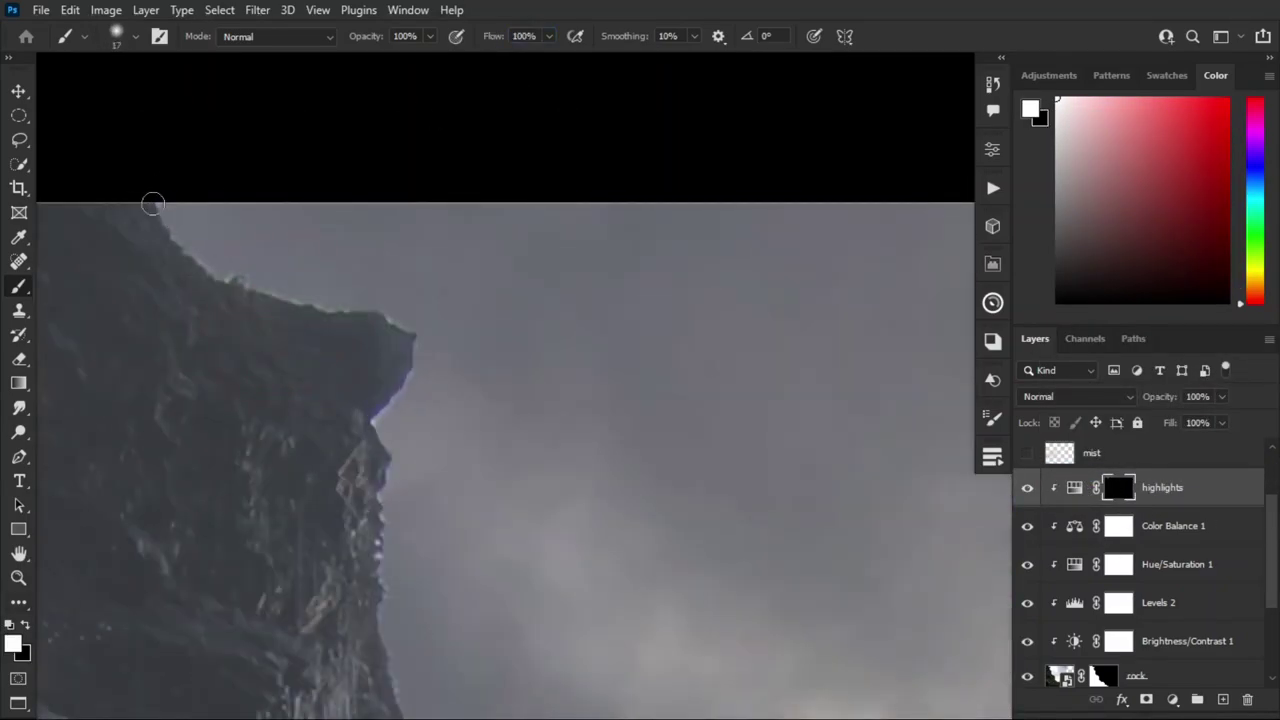
{"action": "right_click", "coordinate": [272, 234]}
{"action": "key", "text": "Escape"}
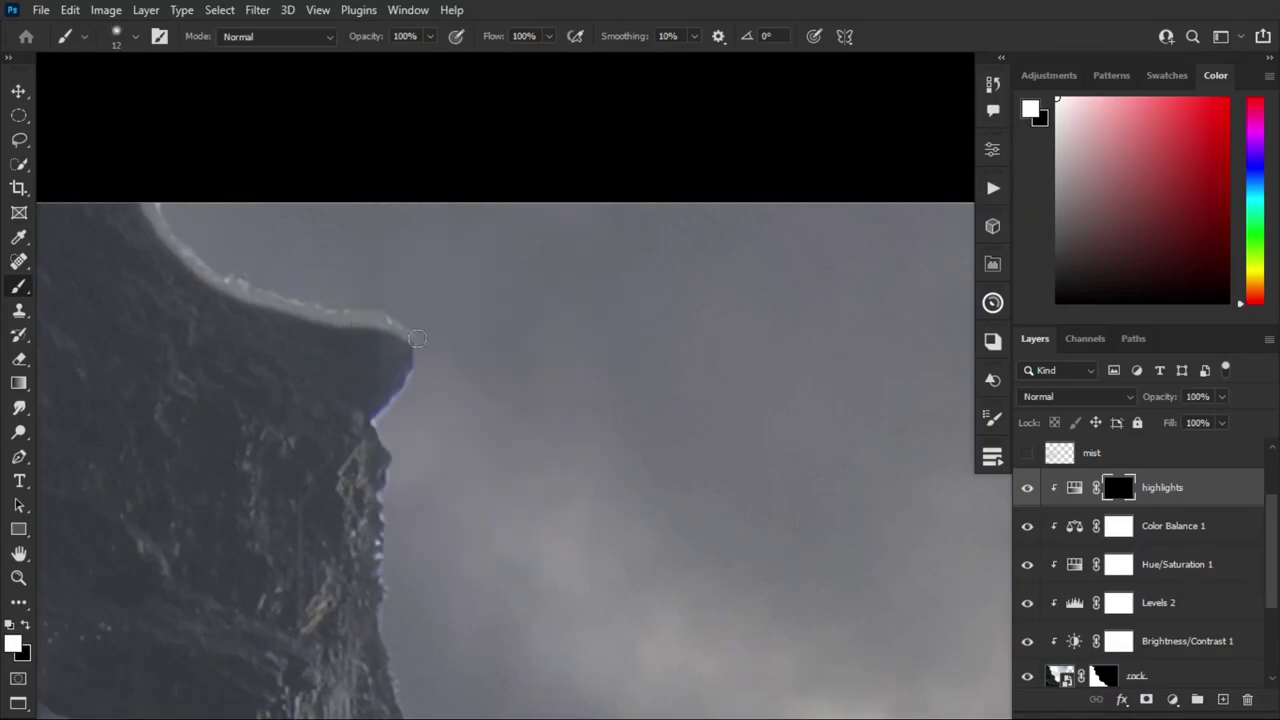
{"action": "scroll", "coordinate": [440, 325], "scroll_direction": "down", "scroll_amount": 3}
{"action": "left_click_drag", "start_coordinate": [381, 372], "coordinate": [381, 464]}
{"action": "scroll", "coordinate": [391, 191], "scroll_direction": "down", "scroll_amount": 2}
{"action": "scroll", "coordinate": [391, 191], "scroll_direction": "down", "scroll_amount": 4}
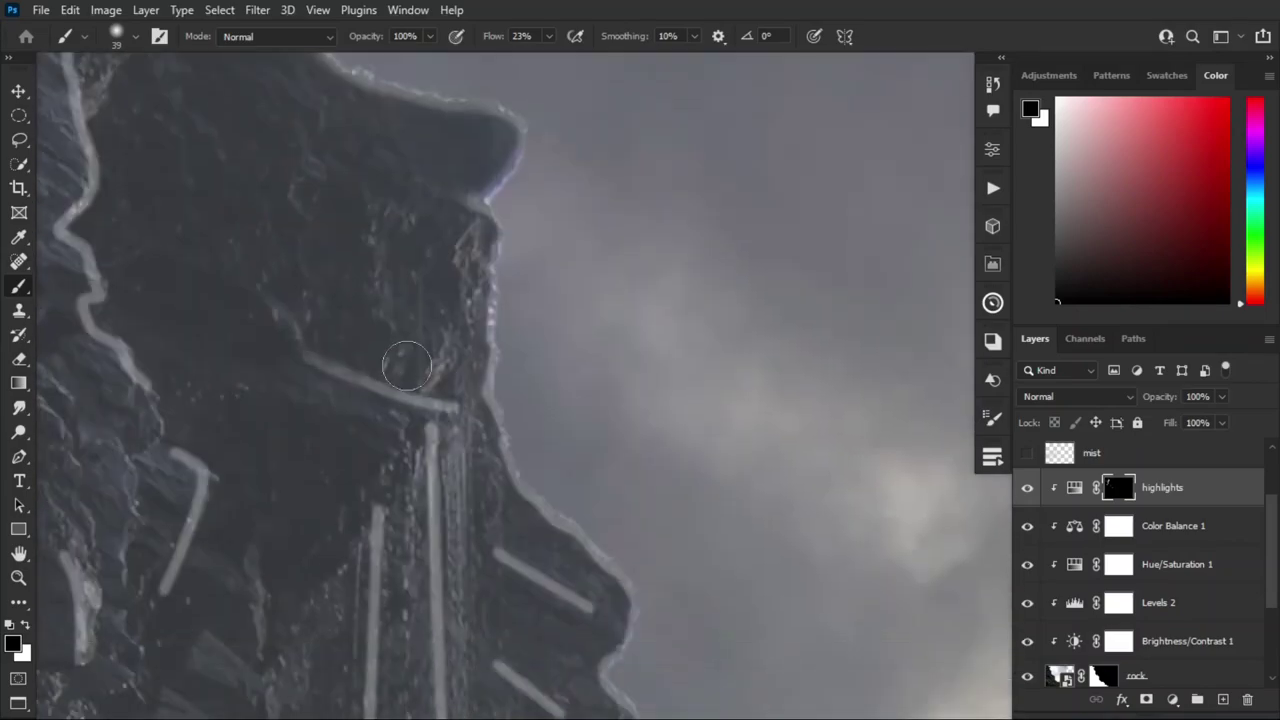
{"action": "scroll", "coordinate": [557, 261], "scroll_direction": "down", "scroll_amount": 3}
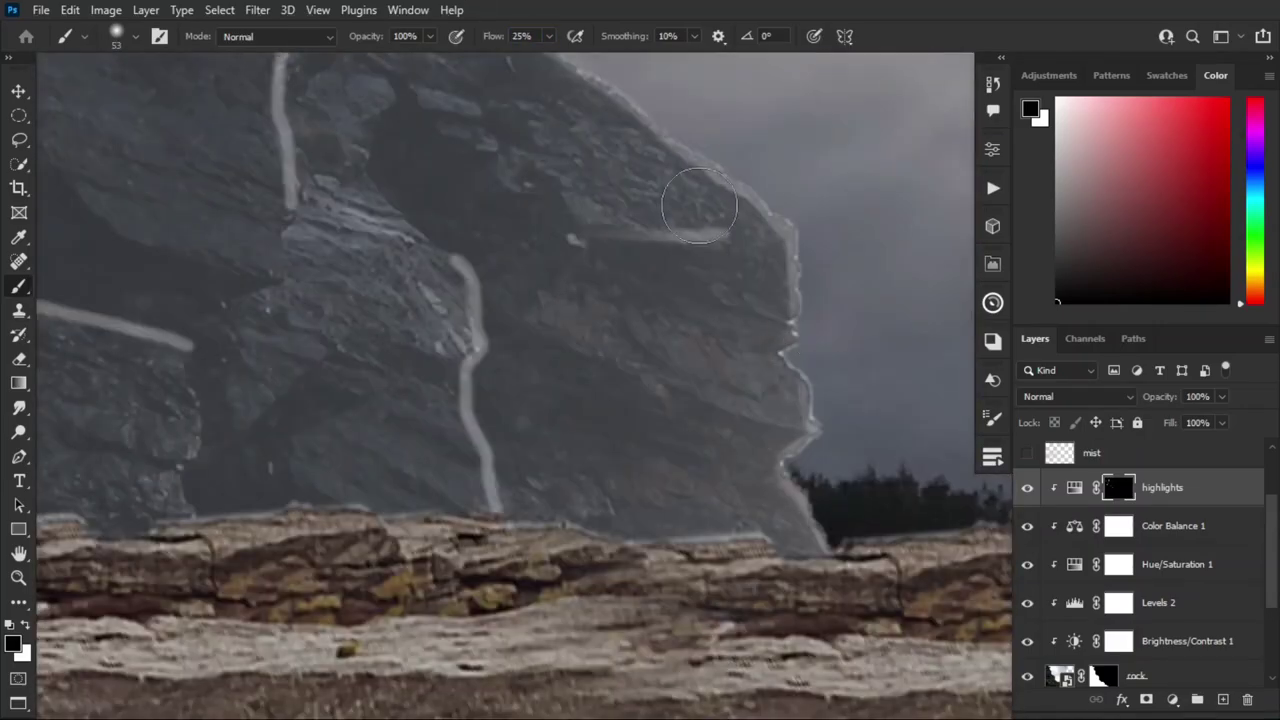
{"action": "scroll", "coordinate": [392, 193], "scroll_direction": "up", "scroll_amount": 10}
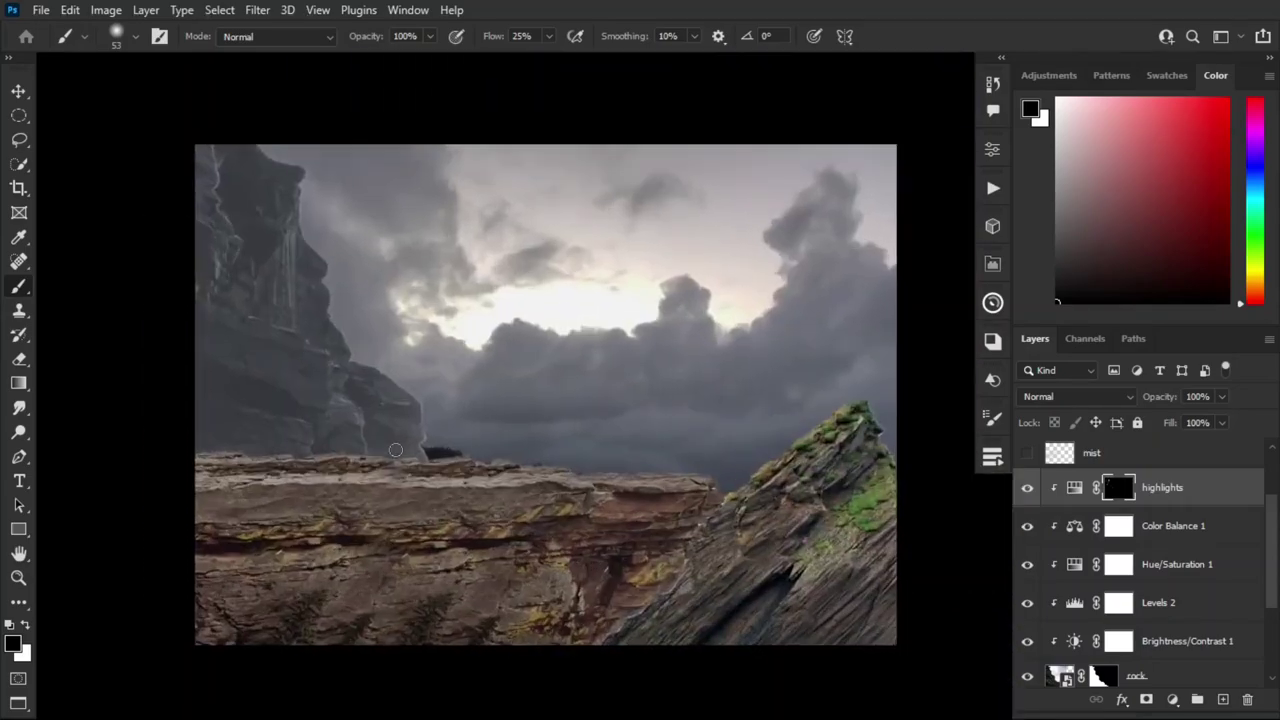
Step: Duplicate the highlights layer and paint white on its mask at the cliff top
{"action": "right_click", "coordinate": [1100, 490]}
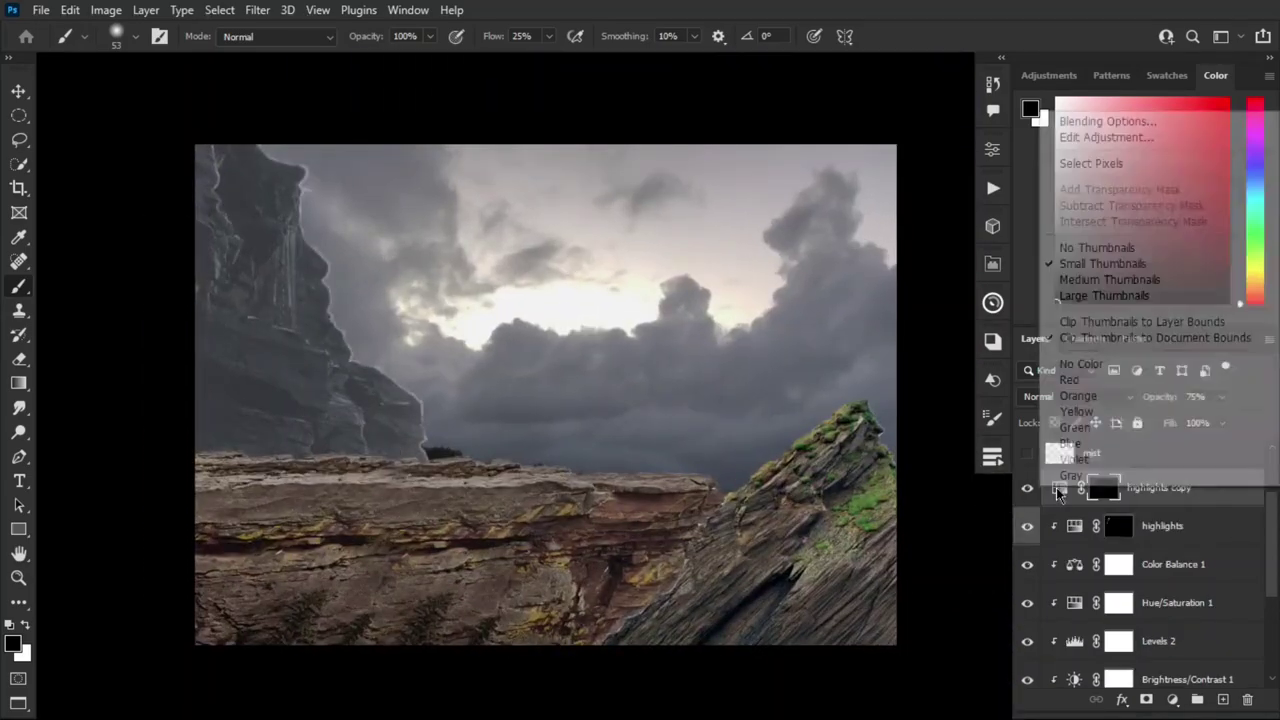
{"action": "key", "text": "ctrl+j"}
{"action": "right_click", "coordinate": [470, 222]}
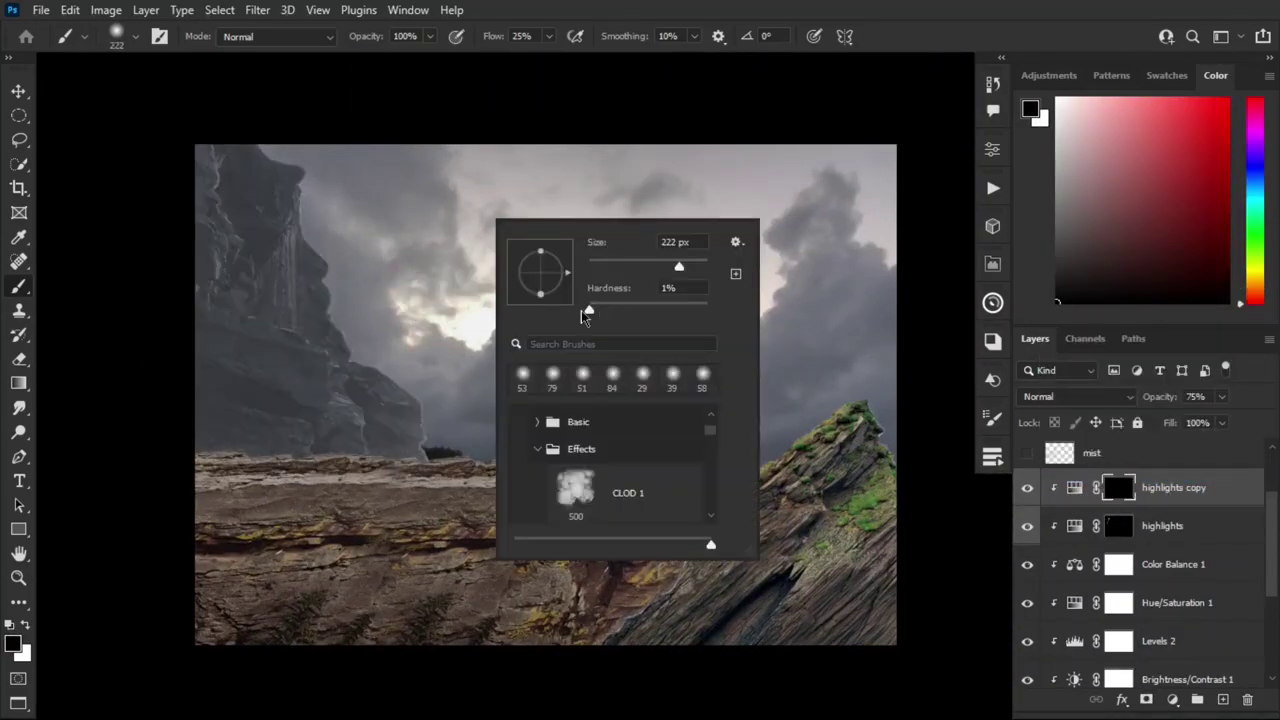
{"action": "key", "text": "Escape"}
{"action": "scroll", "coordinate": [428, 160], "scroll_direction": "up", "scroll_amount": 3}
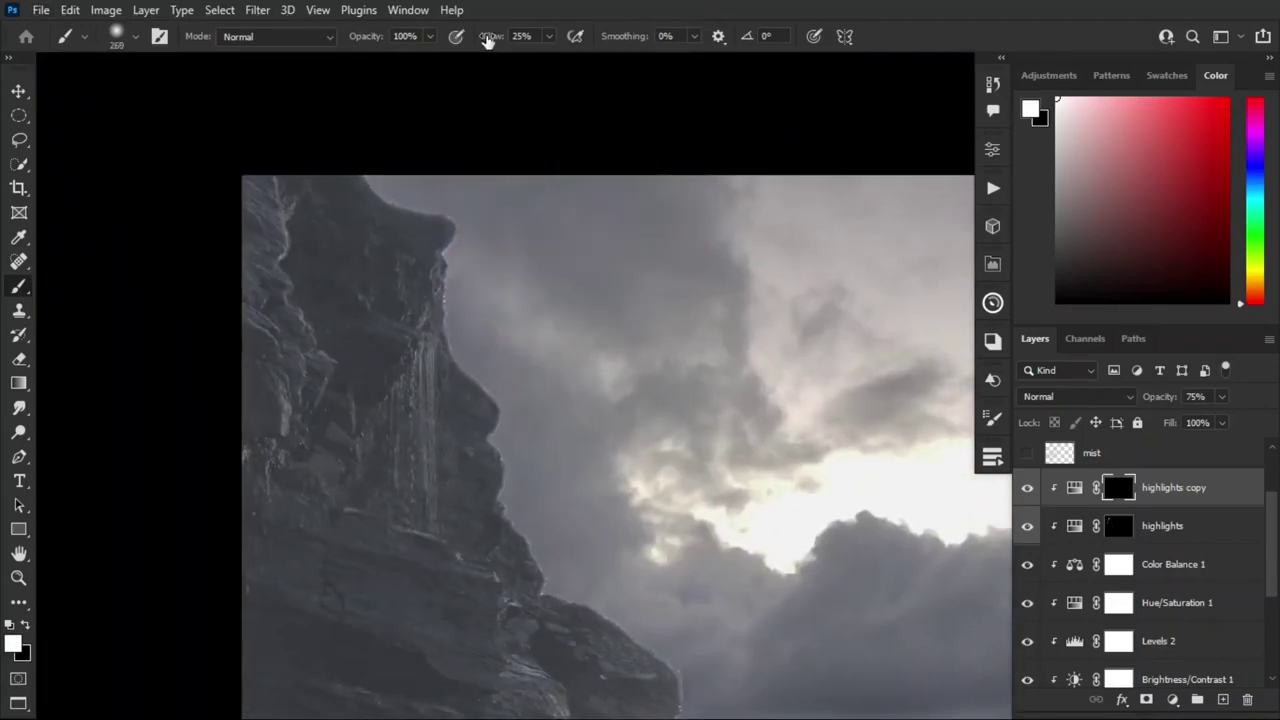
{"action": "left_click_drag", "start_coordinate": [477, 195], "coordinate": [435, 235]}
{"action": "scroll", "coordinate": [735, 318], "scroll_direction": "down", "scroll_amount": 5}
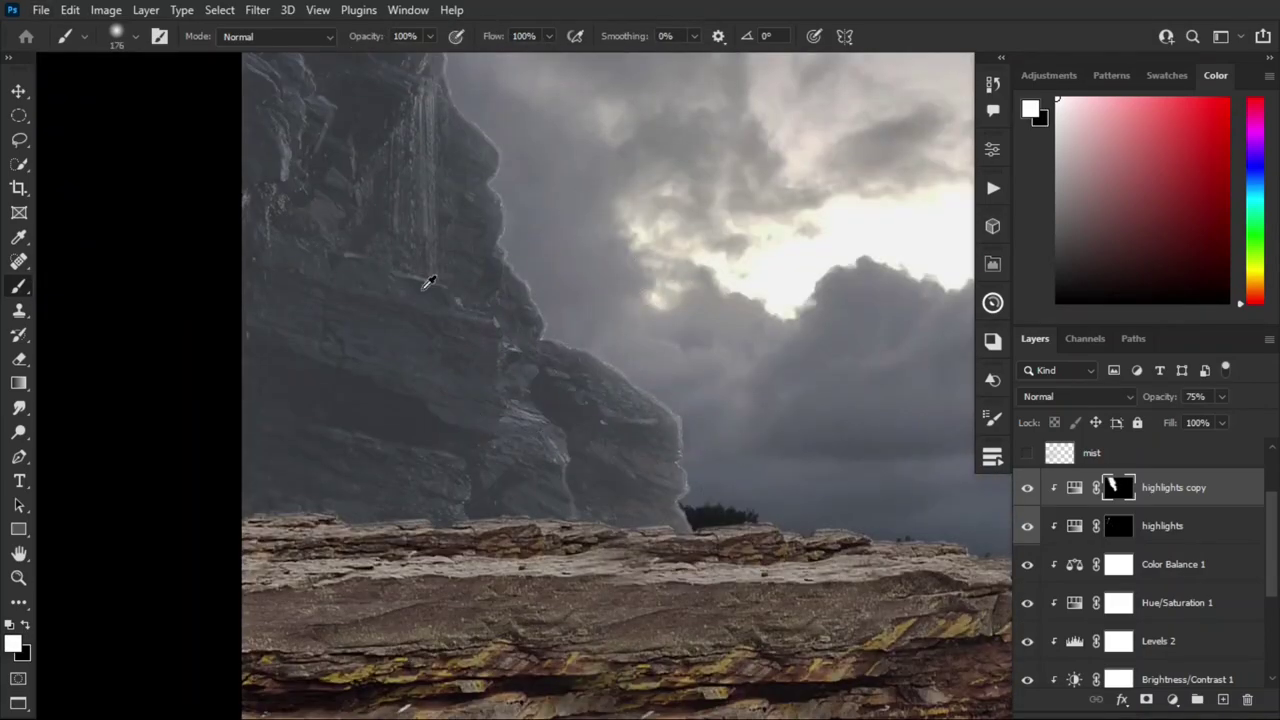
{"action": "scroll", "coordinate": [428, 282], "scroll_direction": "down", "scroll_amount": 3}
Step: Show the original highlights layer and refine its mask with black along the cliff edge
{"action": "key", "text": "alt+bracketleft"}
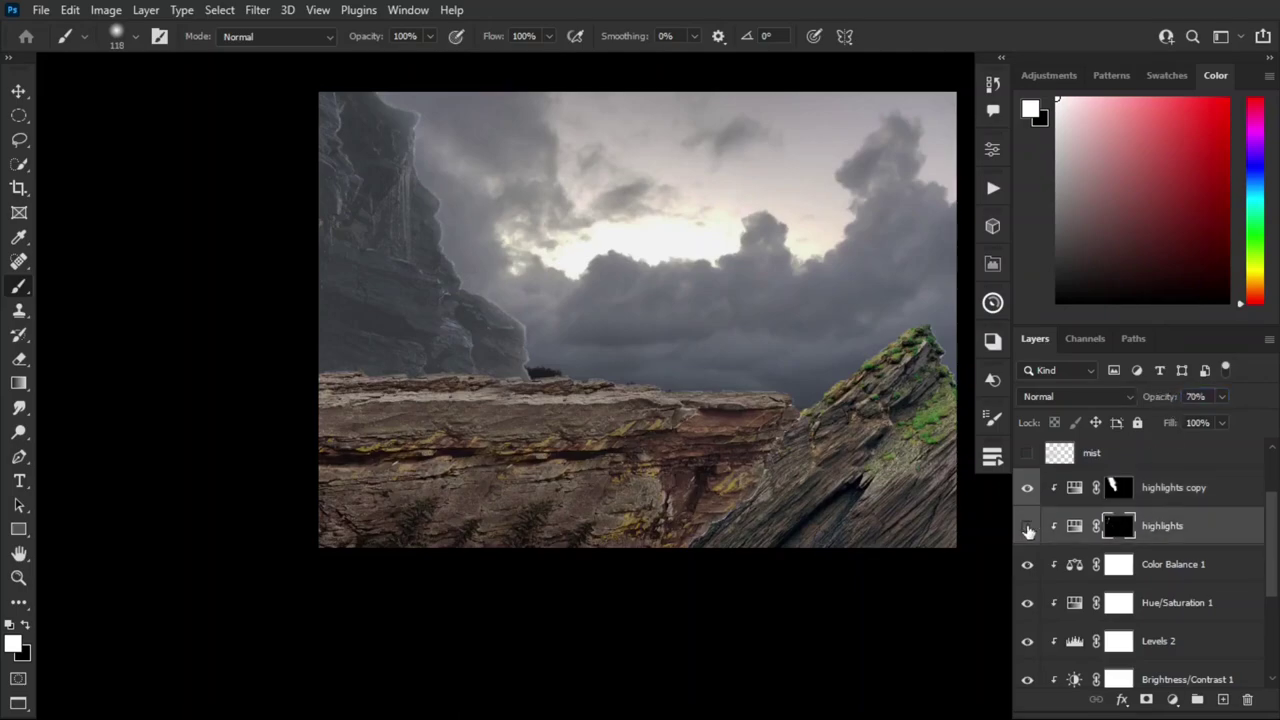
{"action": "left_click", "coordinate": [1027, 526]}
{"action": "scroll", "coordinate": [494, 449], "scroll_direction": "up", "scroll_amount": 5}
{"action": "key", "text": "x"}
{"action": "left_click_drag", "start_coordinate": [493, 36], "coordinate": [470, 36]}
{"action": "scroll", "coordinate": [347, 265], "scroll_direction": "up", "scroll_amount": 3}
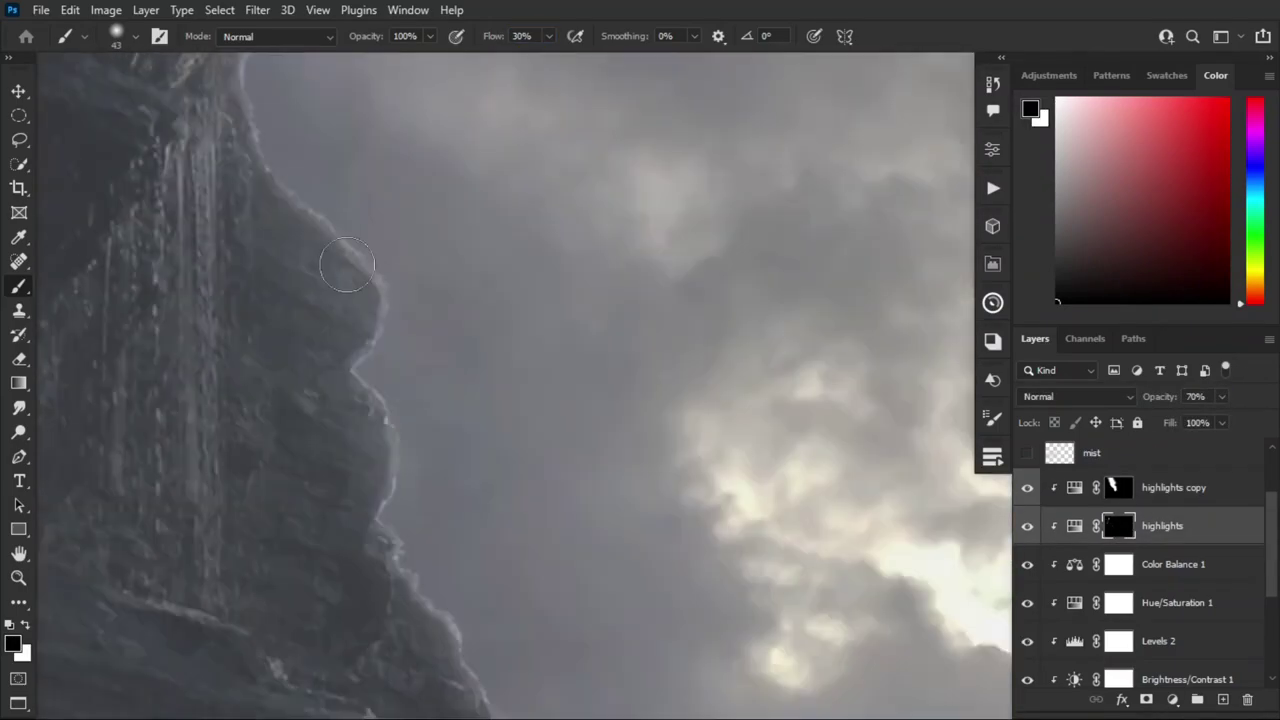
{"action": "scroll", "coordinate": [347, 265], "scroll_direction": "down", "scroll_amount": 5}
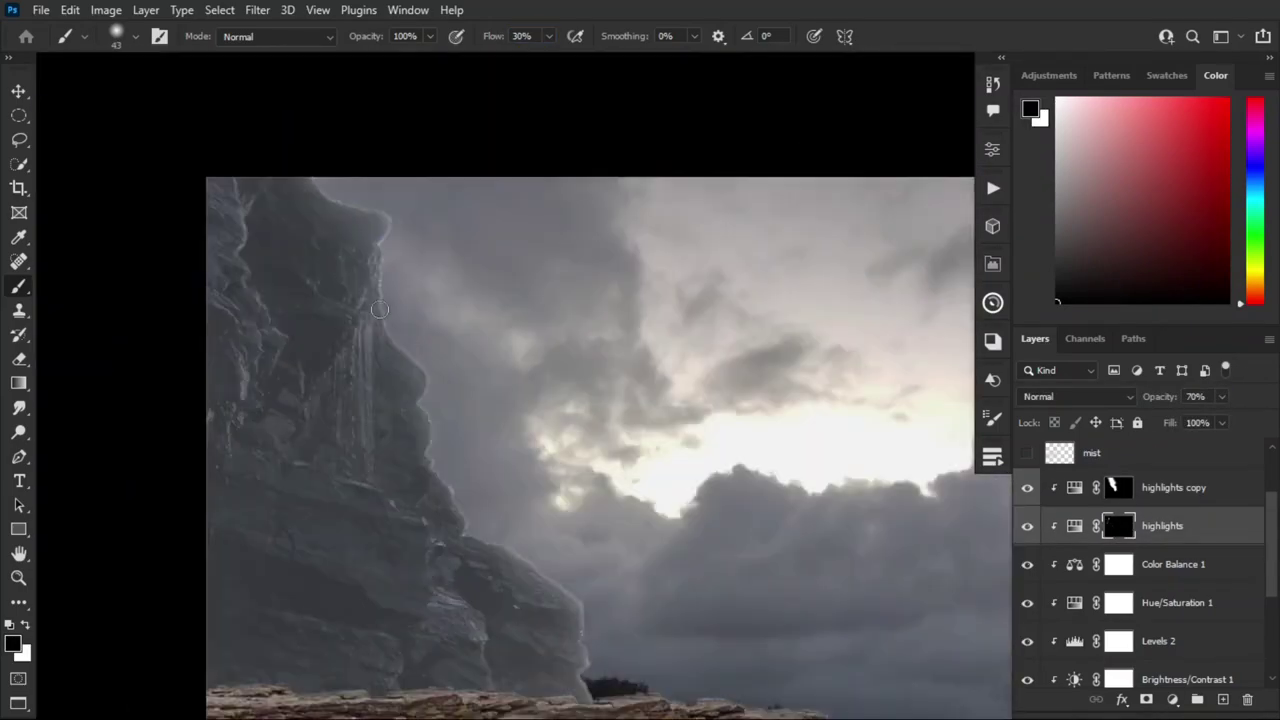
{"action": "scroll", "coordinate": [695, 398], "scroll_direction": "down", "scroll_amount": 5}
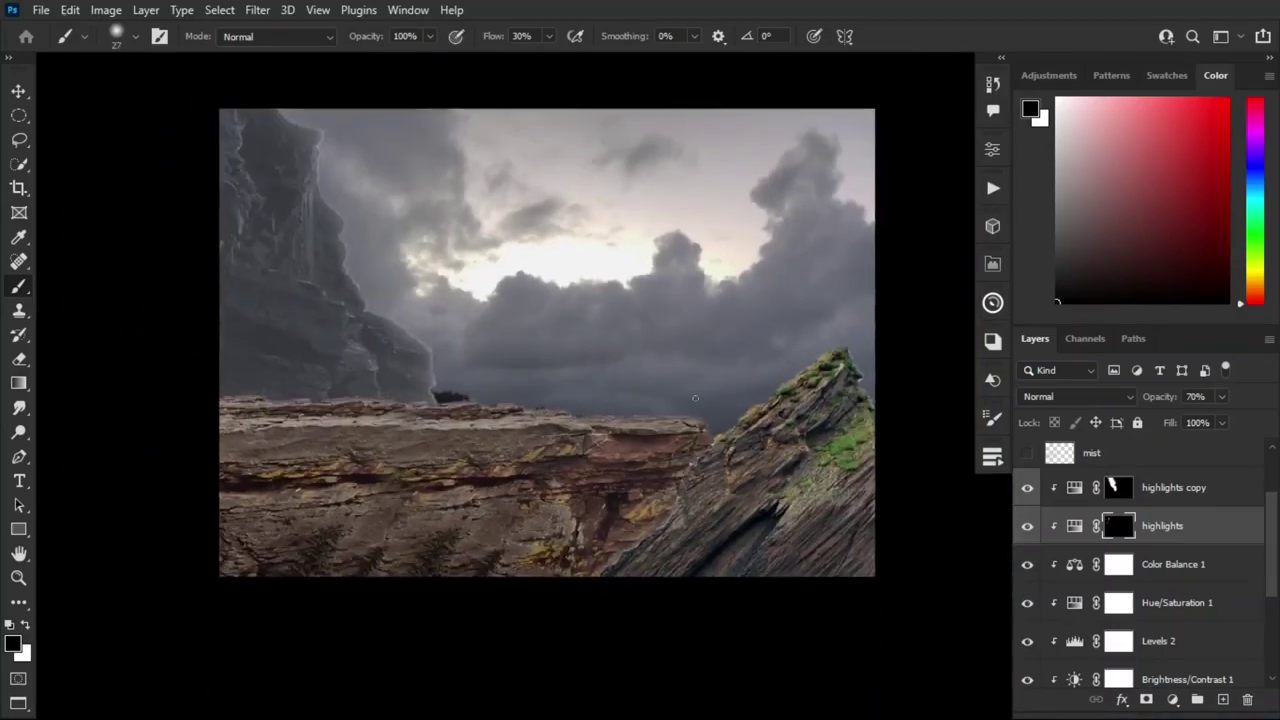
{"action": "scroll", "coordinate": [695, 398], "scroll_direction": "up", "scroll_amount": 1}
{"action": "scroll", "coordinate": [1140, 535], "scroll_direction": "down", "scroll_amount": 1}
{"action": "double_click", "coordinate": [1118, 610]}
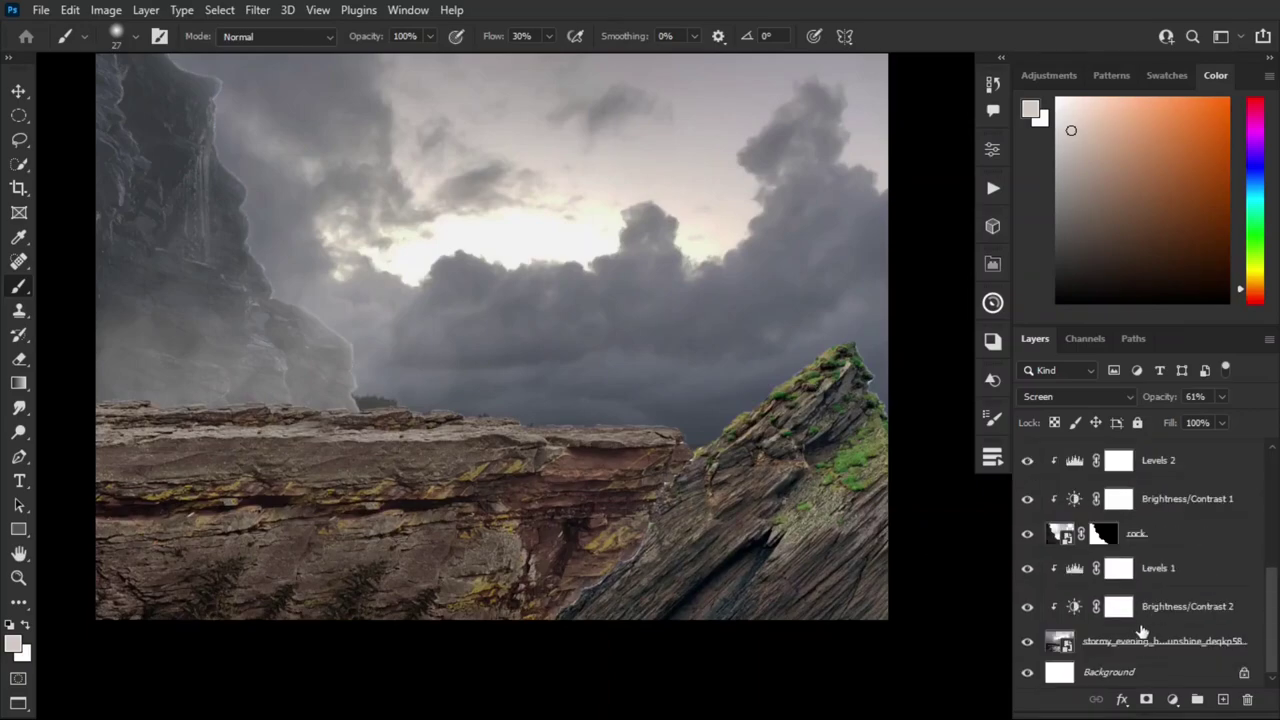
Step: Group the rock layers as 'Rock' and add a partly masked Levels darkening to the cliff
{"action": "key", "text": "ctrl+g"}
{"action": "double_click", "coordinate": [1088, 534]}
{"action": "type", "text": "Rock"}
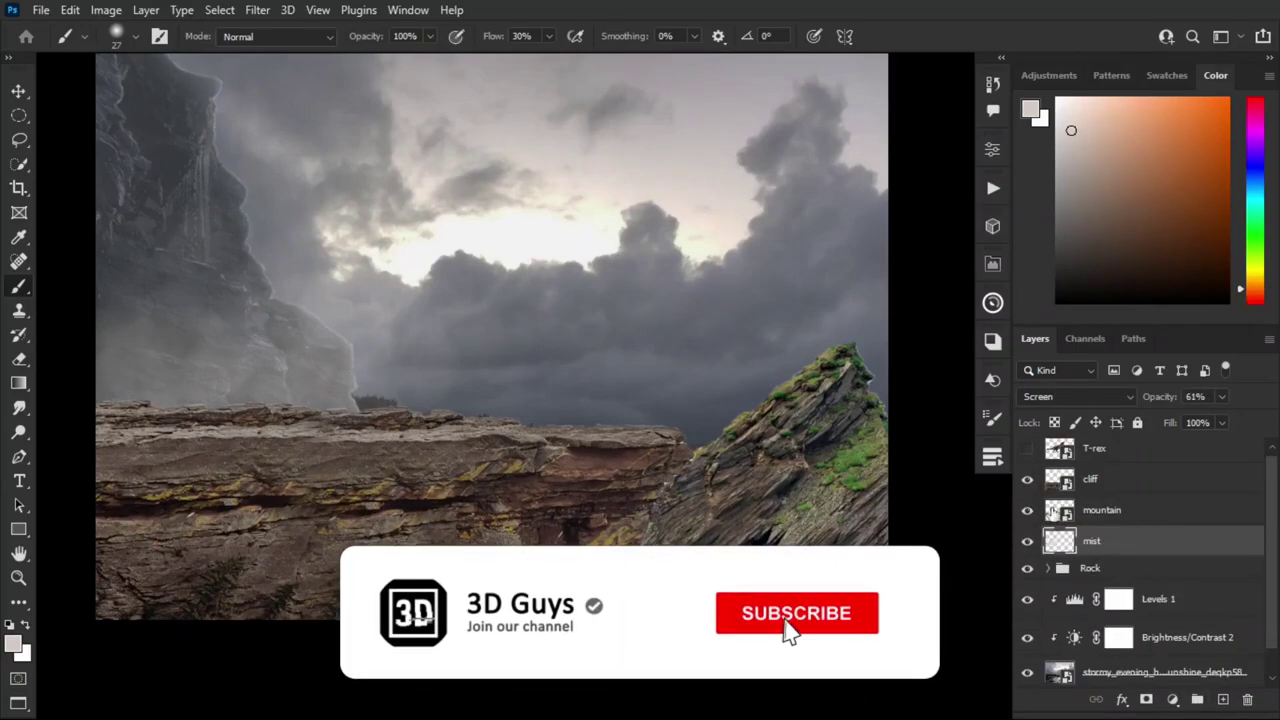
{"action": "left_click", "coordinate": [1173, 699]}
{"action": "left_click", "coordinate": [1174, 455]}
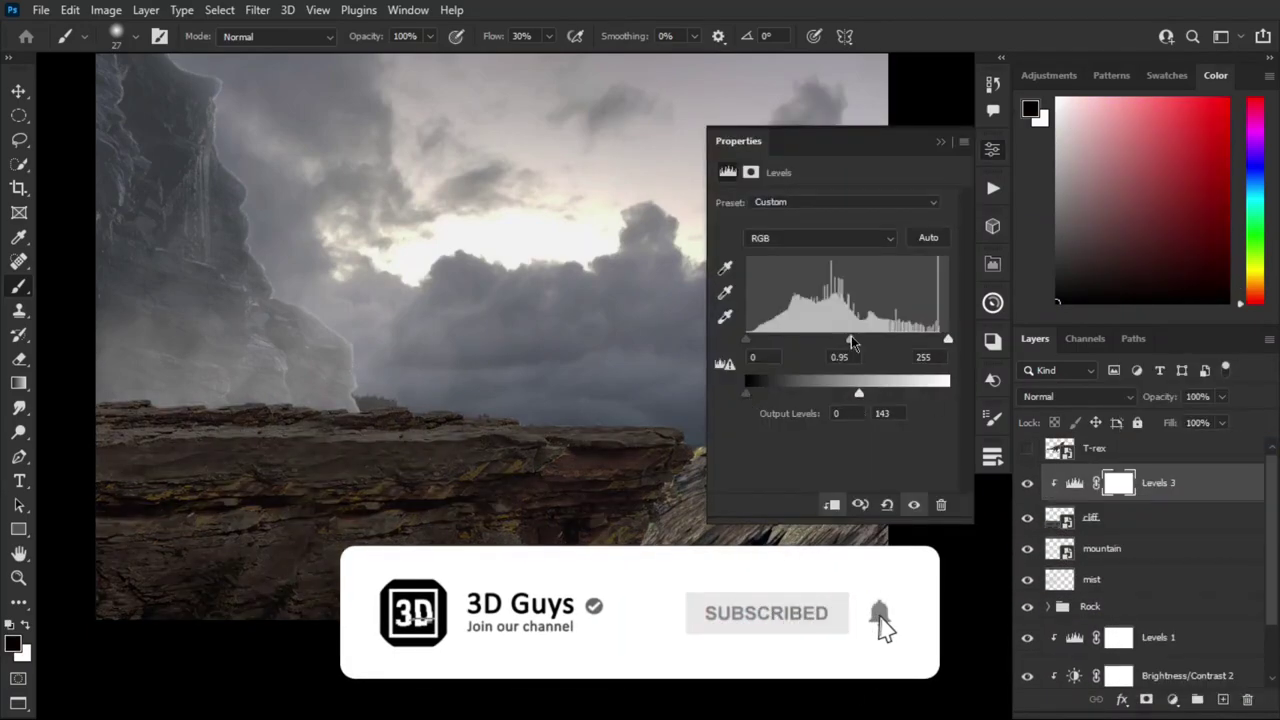
{"action": "left_click", "coordinate": [356, 471]}
{"action": "left_click_drag", "start_coordinate": [380, 405], "coordinate": [800, 450]}
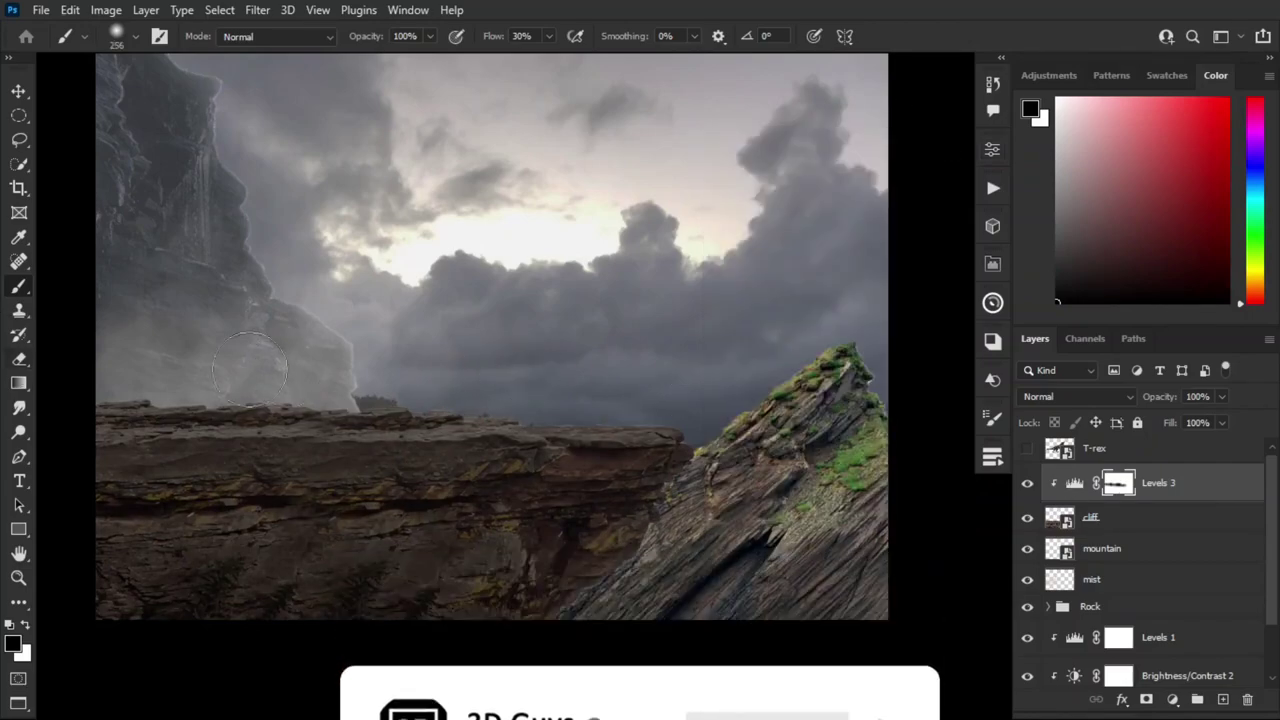
Step: Add Brightness/Contrast and a Hue/Saturation adjustment at -27 saturation to the cliff
{"action": "left_click", "coordinate": [1173, 699]}
{"action": "left_click", "coordinate": [1174, 433]}
{"action": "left_click", "coordinate": [965, 470]}
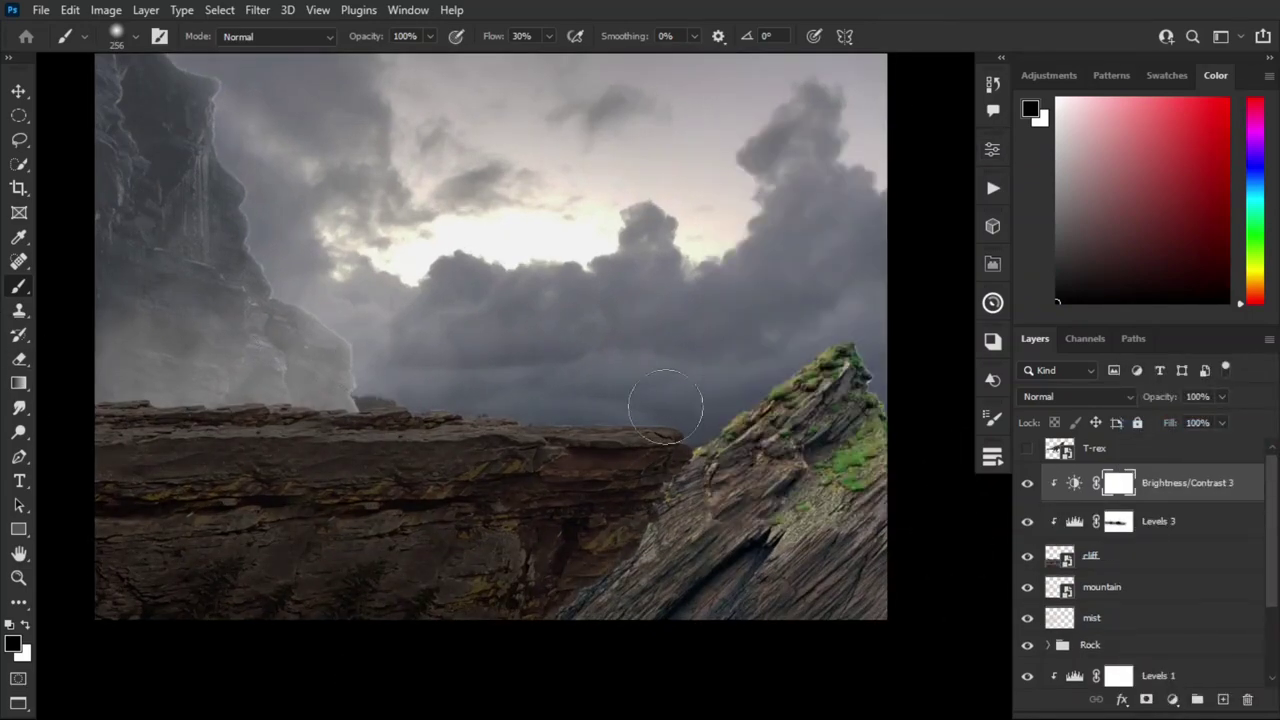
{"action": "left_click", "coordinate": [1173, 699]}
{"action": "left_click", "coordinate": [1175, 507]}
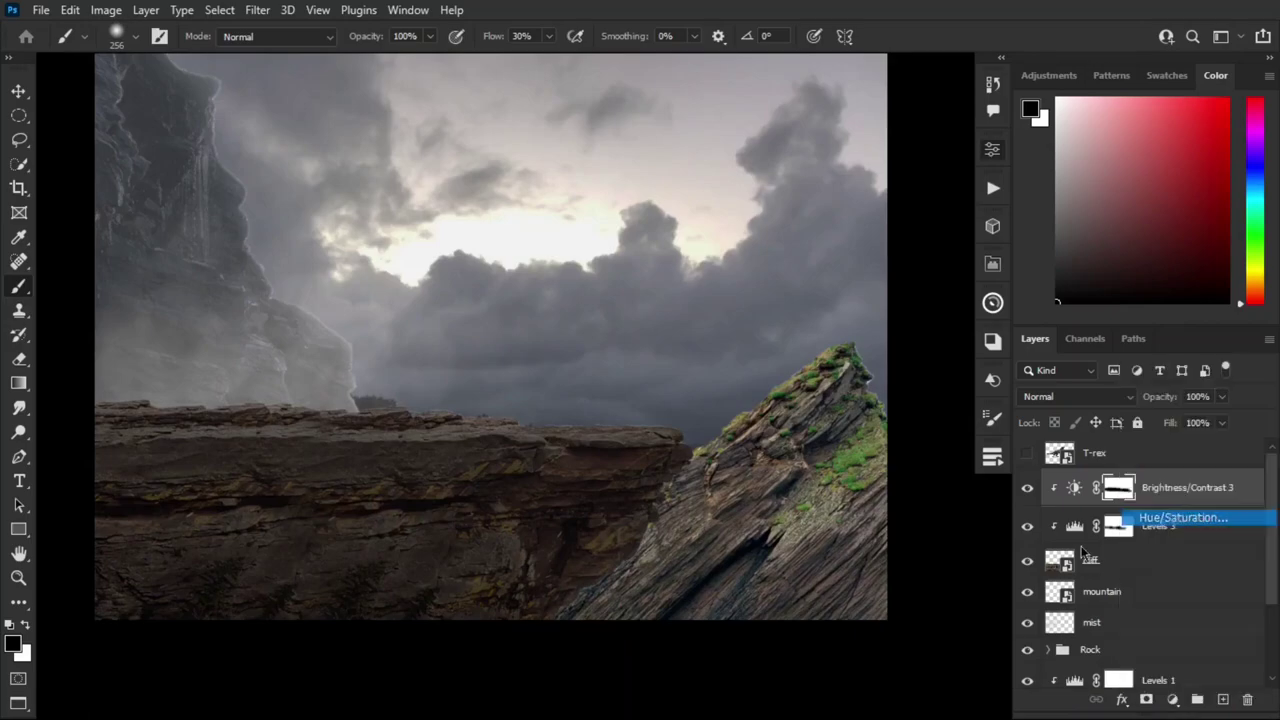
{"action": "left_click_drag", "start_coordinate": [833, 307], "coordinate": [805, 315]}
{"action": "left_click", "coordinate": [940, 141]}
Step: Add a Color Balance adjustment to the cliff
{"action": "left_click", "coordinate": [1173, 699]}
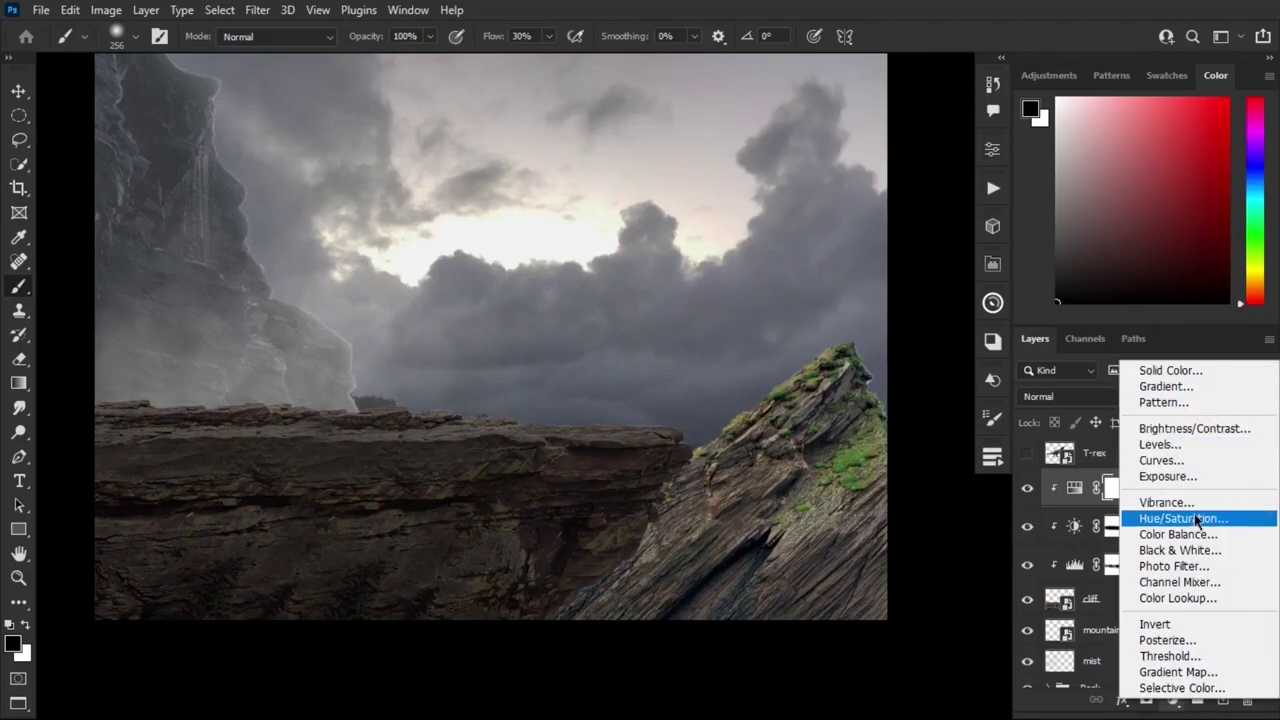
{"action": "left_click", "coordinate": [1170, 530]}
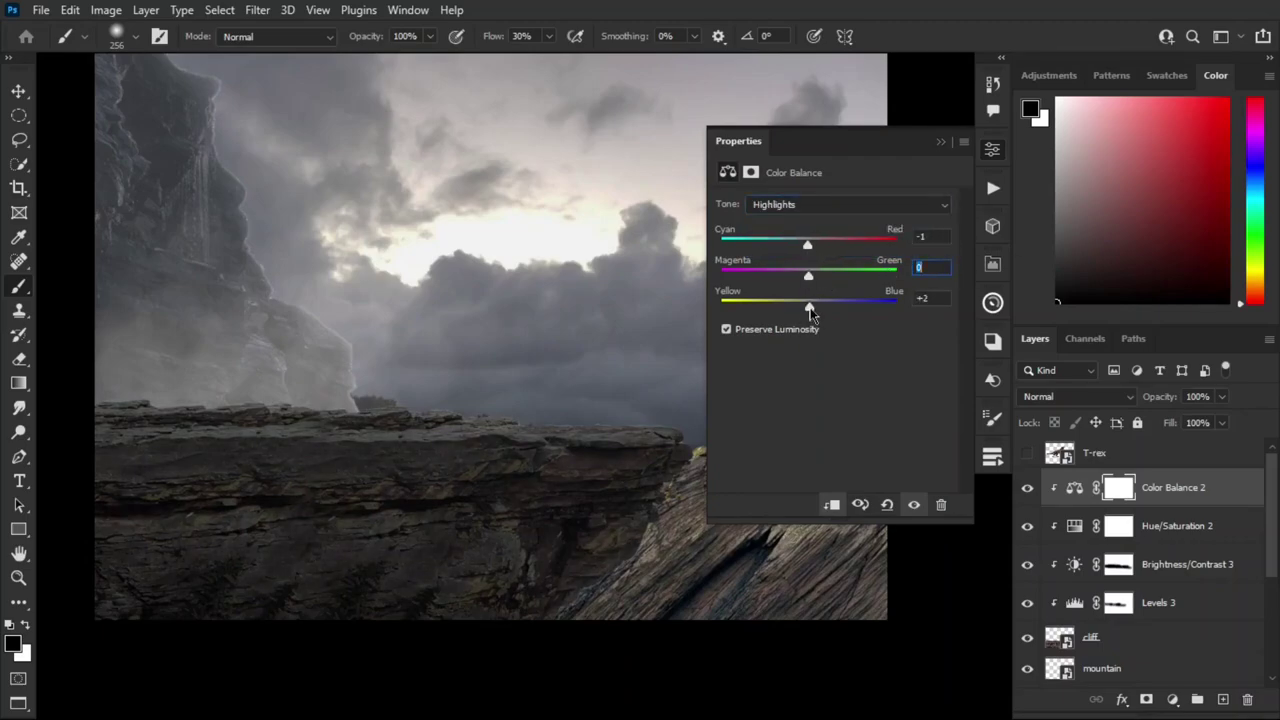
{"action": "left_click", "coordinate": [943, 141]}
{"action": "left_click", "coordinate": [1172, 699]}
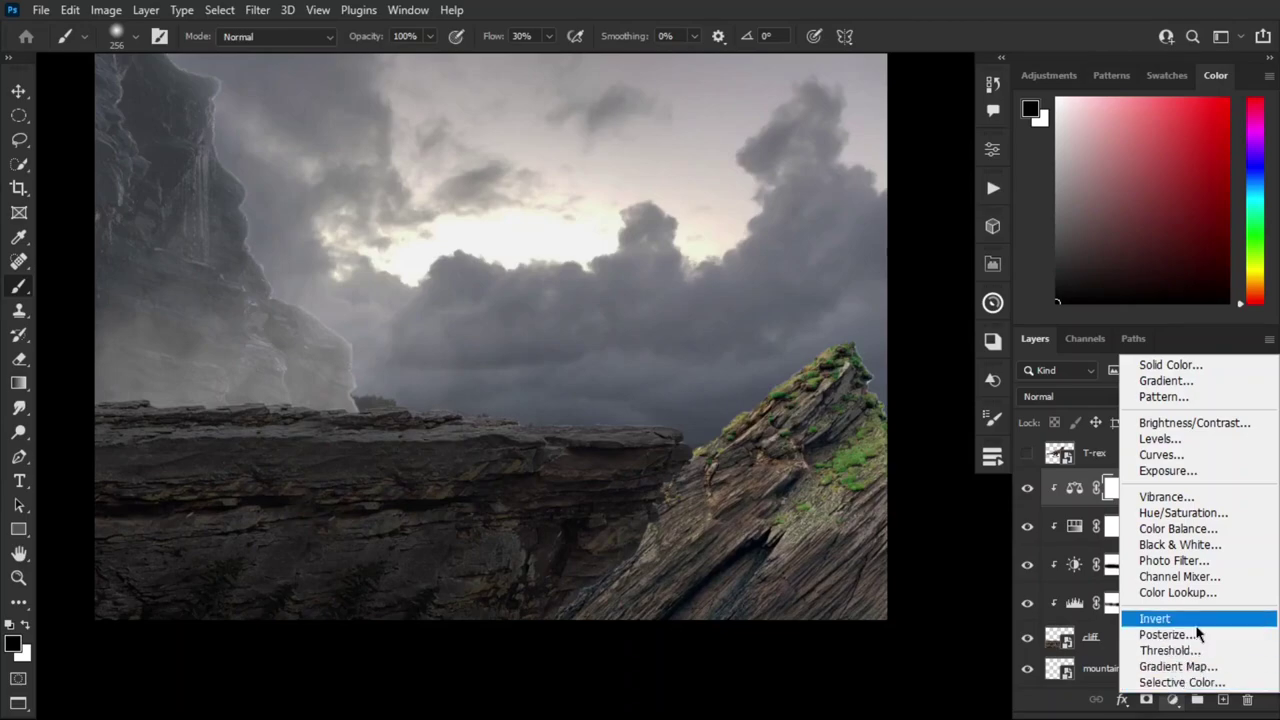
{"action": "left_click", "coordinate": [1060, 625]}
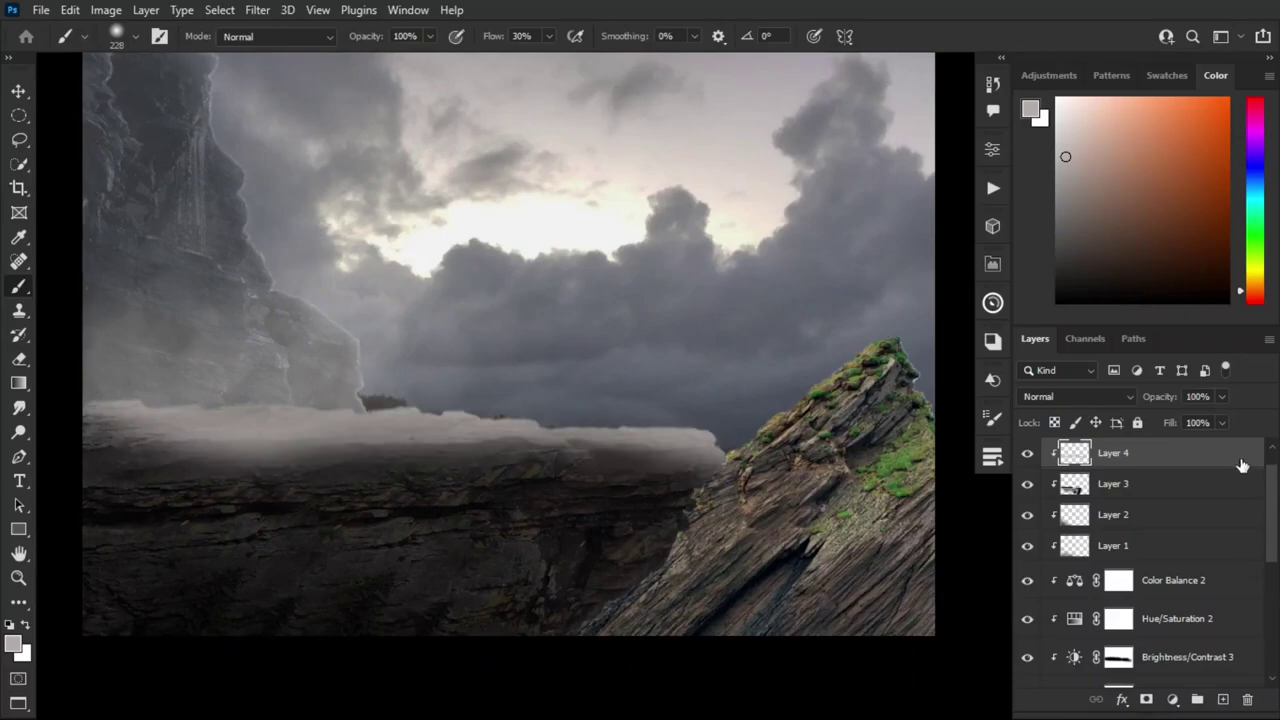
Step: Split Layer 4's Underlying Layer black slider to hide fog over darker areas
{"action": "double_click", "coordinate": [1243, 456]}
{"action": "left_click_drag", "start_coordinate": [787, 230], "coordinate": [808, 62]}
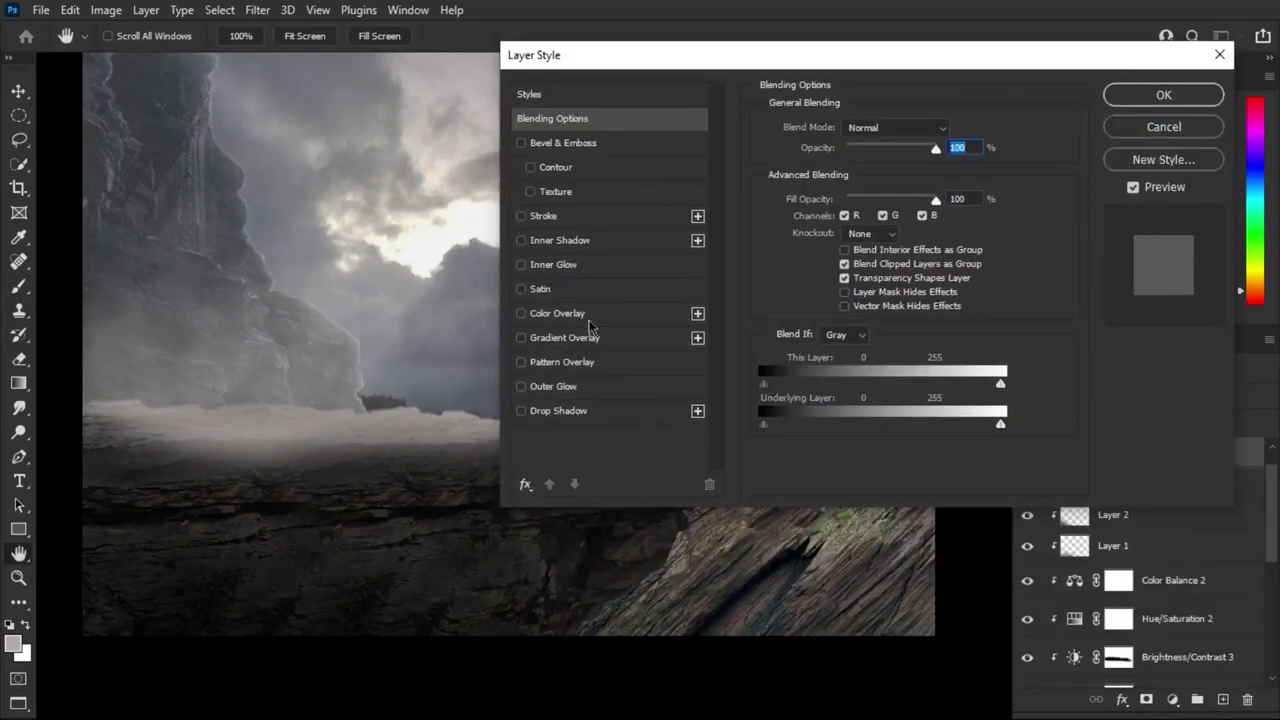
{"action": "left_click_drag", "start_coordinate": [763, 424], "coordinate": [856, 428]}
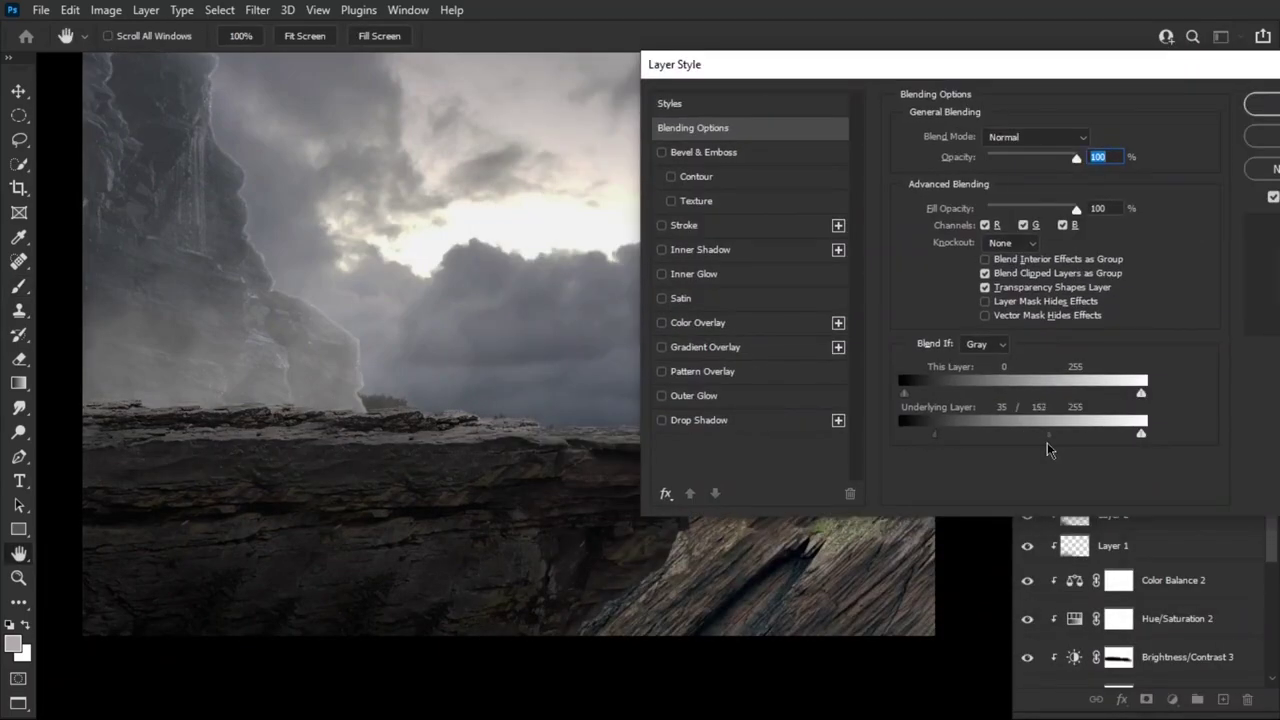
Step: Add a lightening Hue/Saturation adjustment named Highlights with an inverted mask
{"action": "left_click", "coordinate": [1173, 699]}
{"action": "left_click", "coordinate": [1170, 514]}
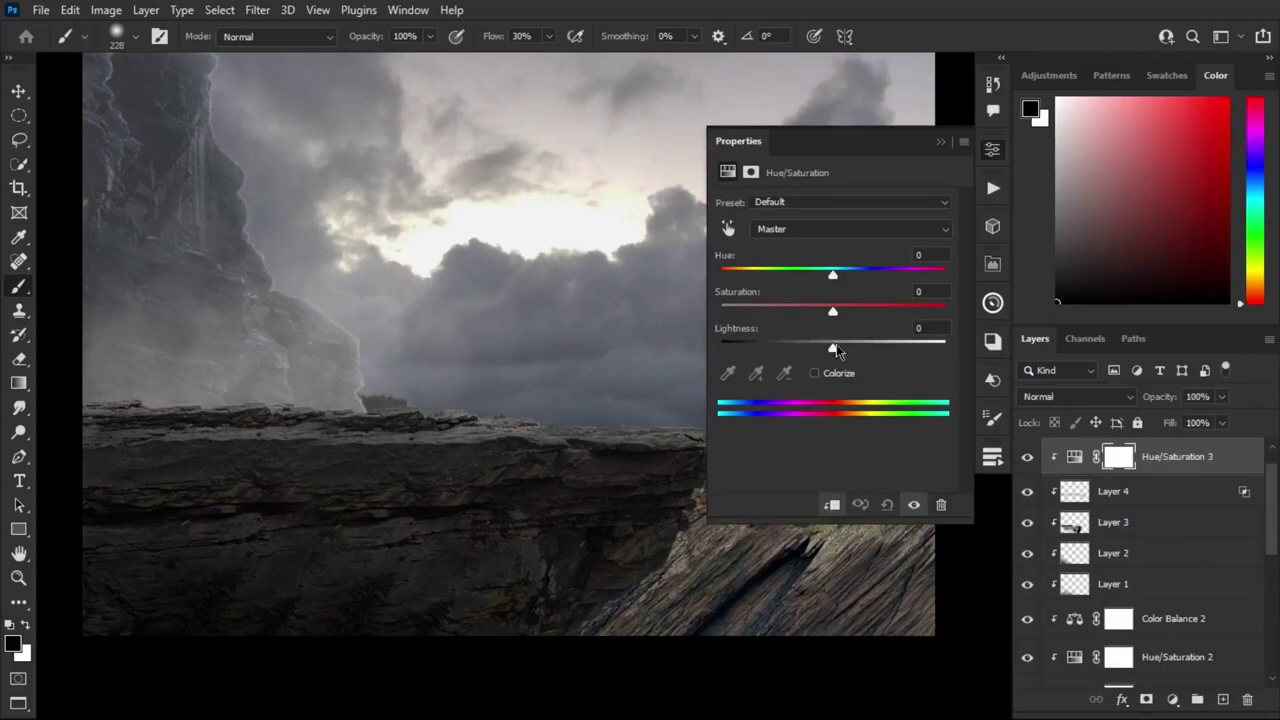
{"action": "left_click_drag", "start_coordinate": [834, 347], "coordinate": [842, 347]}
{"action": "left_click", "coordinate": [1153, 460]}
{"action": "double_click", "coordinate": [1153, 460]}
{"action": "type", "text": "Highlights"}
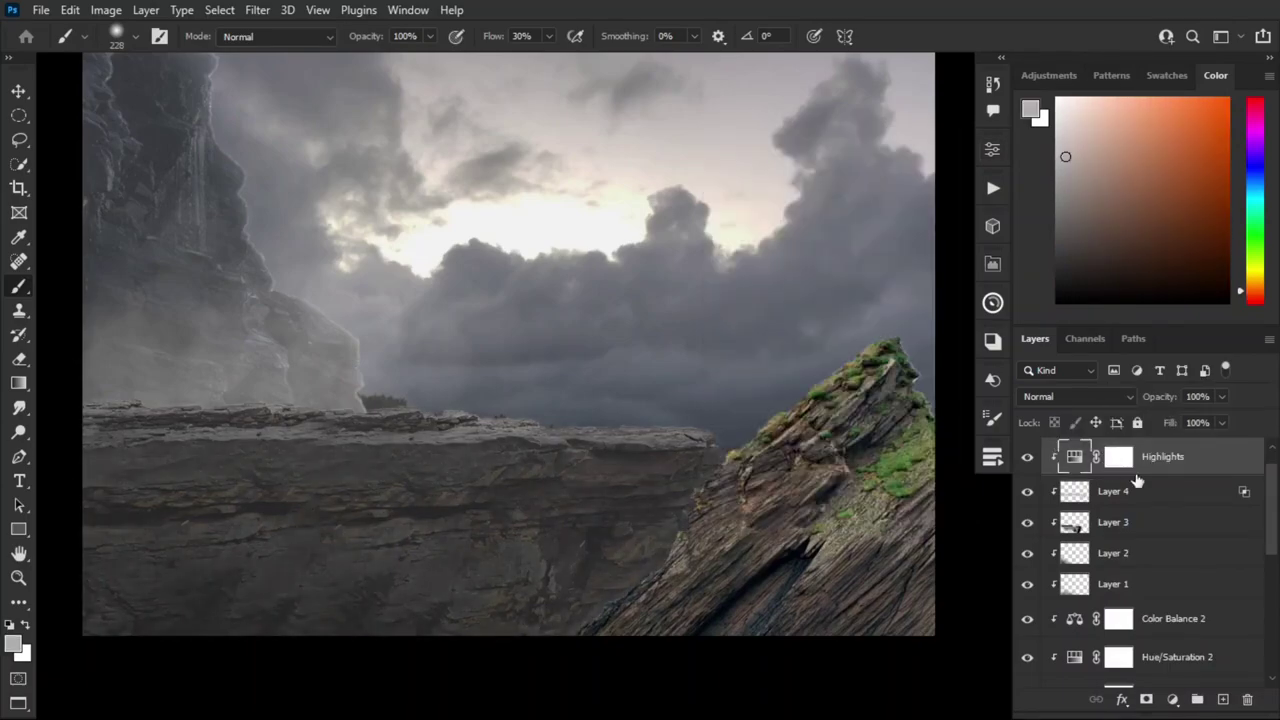
{"action": "type", "text": "d"}
{"action": "key", "text": "ctrl+i"}
Step: Paint highlights along the ledge's top edge with a slightly smaller brush
{"action": "scroll", "coordinate": [674, 471], "scroll_direction": "up", "scroll_amount": 5}
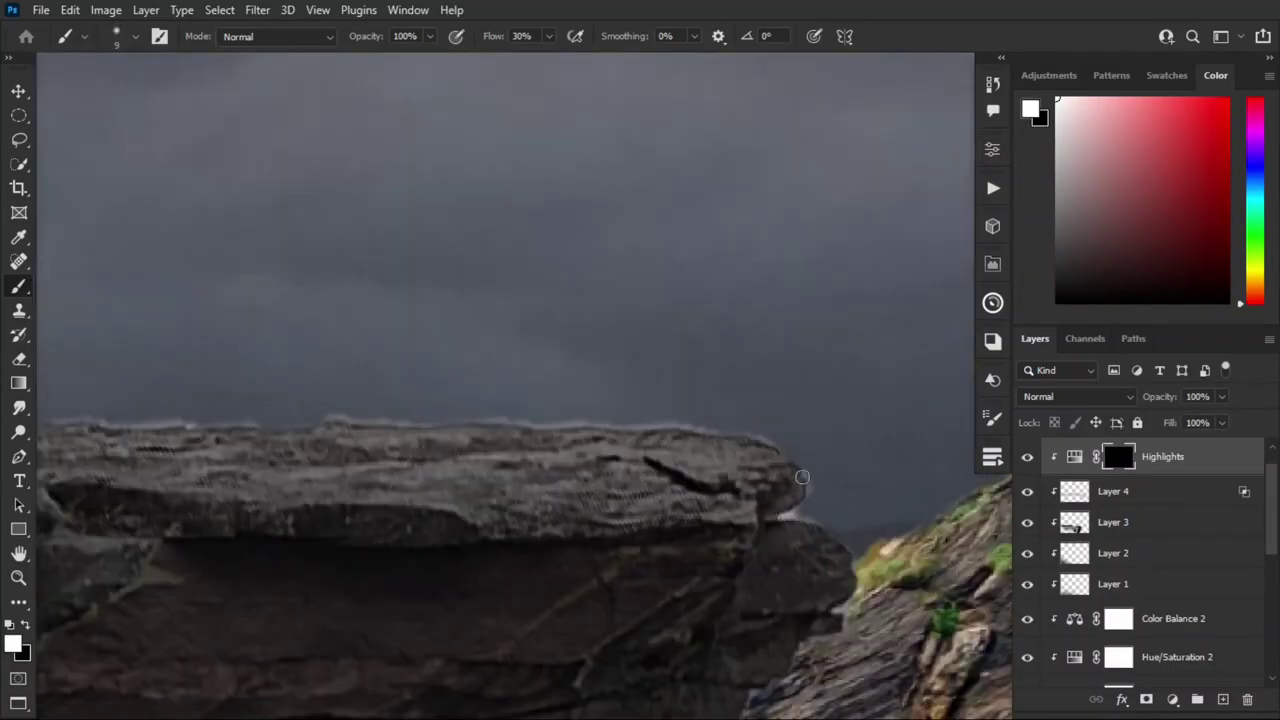
{"action": "left_click_drag", "start_coordinate": [785, 511], "coordinate": [575, 428]}
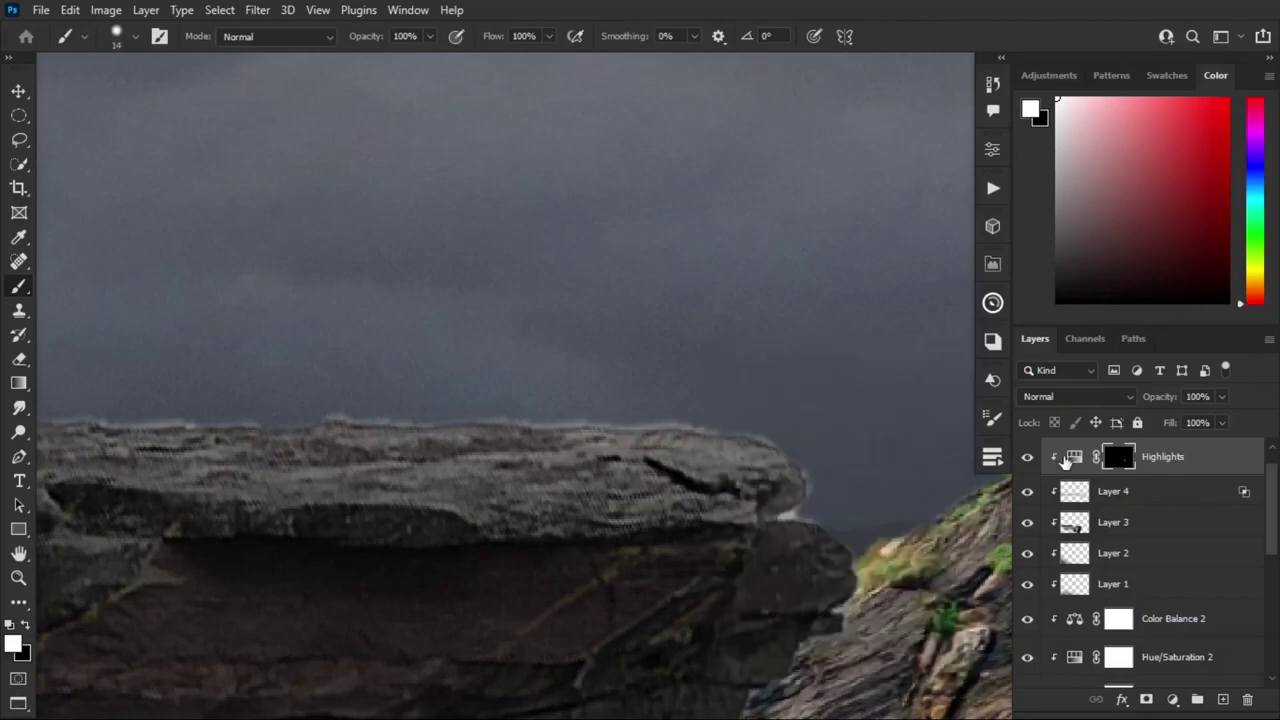
{"action": "left_click_drag", "start_coordinate": [889, 429], "coordinate": [517, 424]}
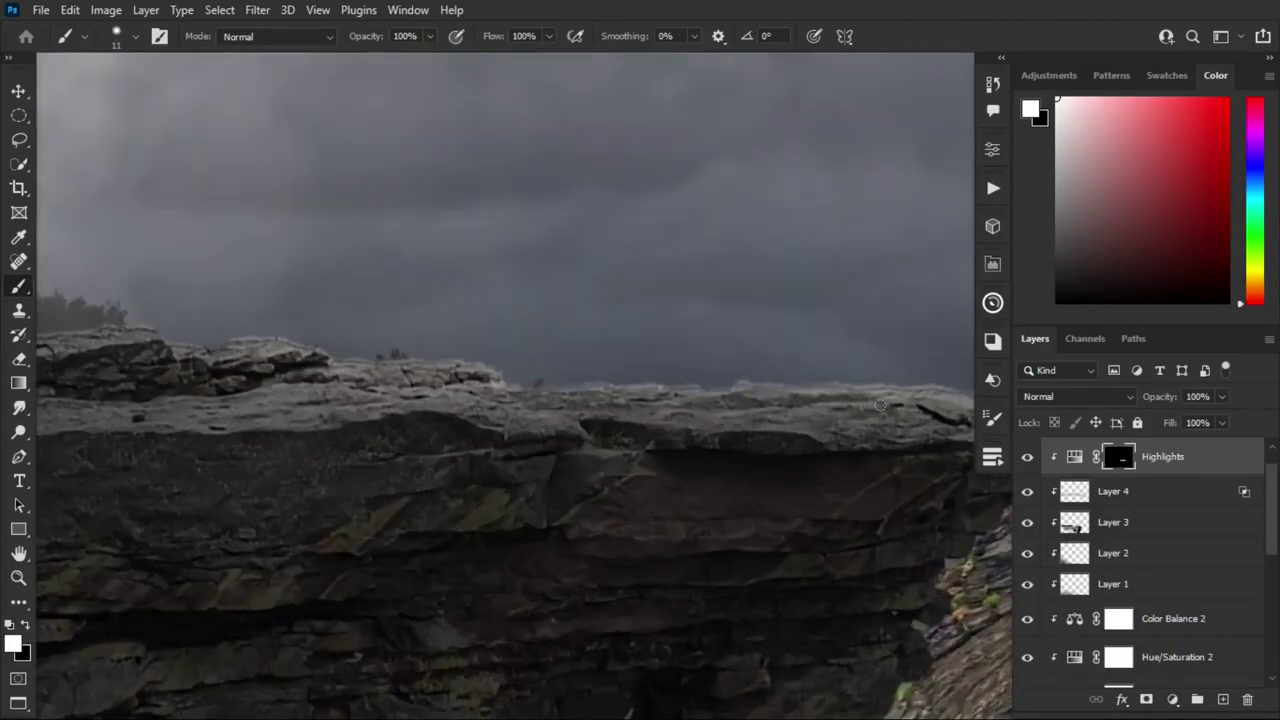
{"action": "key", "text": "bracketleft"}
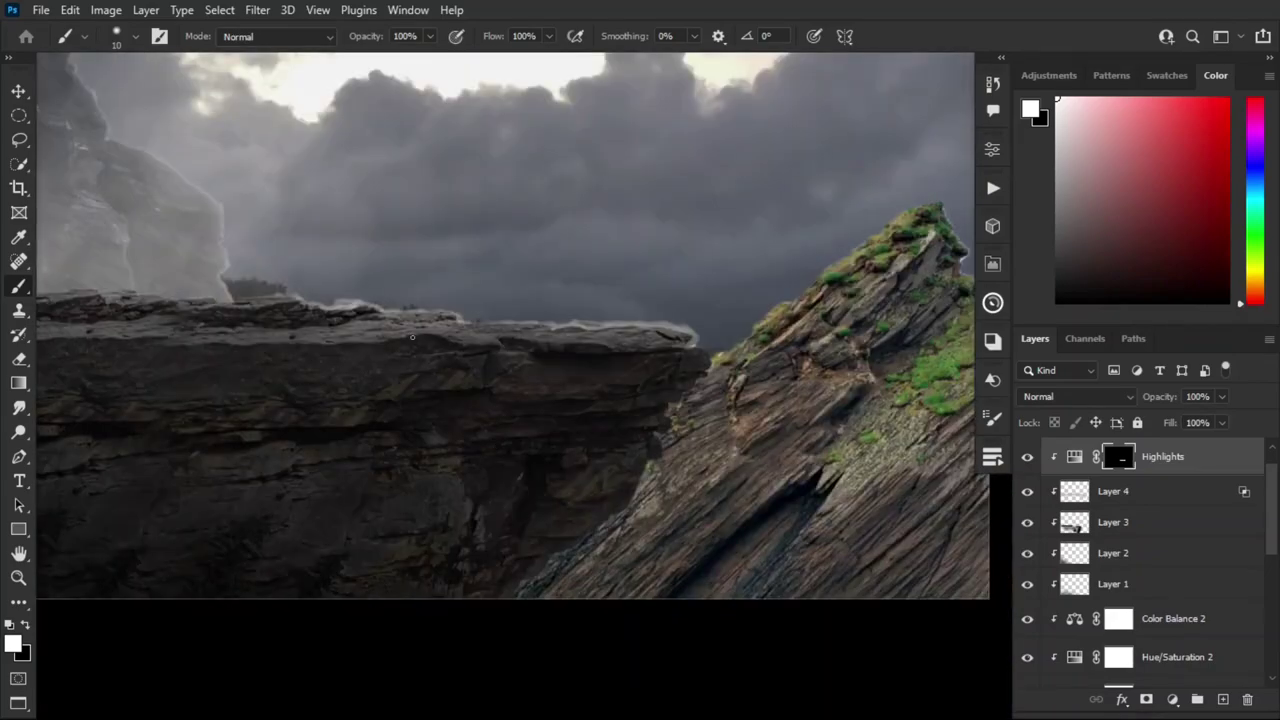
{"action": "left_click_drag", "start_coordinate": [339, 440], "coordinate": [597, 385]}
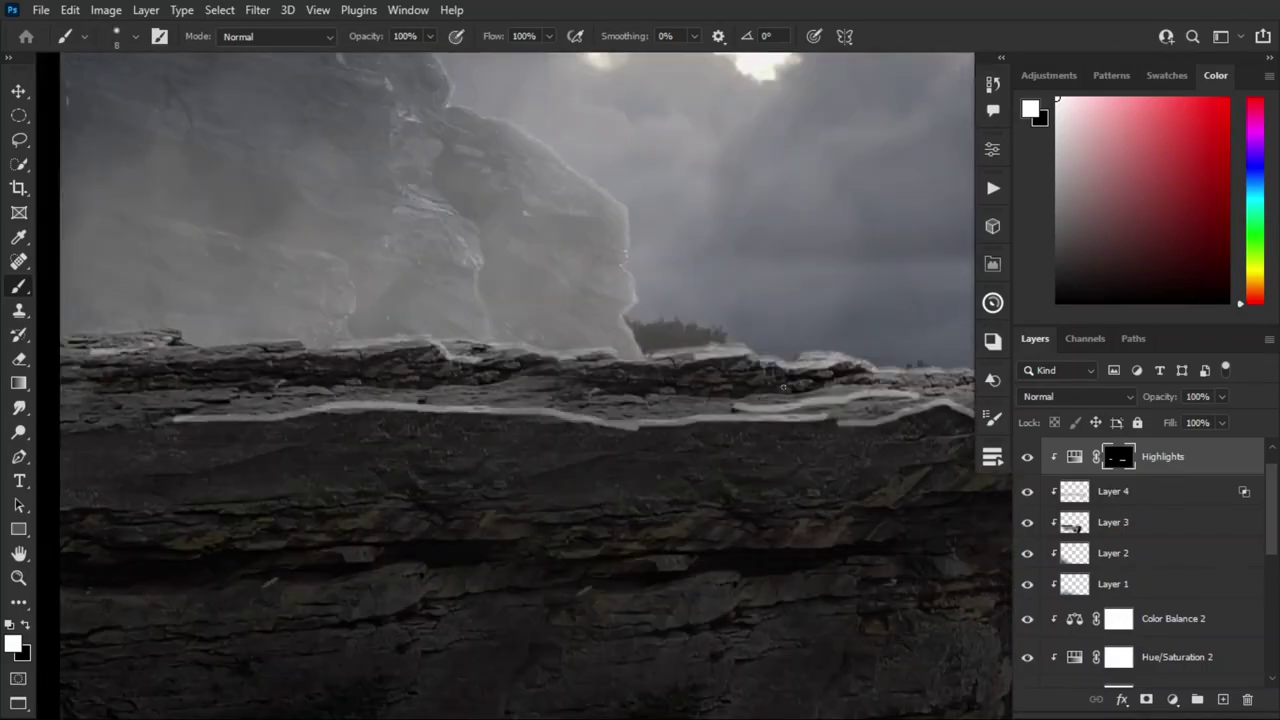
Step: Choose Texture paint brush 2 and remove the fog from the lower-left rock
{"action": "right_click", "coordinate": [643, 543]}
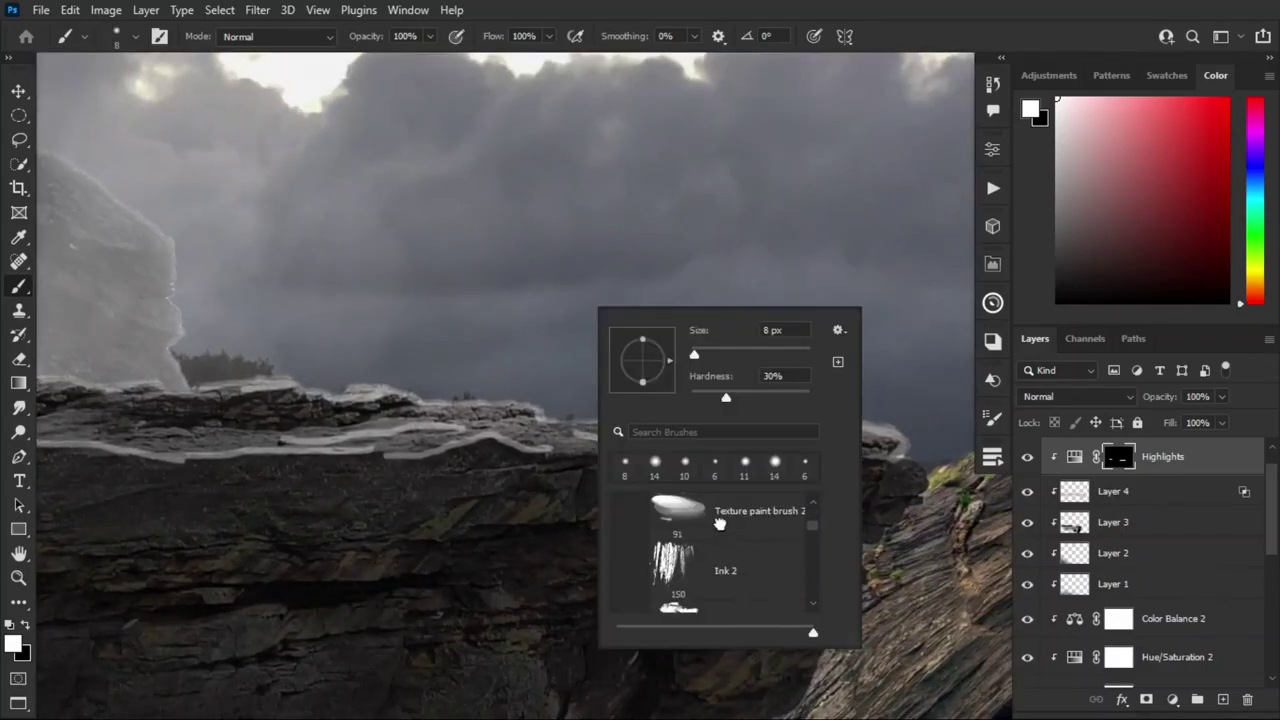
{"action": "double_click", "coordinate": [719, 524]}
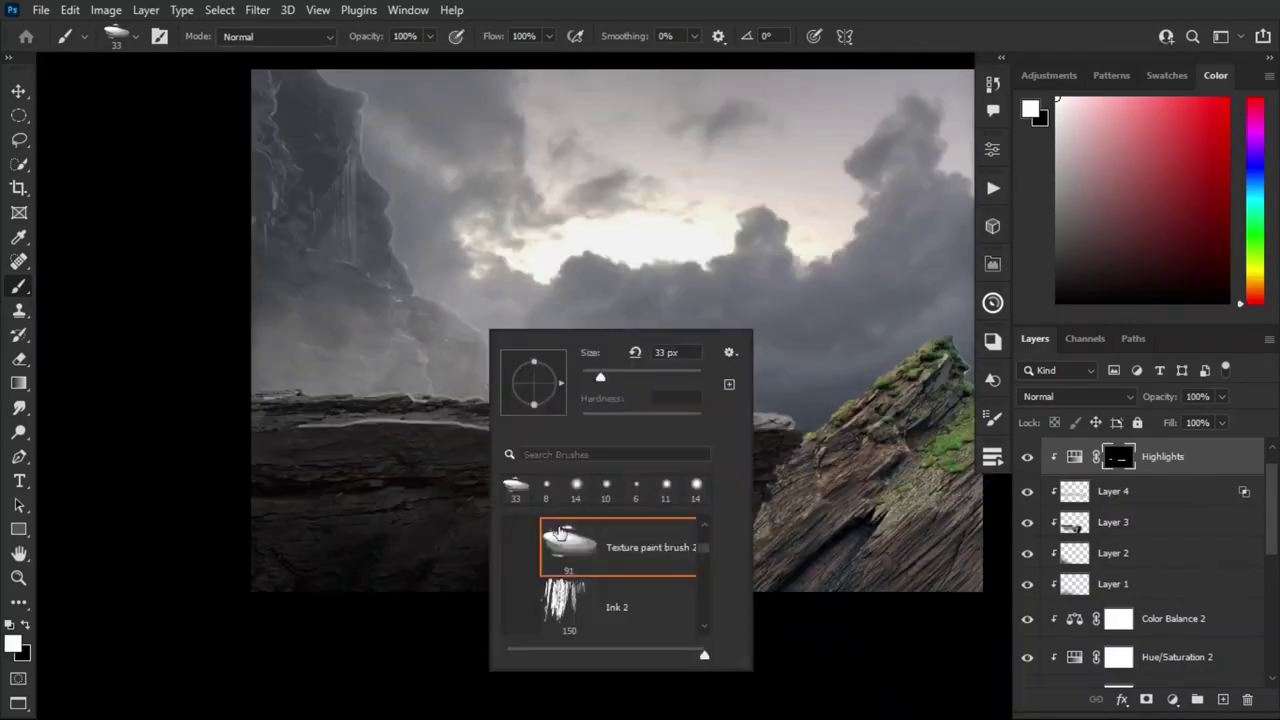
{"action": "key", "text": "x"}
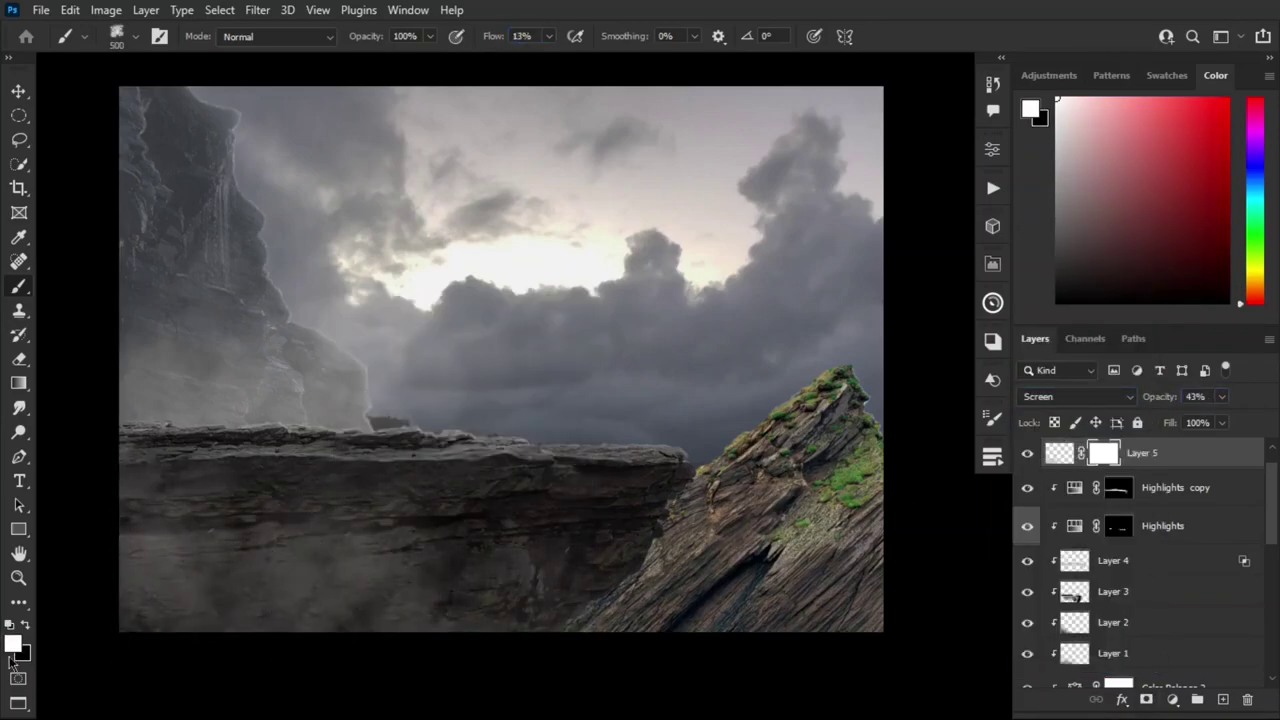
{"action": "key", "text": "x"}
{"action": "left_click_drag", "start_coordinate": [170, 580], "coordinate": [690, 655]}
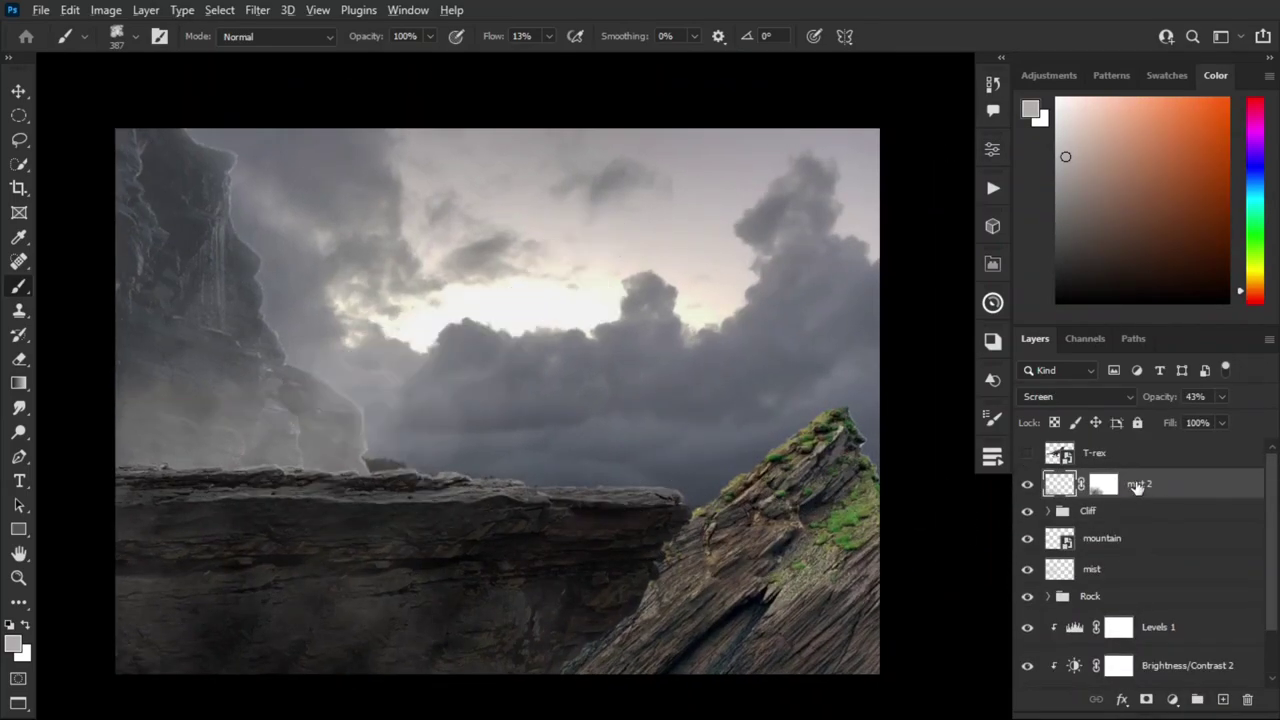
Step: Add a Levels adjustment with output levels raised to 57 and lowered to 156
{"action": "left_click", "coordinate": [1172, 699]}
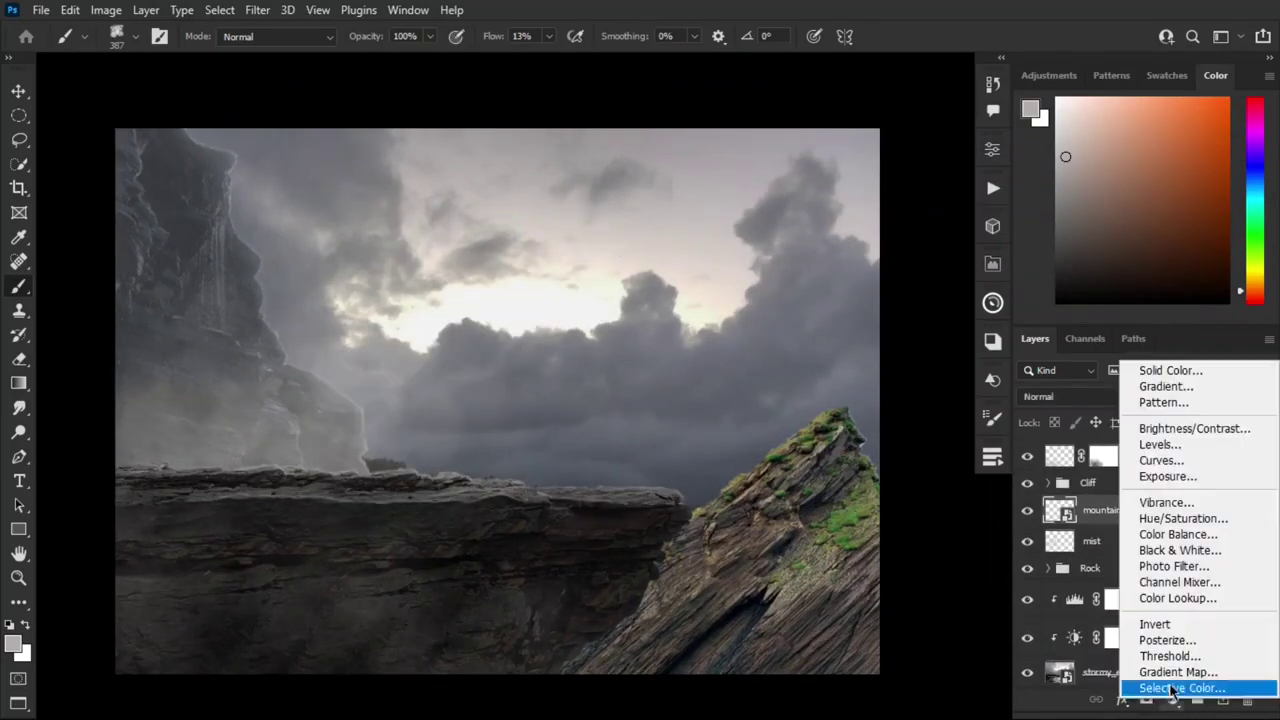
{"action": "left_click", "coordinate": [1157, 443]}
{"action": "left_click_drag", "start_coordinate": [949, 393], "coordinate": [869, 393]}
{"action": "left_click_drag", "start_coordinate": [745, 393], "coordinate": [791, 398]}
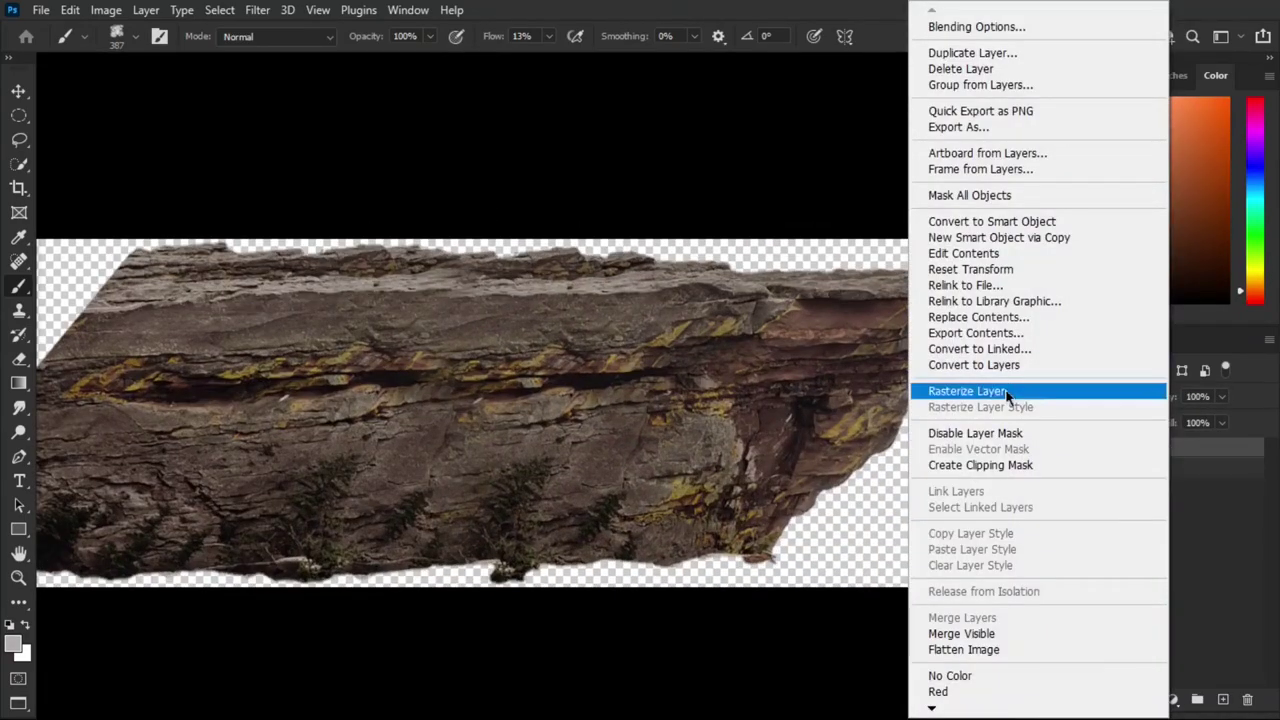
Step: After a failed spot-heal attempt, apply the cliff copy mask and delete the original cliff layer
{"action": "key", "text": "j"}
{"action": "left_click", "coordinate": [660, 320]}
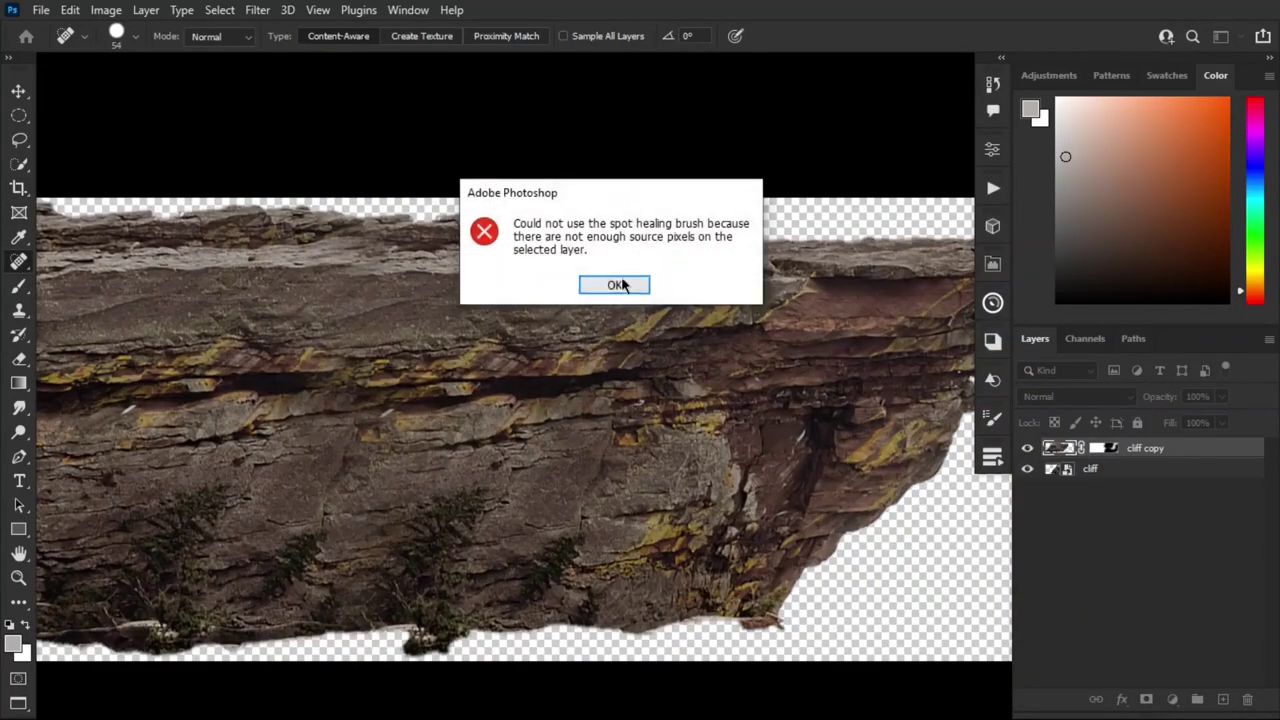
{"action": "left_click", "coordinate": [645, 290]}
{"action": "right_click", "coordinate": [1150, 448]}
{"action": "right_click", "coordinate": [1097, 448]}
{"action": "left_click", "coordinate": [1090, 491]}
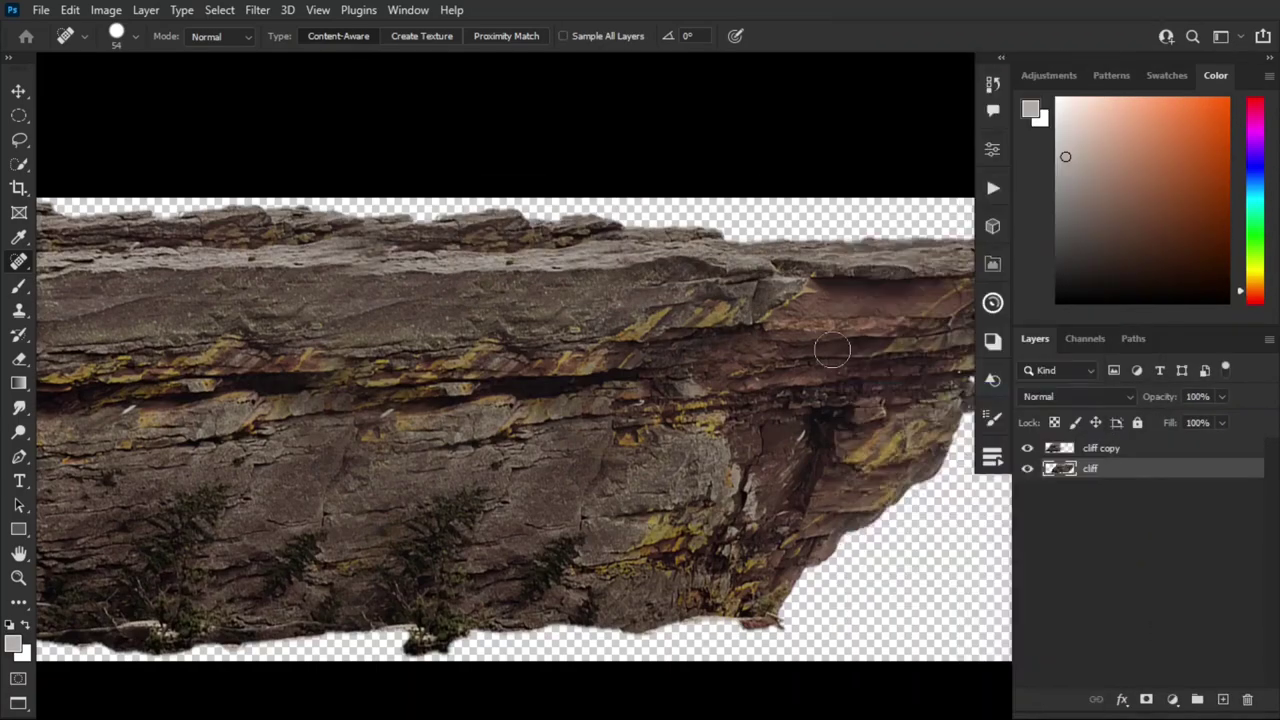
{"action": "right_click", "coordinate": [1100, 448]}
{"action": "left_click", "coordinate": [920, 597]}
Step: Shrink the Spot Healing Brush to 37 for the rock blemishes
{"action": "right_click", "coordinate": [622, 312]}
{"action": "left_click_drag", "start_coordinate": [700, 363], "coordinate": [665, 363]}
{"action": "key", "text": "Return"}
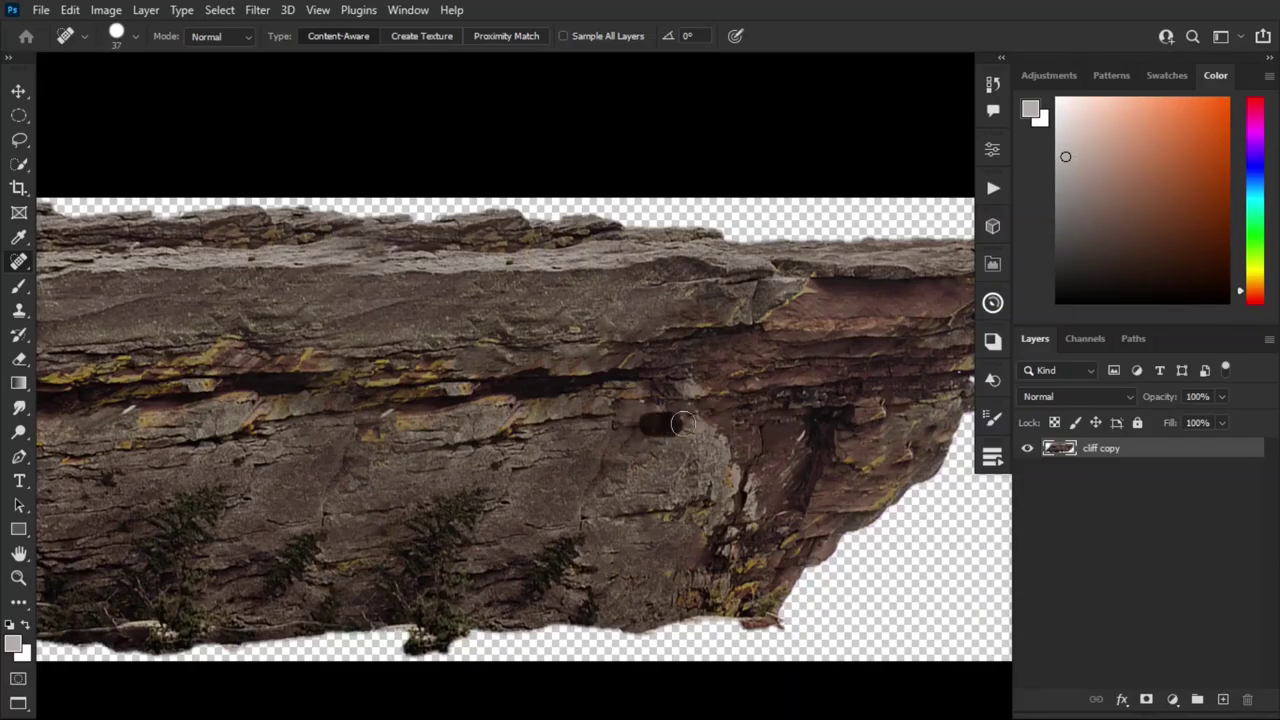
{"action": "scroll", "coordinate": [607, 373], "scroll_direction": "up", "scroll_amount": 1}
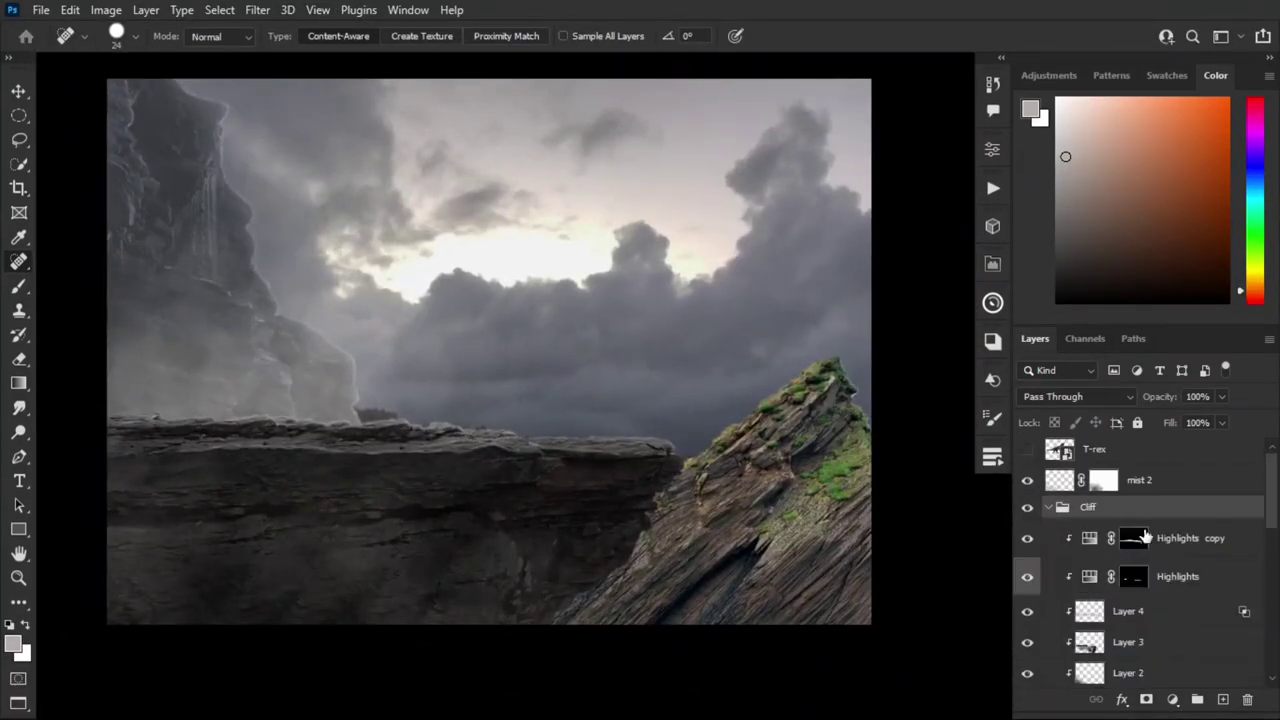
Step: Clip Hue/Saturation (-32), Brightness/Contrast and blue-shifted Color Balance adjustments to the mountain
{"action": "left_click", "coordinate": [1150, 481]}
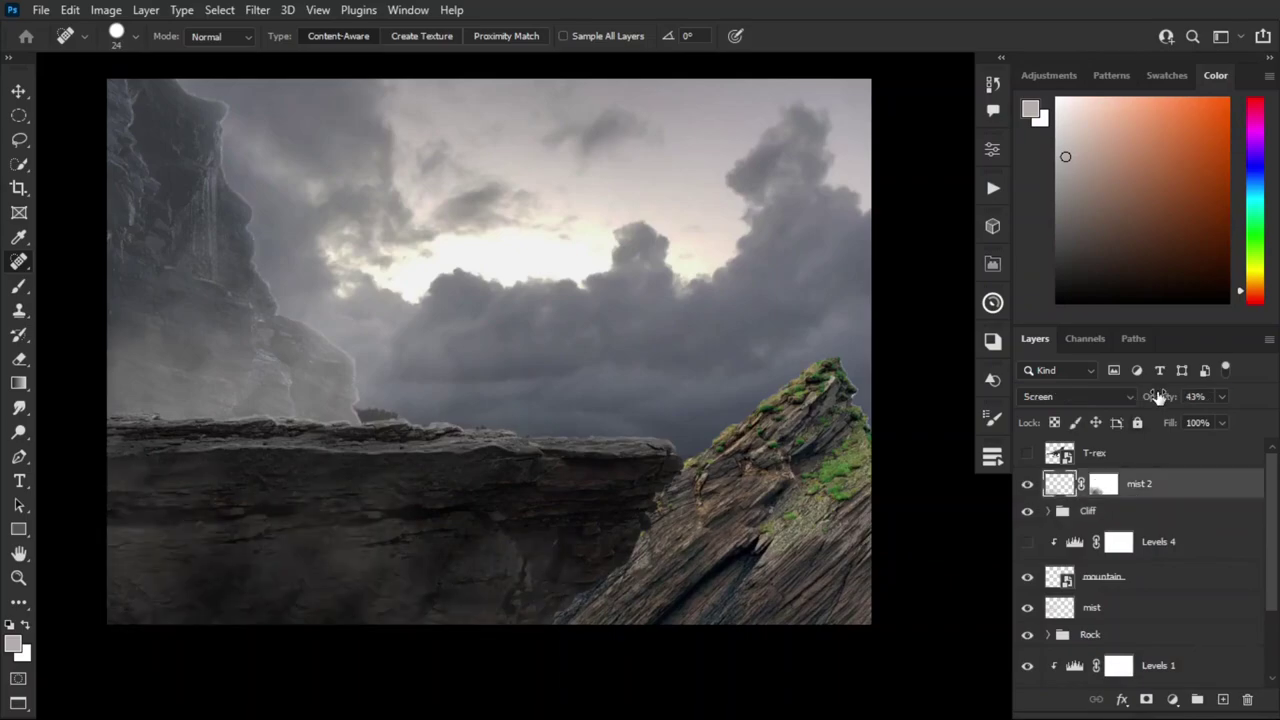
{"action": "double_click", "coordinate": [1074, 541]}
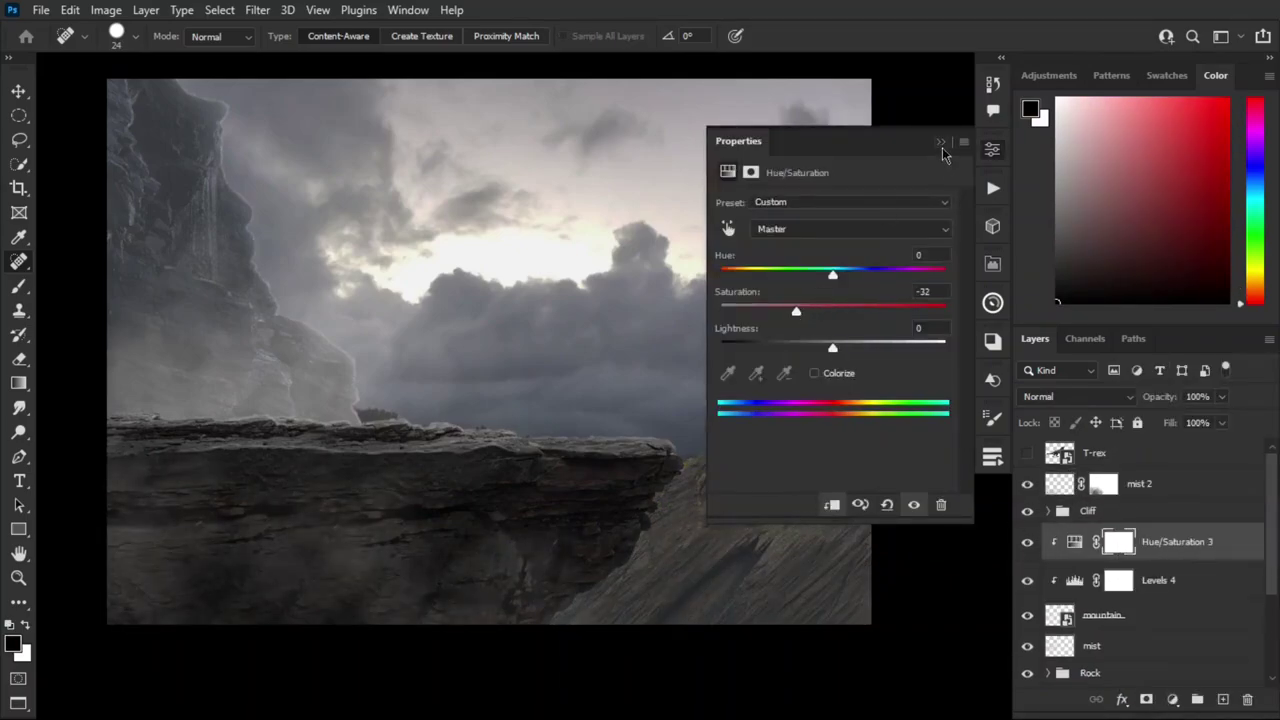
{"action": "left_click", "coordinate": [940, 141]}
{"action": "left_click", "coordinate": [1172, 699]}
{"action": "left_click", "coordinate": [940, 141]}
{"action": "left_click", "coordinate": [1172, 699]}
{"action": "left_click", "coordinate": [1186, 531]}
{"action": "left_click_drag", "start_coordinate": [808, 305], "coordinate": [811, 305]}
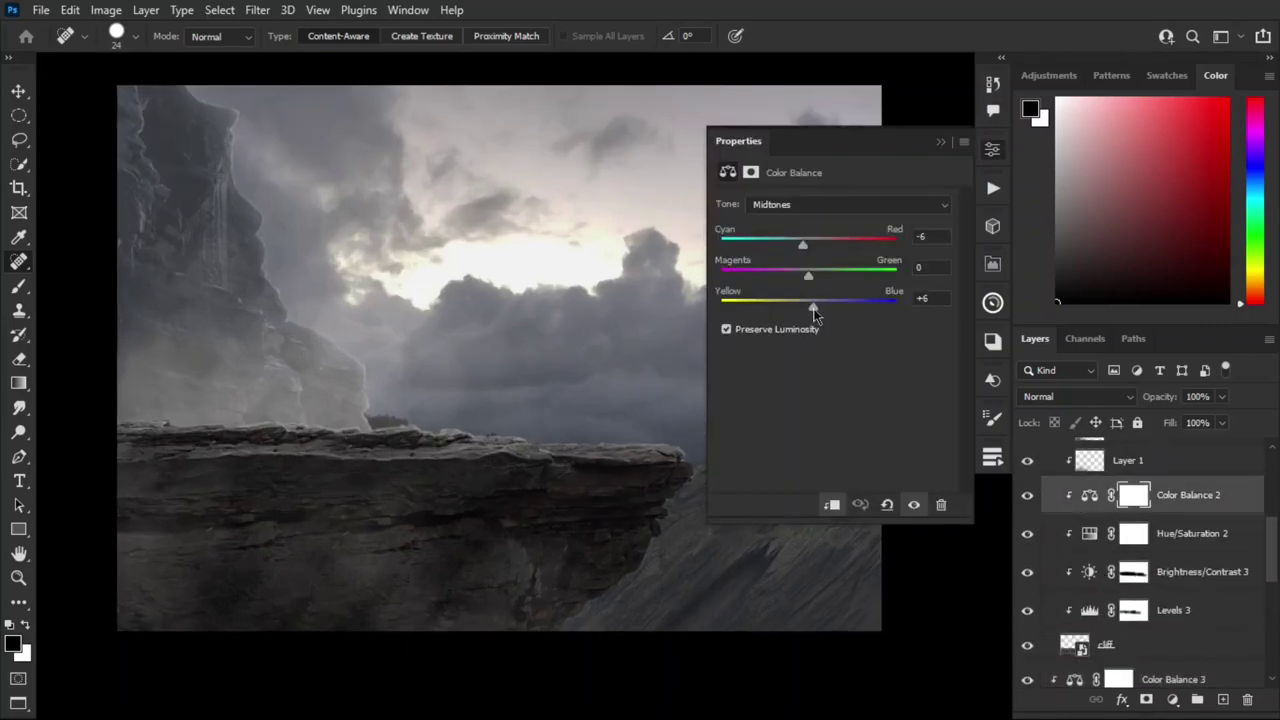
{"action": "scroll", "coordinate": [1140, 560], "scroll_direction": "down", "scroll_amount": 1}
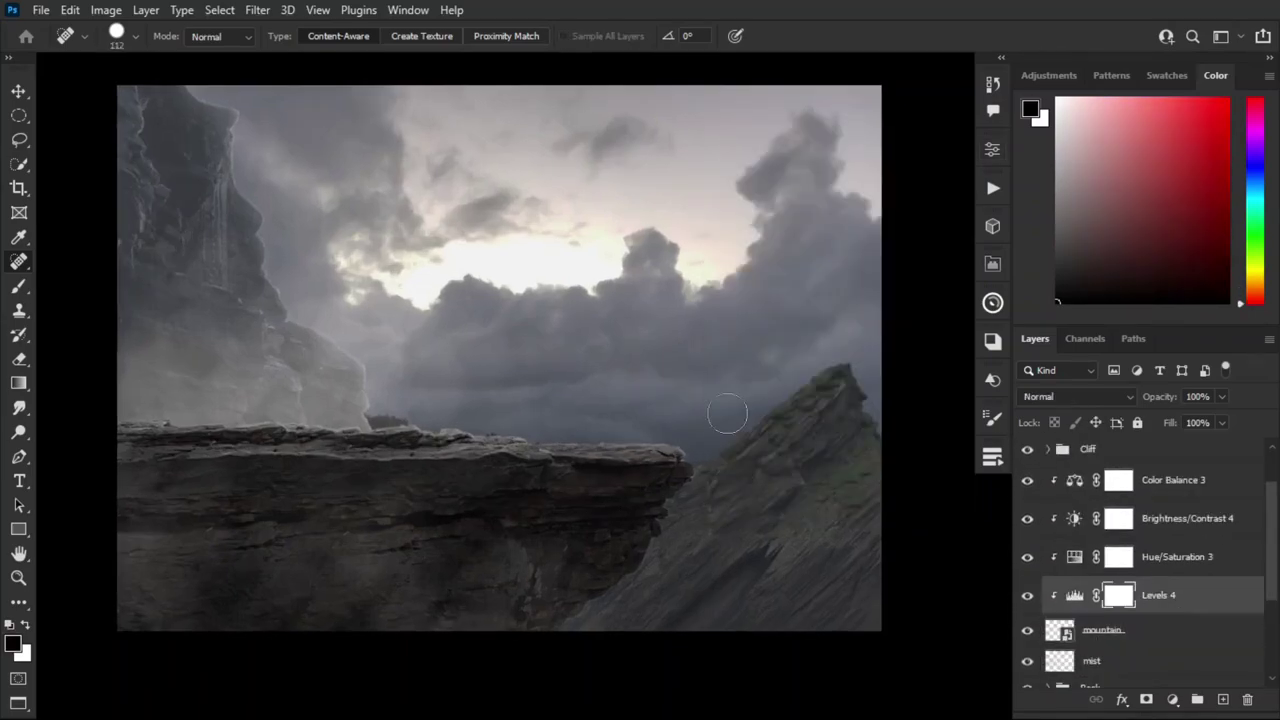
Step: Switch to the Brush tool with flow raised to 30%
{"action": "key", "text": "b"}
{"action": "right_click", "coordinate": [454, 387]}
{"action": "key", "text": "Escape"}
{"action": "left_click_drag", "start_coordinate": [493, 36], "coordinate": [510, 42]}
Step: Add a clipped Hue/Saturation at +17 Lightness, invert its mask, and name it 'highlights'
{"action": "left_click", "coordinate": [992, 148]}
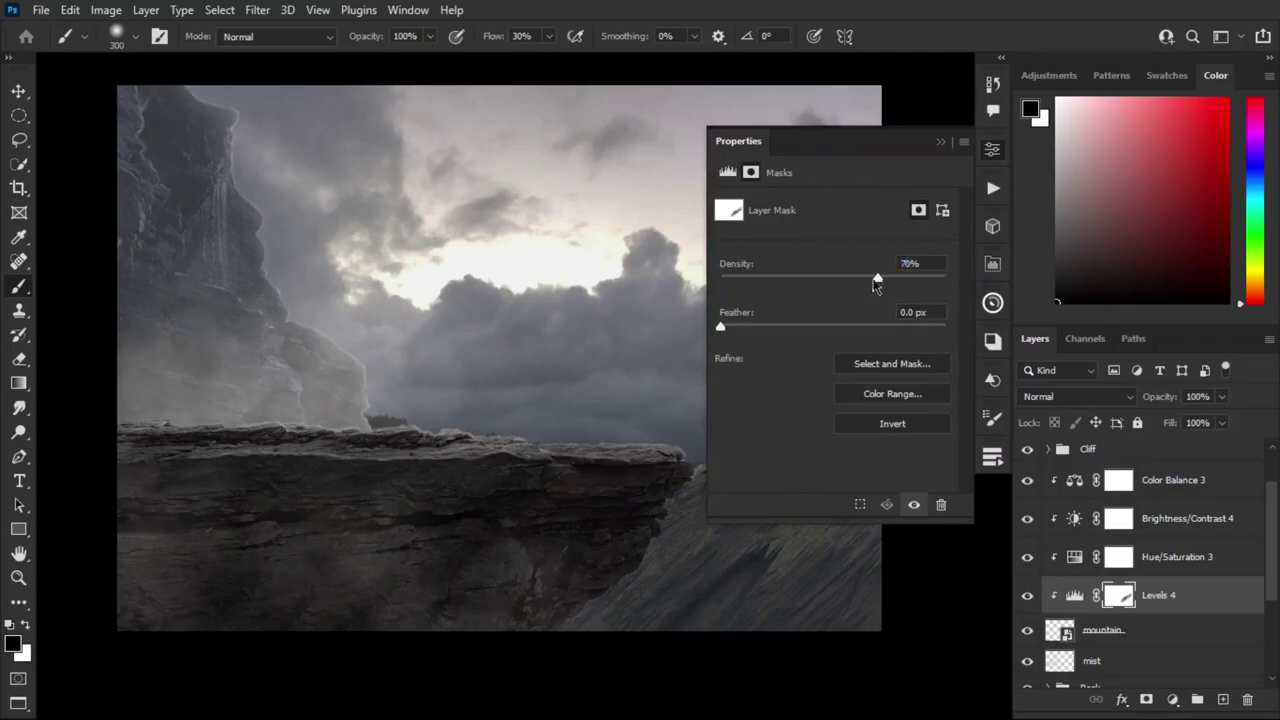
{"action": "left_click", "coordinate": [940, 142]}
{"action": "left_click", "coordinate": [1170, 480]}
{"action": "left_click", "coordinate": [1173, 699]}
{"action": "left_click", "coordinate": [1170, 517]}
{"action": "left_click_drag", "start_coordinate": [833, 346], "coordinate": [863, 344]}
{"action": "left_click", "coordinate": [1200, 486]}
{"action": "key", "text": "ctrl+i"}
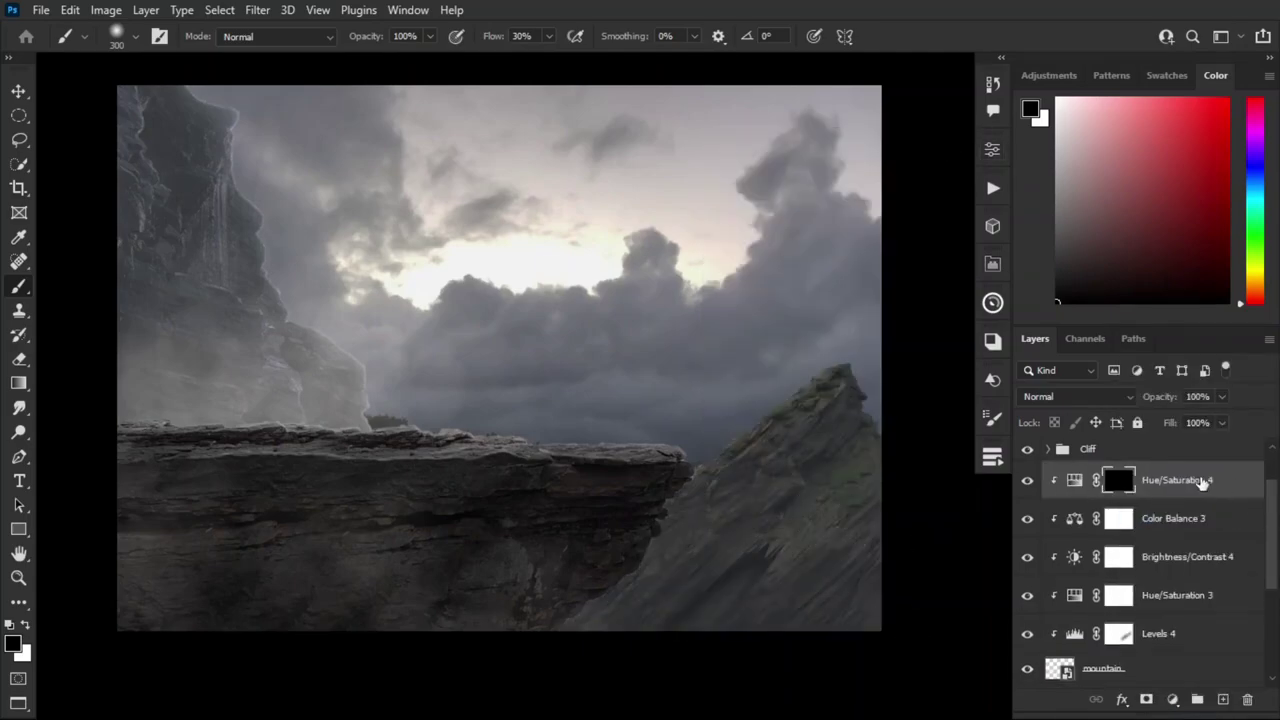
{"action": "double_click", "coordinate": [1177, 480]}
{"action": "type", "text": "highlights"}
{"action": "key", "text": "Return"}
Step: Paint white on the highlights mask along the mountain ridges, then duplicate it as highlights copy
{"action": "key", "text": "x"}
{"action": "scroll", "coordinate": [788, 418], "scroll_direction": "up", "scroll_amount": 3}
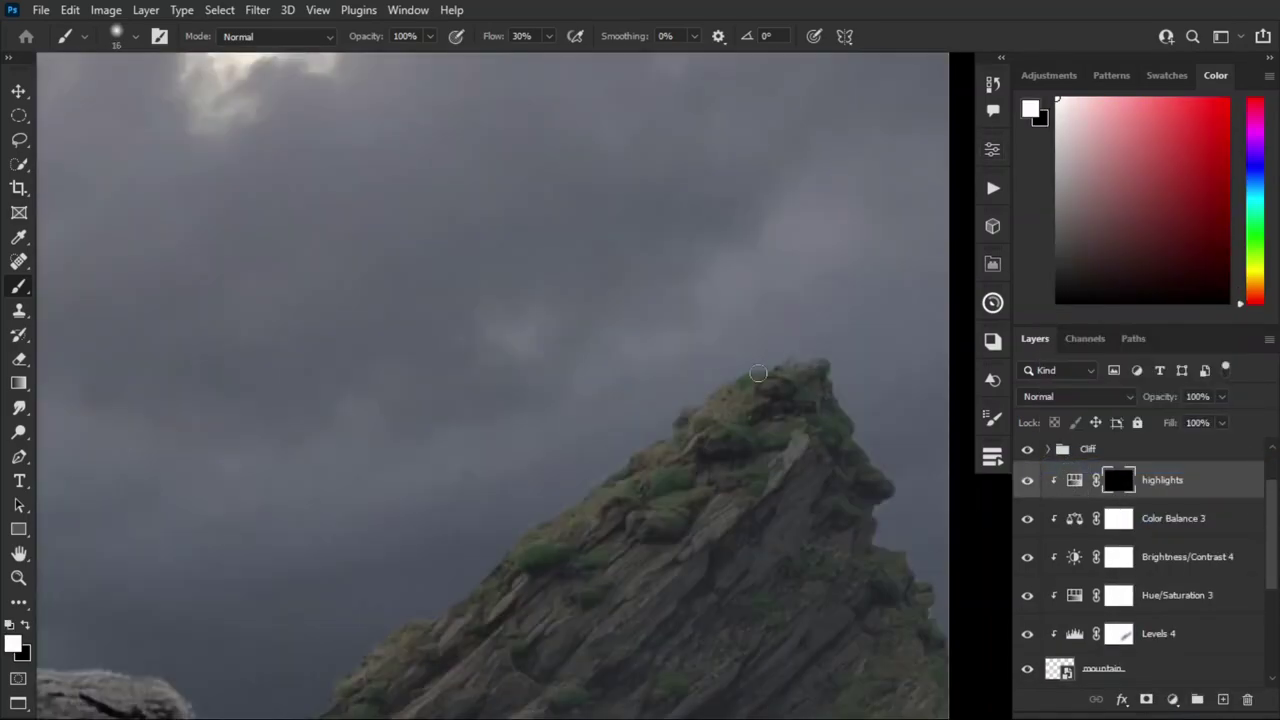
{"action": "scroll", "coordinate": [595, 318], "scroll_direction": "down", "scroll_amount": 3}
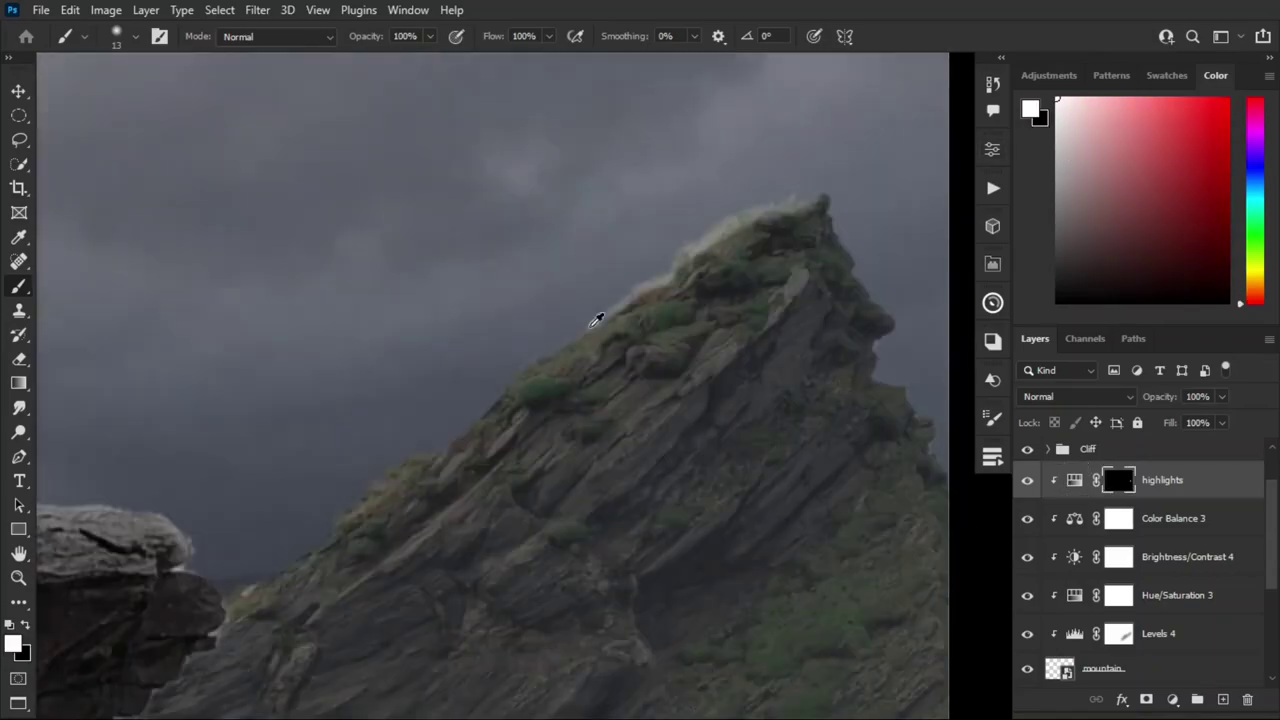
{"action": "scroll", "coordinate": [524, 346], "scroll_direction": "down", "scroll_amount": 2}
{"action": "scroll", "coordinate": [753, 162], "scroll_direction": "down", "scroll_amount": 2}
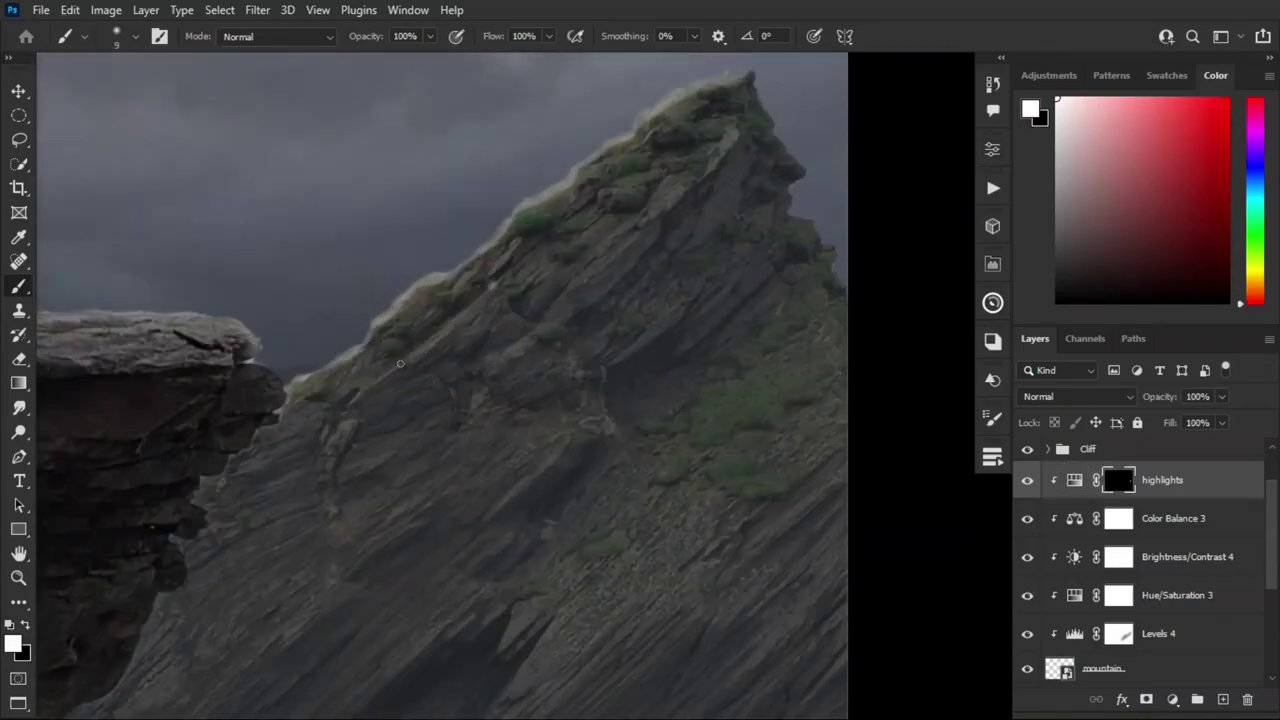
{"action": "scroll", "coordinate": [793, 183], "scroll_direction": "down", "scroll_amount": 2}
{"action": "scroll", "coordinate": [673, 528], "scroll_direction": "down", "scroll_amount": 2}
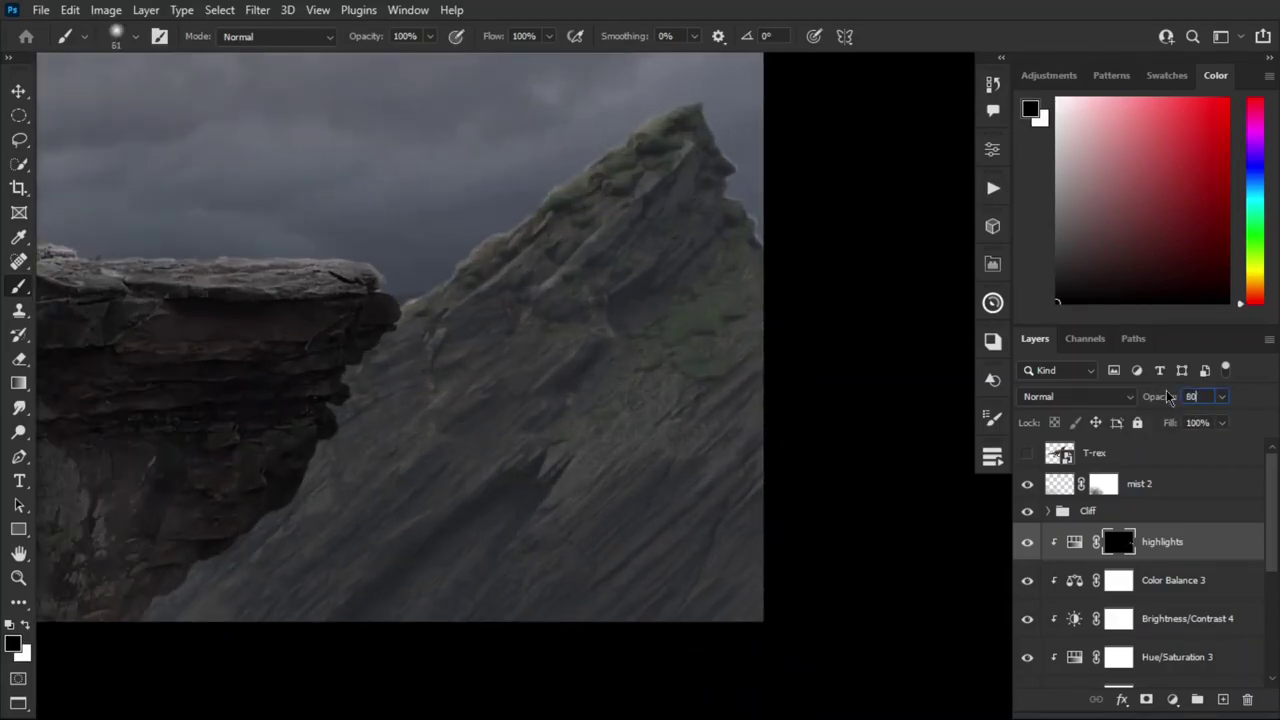
{"action": "key", "text": "ctrl+j"}
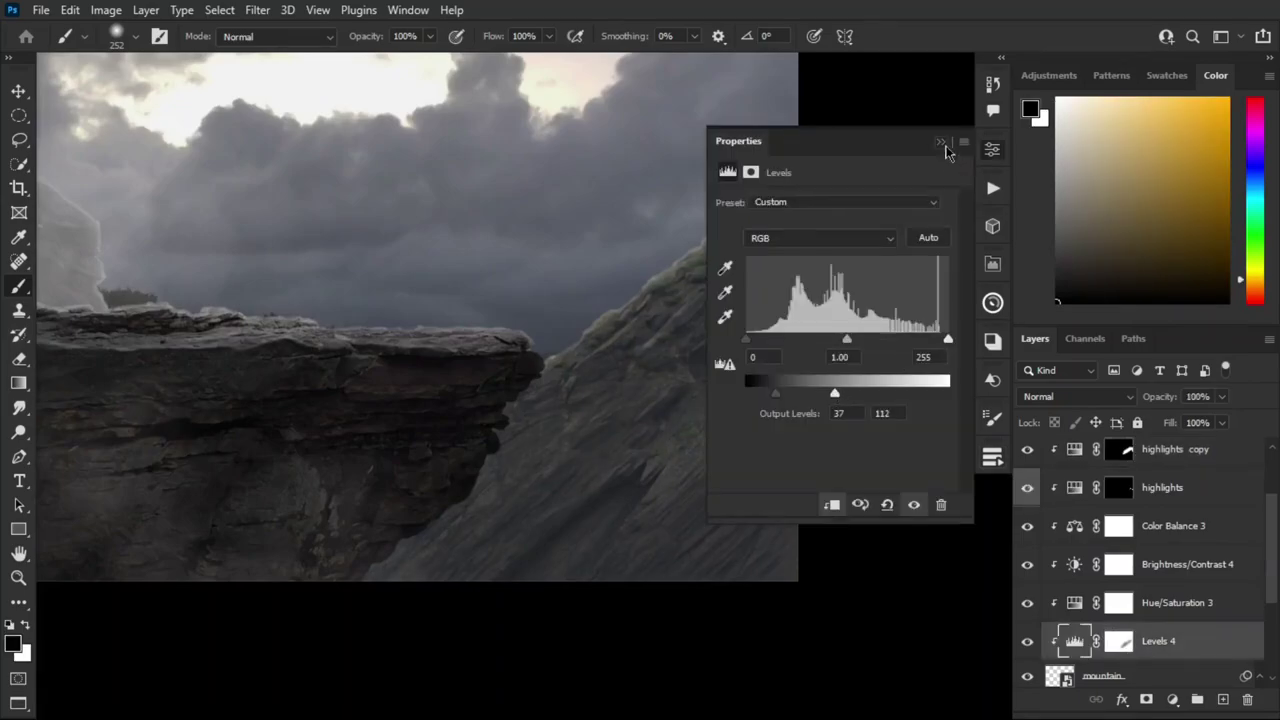
Step: Paint dark shading along the scene's bottom on a new clipped layer
{"action": "left_click", "coordinate": [940, 142]}
{"action": "key", "text": "ctrl+shift+alt+n"}
{"action": "left_click_drag", "start_coordinate": [420, 560], "coordinate": [945, 570]}
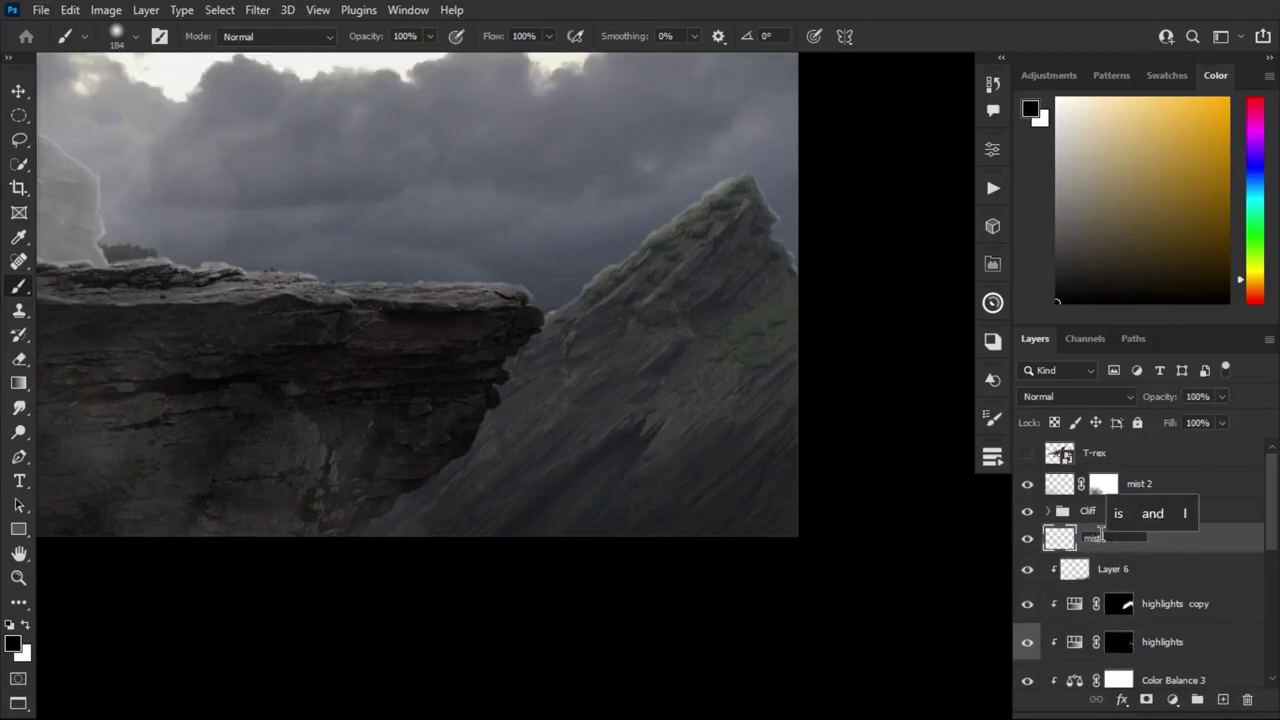
Step: Choose a cloud brush and set the mist layer to Screen at 50% opacity
{"action": "right_click", "coordinate": [435, 415]}
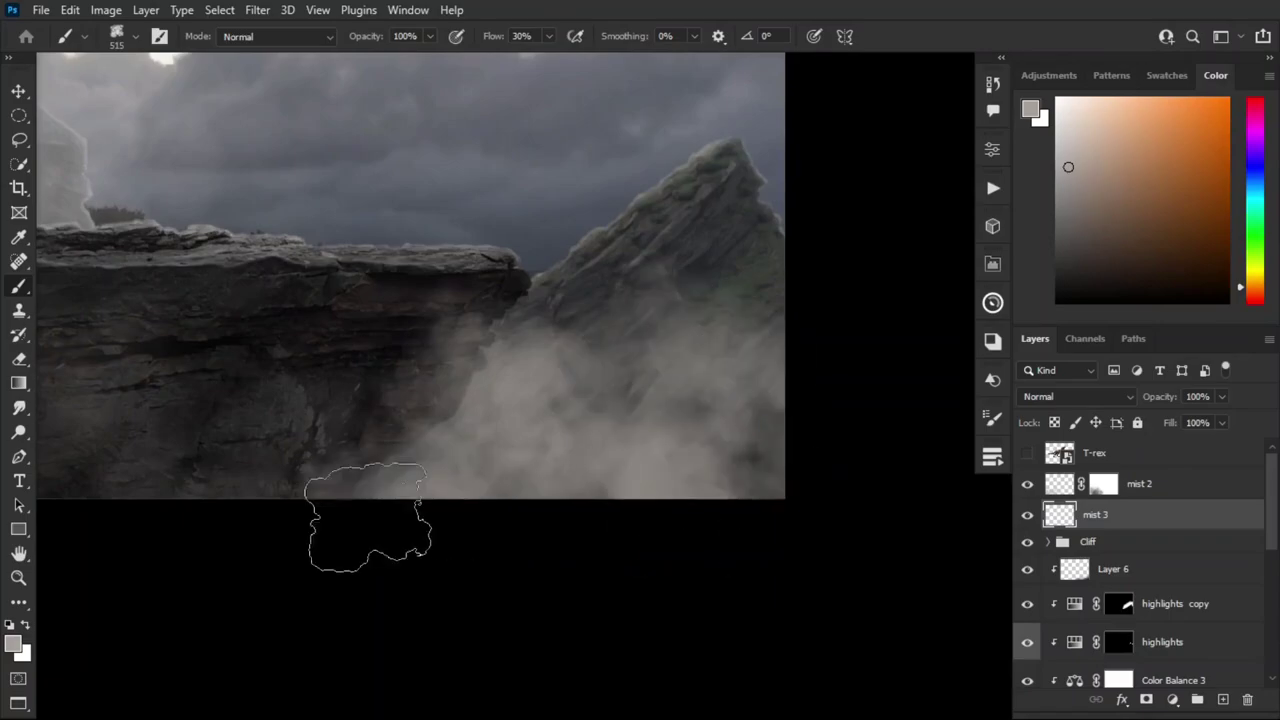
{"action": "left_click", "coordinate": [1075, 396]}
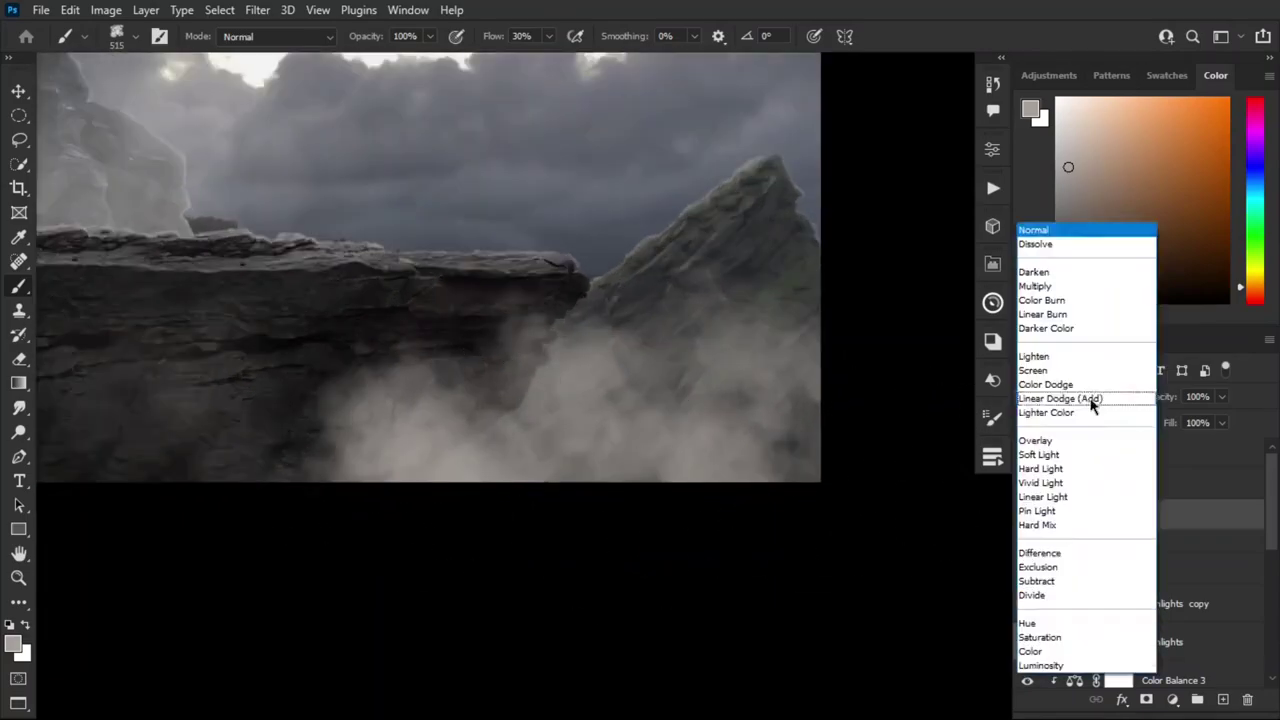
{"action": "left_click", "coordinate": [1040, 371]}
{"action": "left_click", "coordinate": [1195, 396]}
{"action": "type", "text": "50"}
{"action": "key", "text": "Return"}
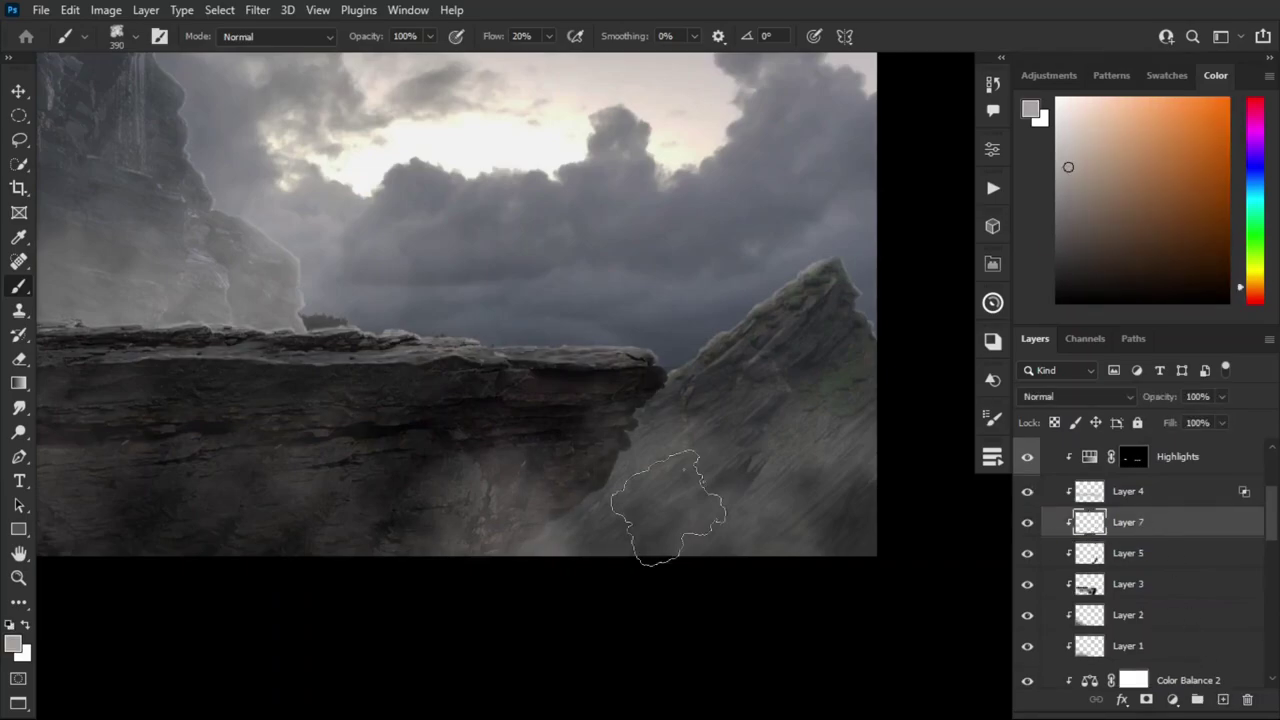
Step: Fade Layer 7's fog to 47% and paint a dark cliff stroke at 37% opacity
{"action": "right_click", "coordinate": [668, 508]}
{"action": "key", "text": "d"}
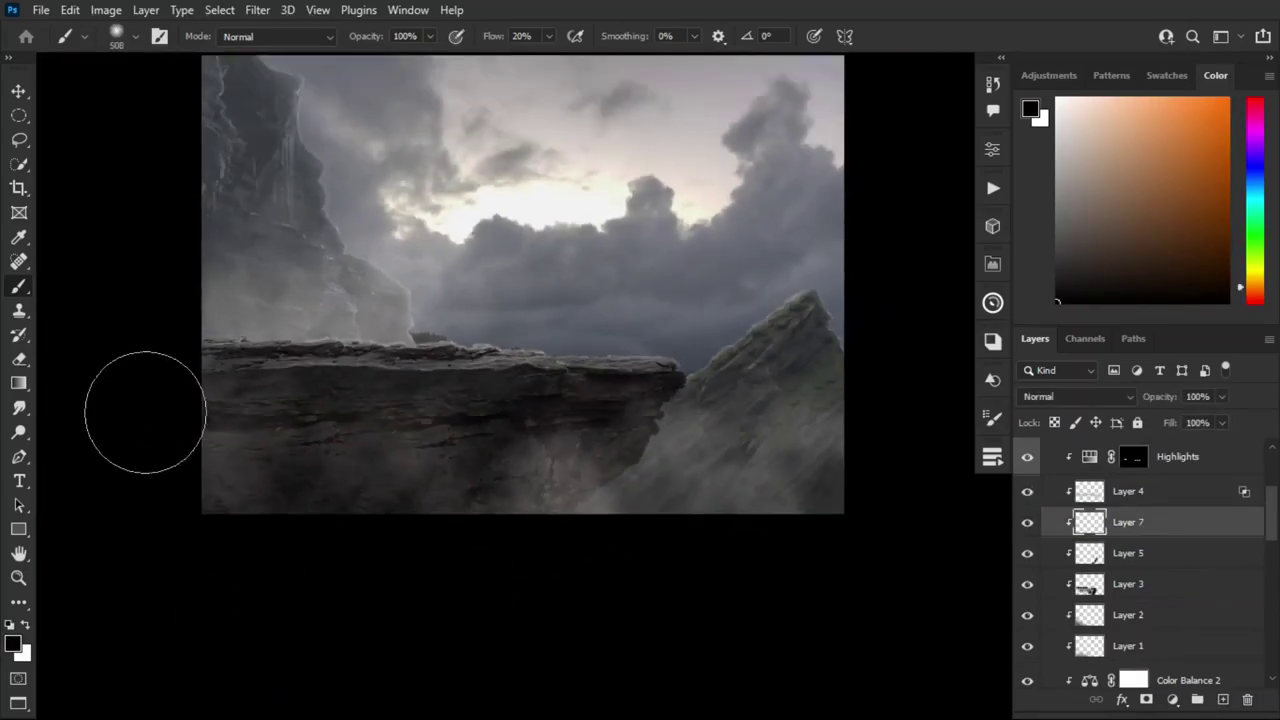
{"action": "left_click_drag", "start_coordinate": [1160, 396], "coordinate": [1107, 396]}
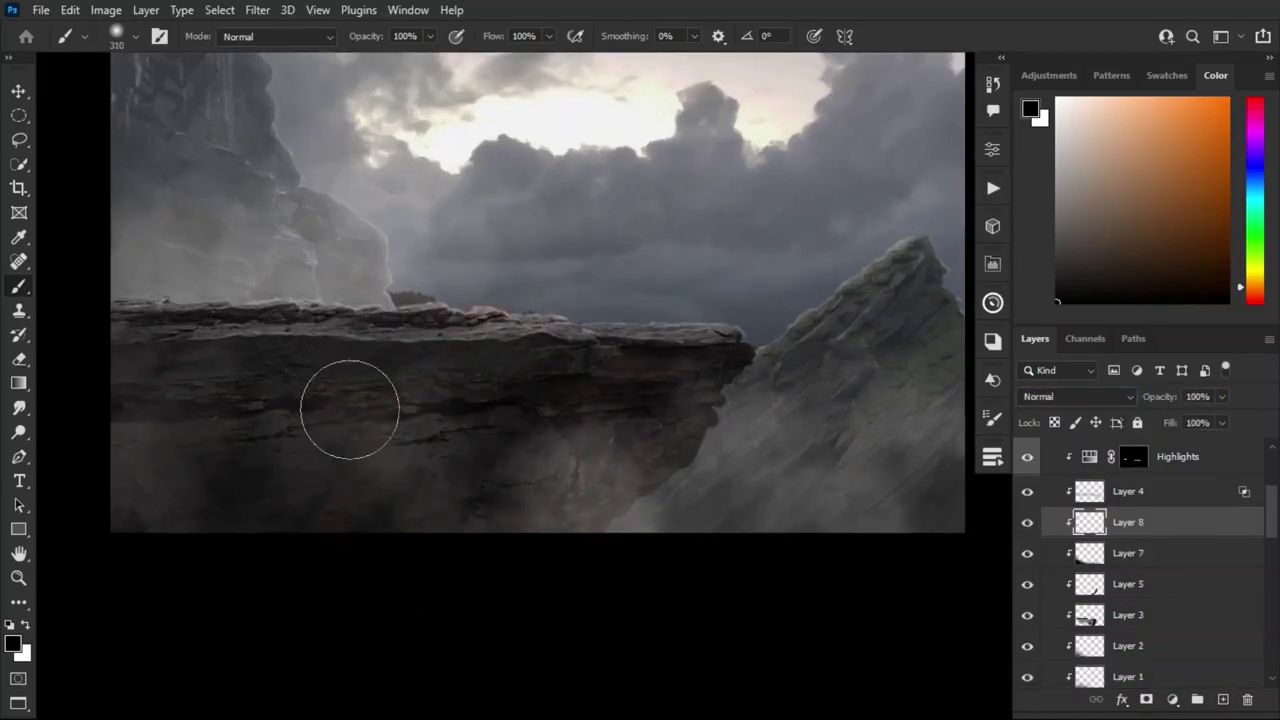
{"action": "left_click_drag", "start_coordinate": [346, 409], "coordinate": [650, 420]}
{"action": "left_click_drag", "start_coordinate": [1160, 396], "coordinate": [1160, 420]}
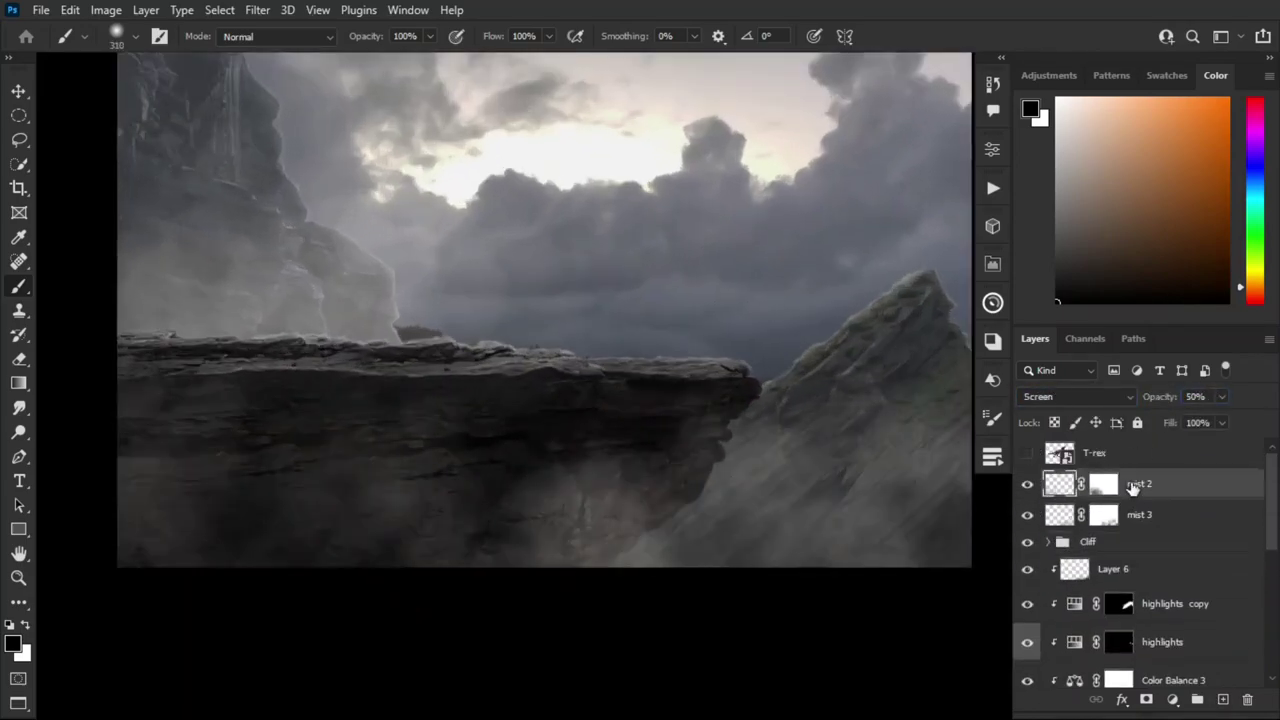
Step: Transform the mist 2 layer, shifting it down and to the right
{"action": "key", "text": "ctrl+t"}
{"action": "left_click_drag", "start_coordinate": [451, 407], "coordinate": [473, 500]}
{"action": "right_click", "coordinate": [536, 280]}
{"action": "key", "text": "Escape"}
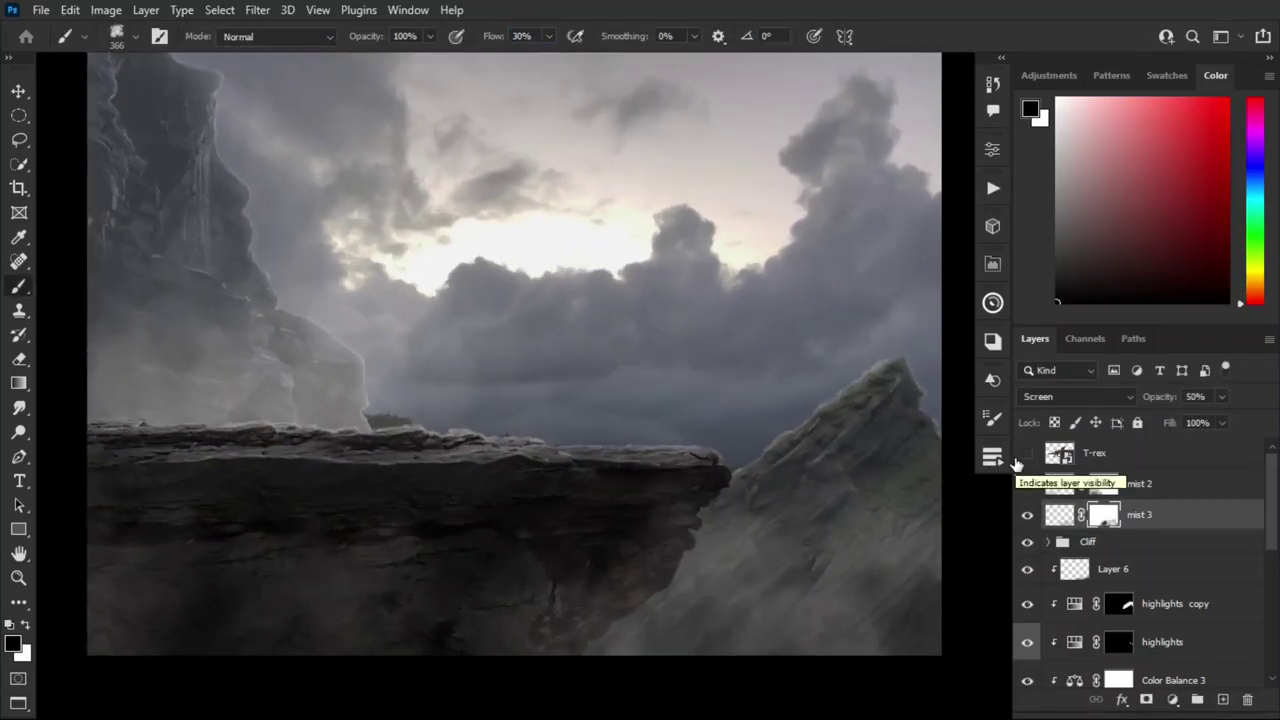
Step: Show the T-rex and clip a Levels adjustment lowering its output whites to 188
{"action": "left_click", "coordinate": [1027, 453]}
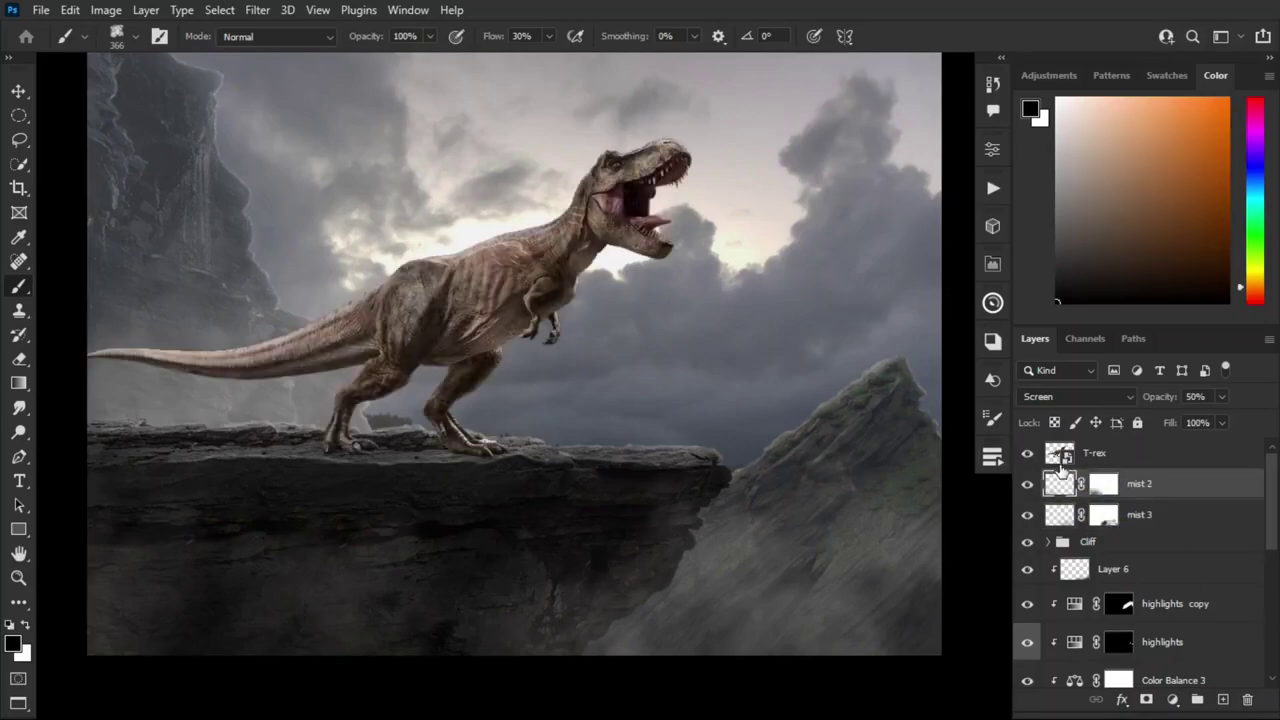
{"action": "left_click", "coordinate": [1172, 699]}
{"action": "left_click", "coordinate": [1160, 478]}
{"action": "left_click_drag", "start_coordinate": [948, 392], "coordinate": [895, 395]}
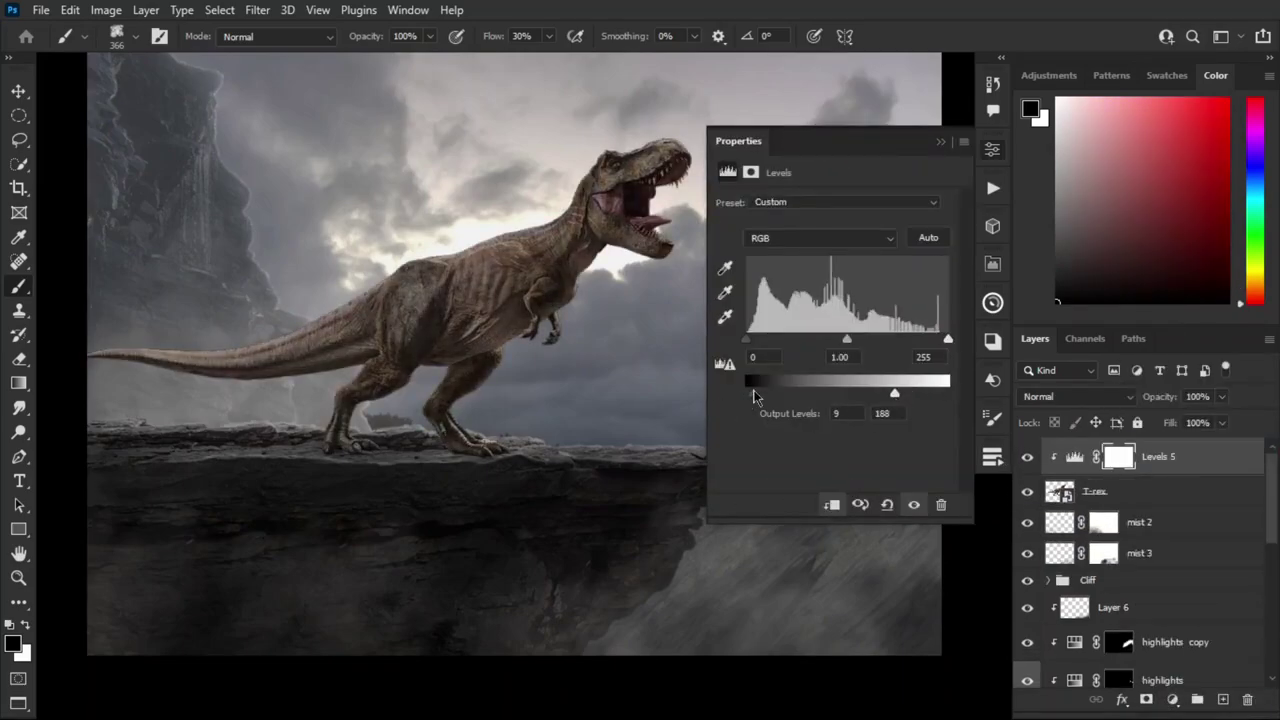
Step: Clip Hue/Saturation and Brightness/Contrast (brightness -22) adjustments to the T-rex
{"action": "left_click", "coordinate": [992, 148]}
{"action": "left_click", "coordinate": [800, 190]}
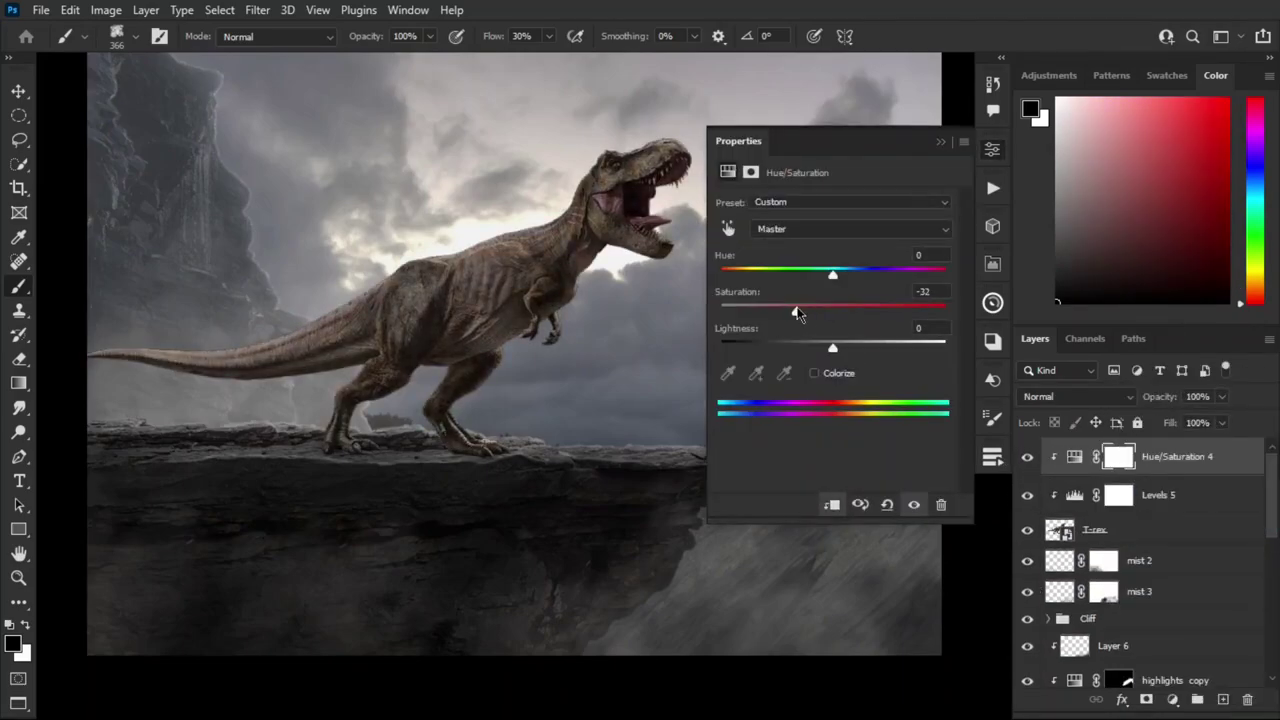
{"action": "left_click", "coordinate": [992, 148]}
{"action": "left_click", "coordinate": [1172, 699]}
{"action": "left_click", "coordinate": [1160, 423]}
{"action": "left_click_drag", "start_coordinate": [833, 256], "coordinate": [816, 256]}
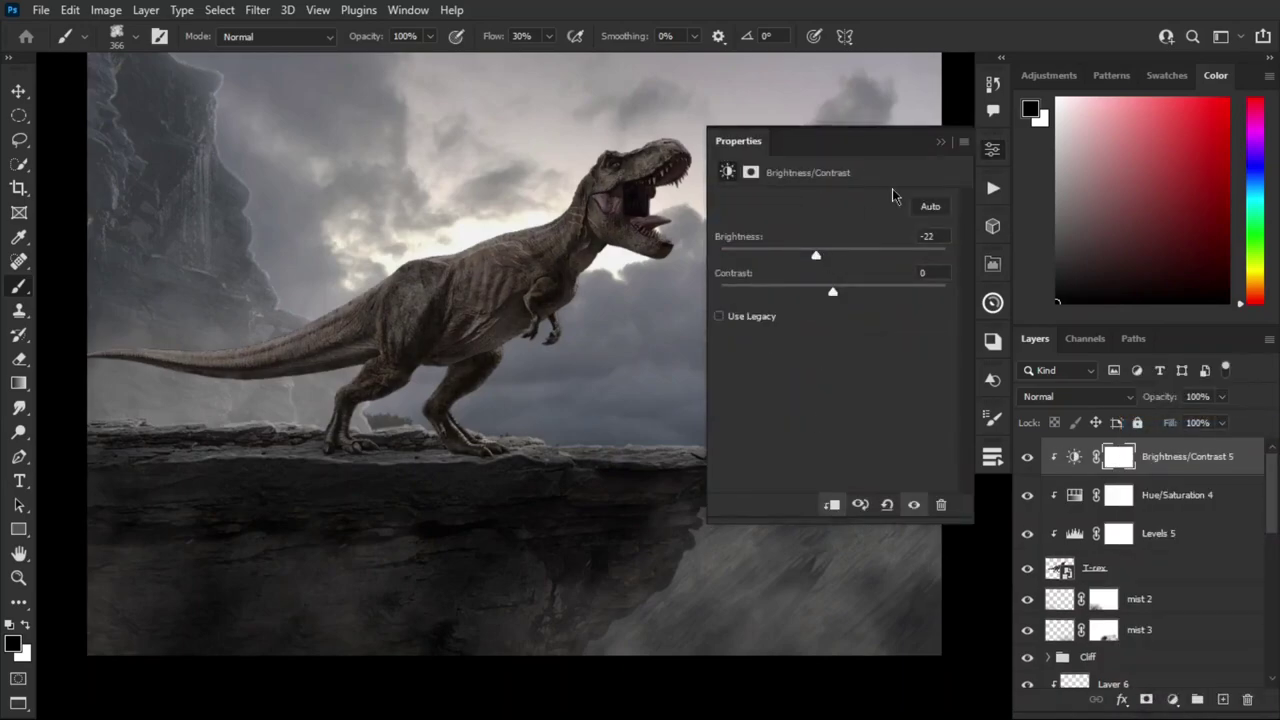
Step: Add a clipped Color Balance pushing the T-rex midtones slightly toward blue
{"action": "left_click", "coordinate": [992, 148]}
{"action": "left_click", "coordinate": [1172, 699]}
{"action": "left_click", "coordinate": [1173, 530]}
{"action": "left_click_drag", "start_coordinate": [808, 302], "coordinate": [812, 312]}
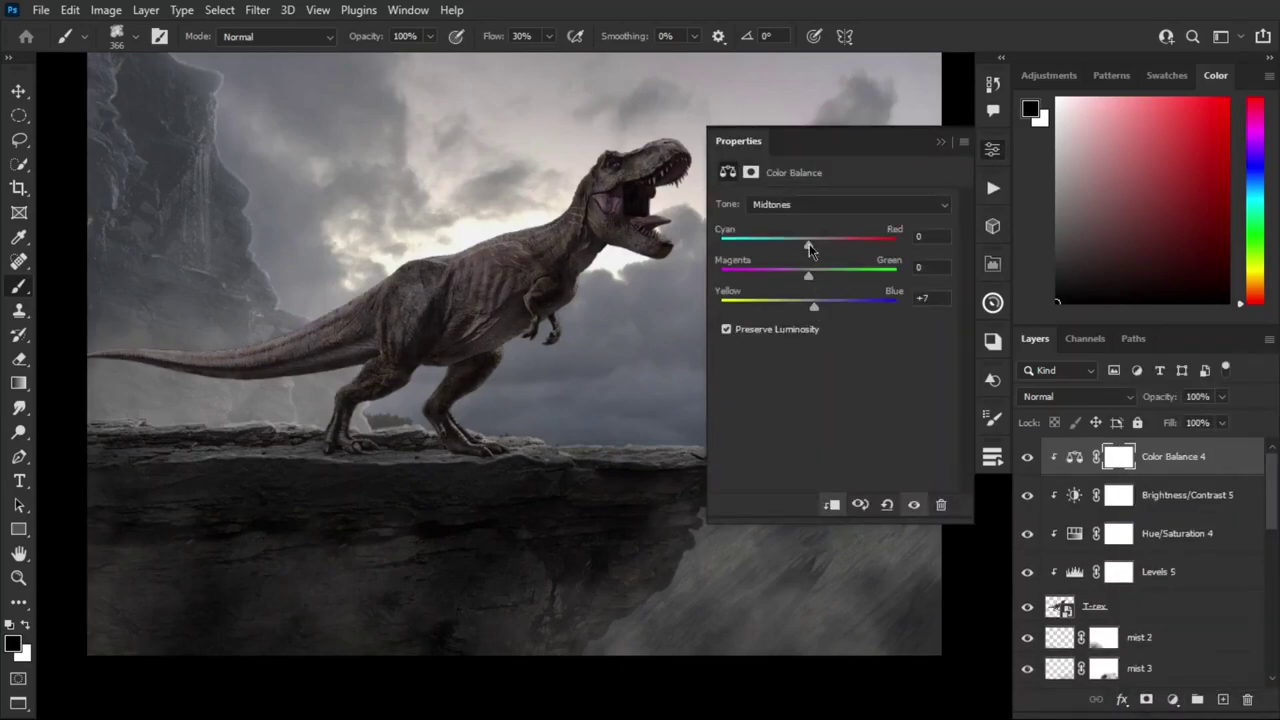
{"action": "left_click", "coordinate": [992, 148]}
Step: Paint white with a smaller brush on the Levels 5 mask from head to tail
{"action": "left_click", "coordinate": [1160, 571]}
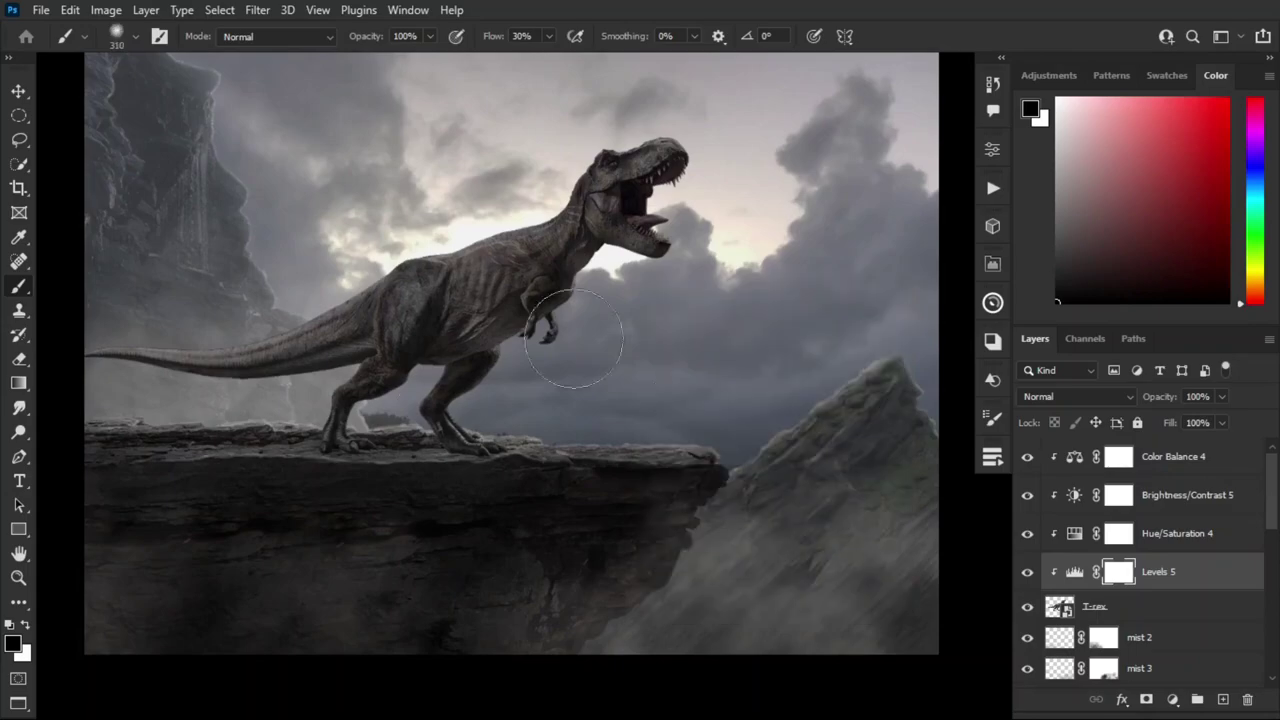
{"action": "key", "text": "bracketleft"}
{"action": "key", "text": "bracketleft"}
{"action": "scroll", "coordinate": [668, 207], "scroll_direction": "up", "scroll_amount": 3}
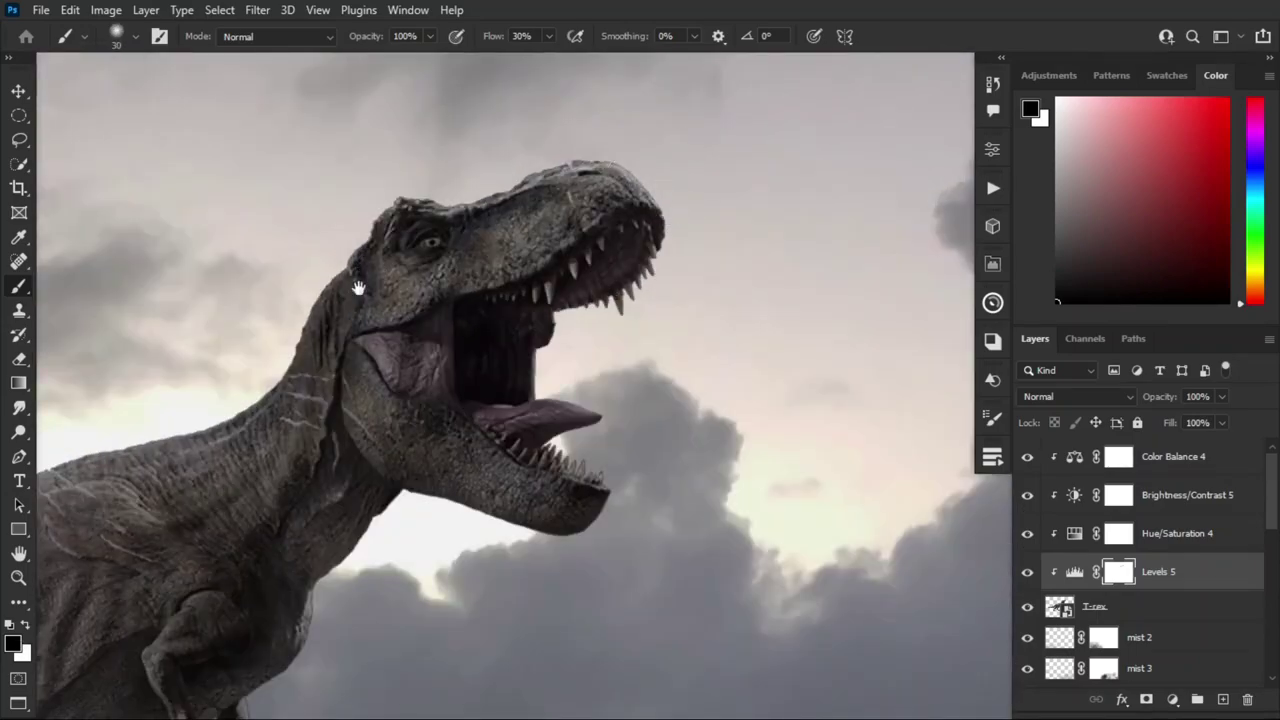
{"action": "left_click_drag", "start_coordinate": [358, 288], "coordinate": [512, 246]}
{"action": "scroll", "coordinate": [512, 246], "scroll_direction": "up", "scroll_amount": 2}
{"action": "left_click_drag", "start_coordinate": [331, 400], "coordinate": [430, 373]}
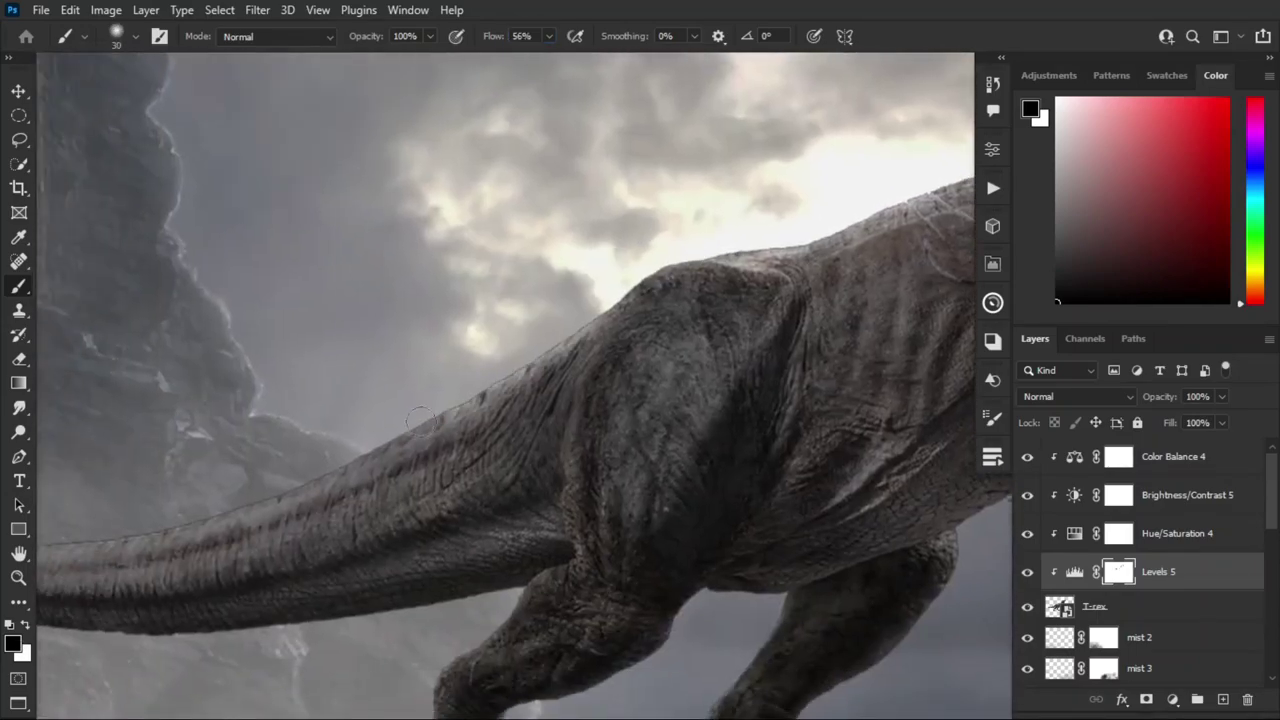
{"action": "scroll", "coordinate": [430, 373], "scroll_direction": "down", "scroll_amount": 3}
{"action": "scroll", "coordinate": [430, 373], "scroll_direction": "up", "scroll_amount": 3}
{"action": "key", "text": "x"}
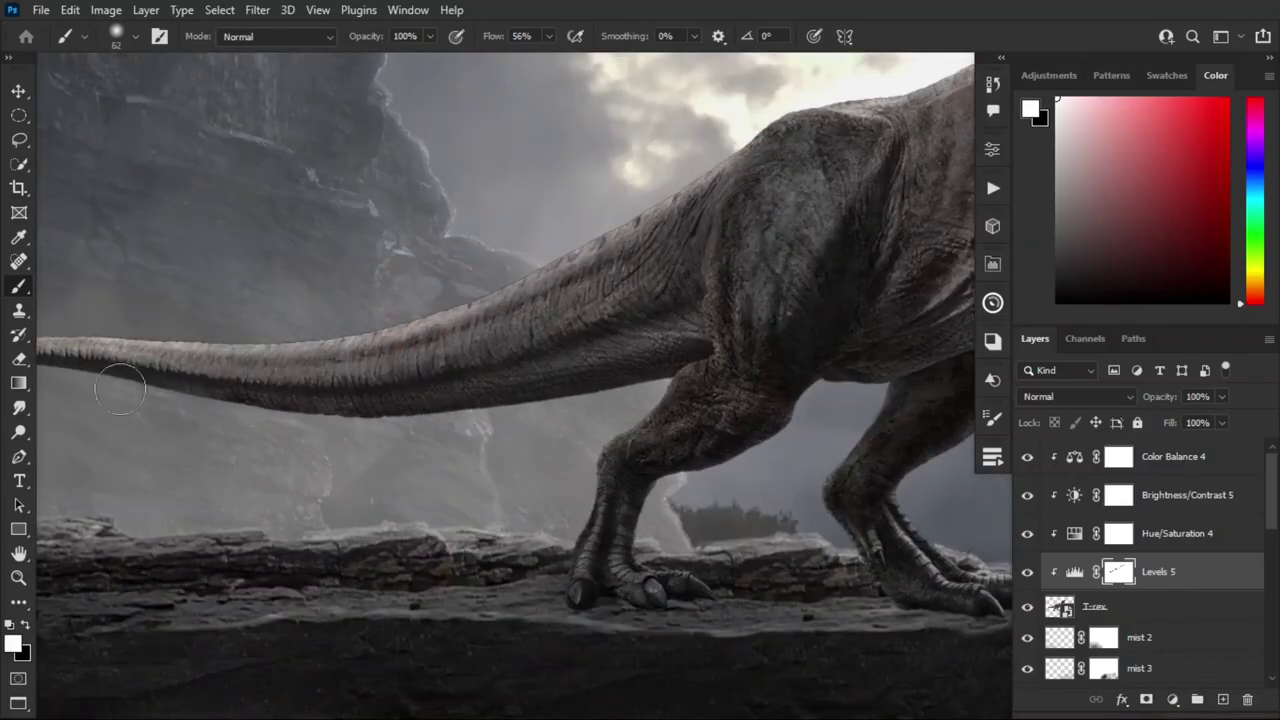
{"action": "scroll", "coordinate": [120, 390], "scroll_direction": "down", "scroll_amount": 3}
Step: Paint on the Brightness/Contrast 5 mask to refine where it applies
{"action": "left_click", "coordinate": [1175, 494]}
{"action": "scroll", "coordinate": [709, 263], "scroll_direction": "up", "scroll_amount": 3}
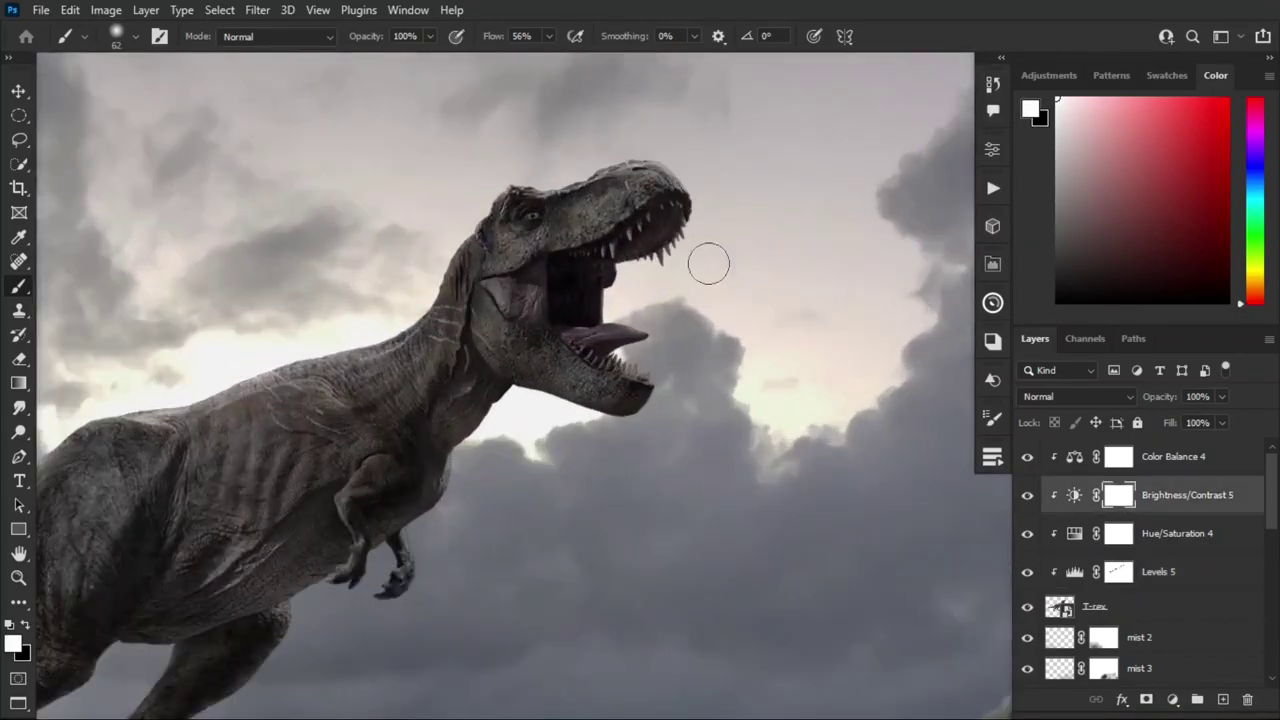
{"action": "scroll", "coordinate": [447, 556], "scroll_direction": "down", "scroll_amount": 3}
{"action": "scroll", "coordinate": [188, 456], "scroll_direction": "down", "scroll_amount": 3}
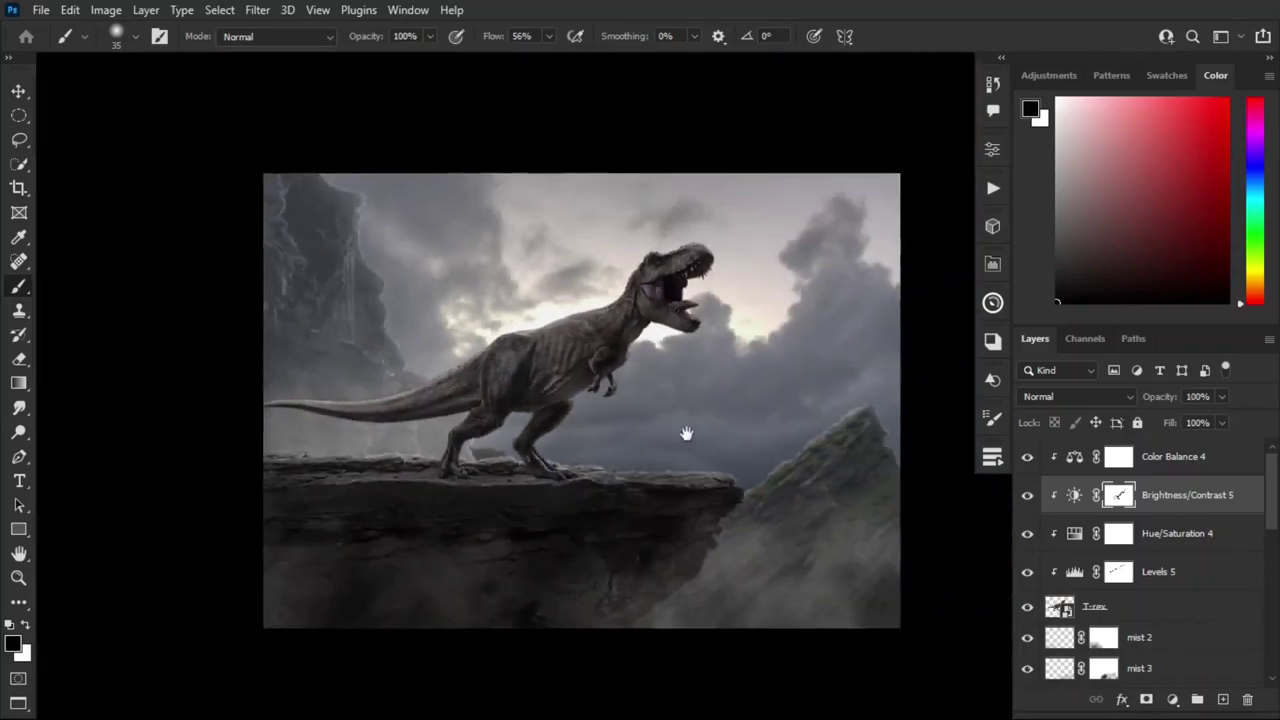
{"action": "left_click", "coordinate": [1170, 456]}
Step: Paint a dark neck shadow on clipped Layer 9 and set it to 30% opacity
{"action": "key", "text": "ctrl+shift+n"}
{"action": "scroll", "coordinate": [657, 158], "scroll_direction": "up", "scroll_amount": 3}
{"action": "scroll", "coordinate": [657, 158], "scroll_direction": "up", "scroll_amount": 2}
{"action": "left_click_drag", "start_coordinate": [550, 160], "coordinate": [500, 410]}
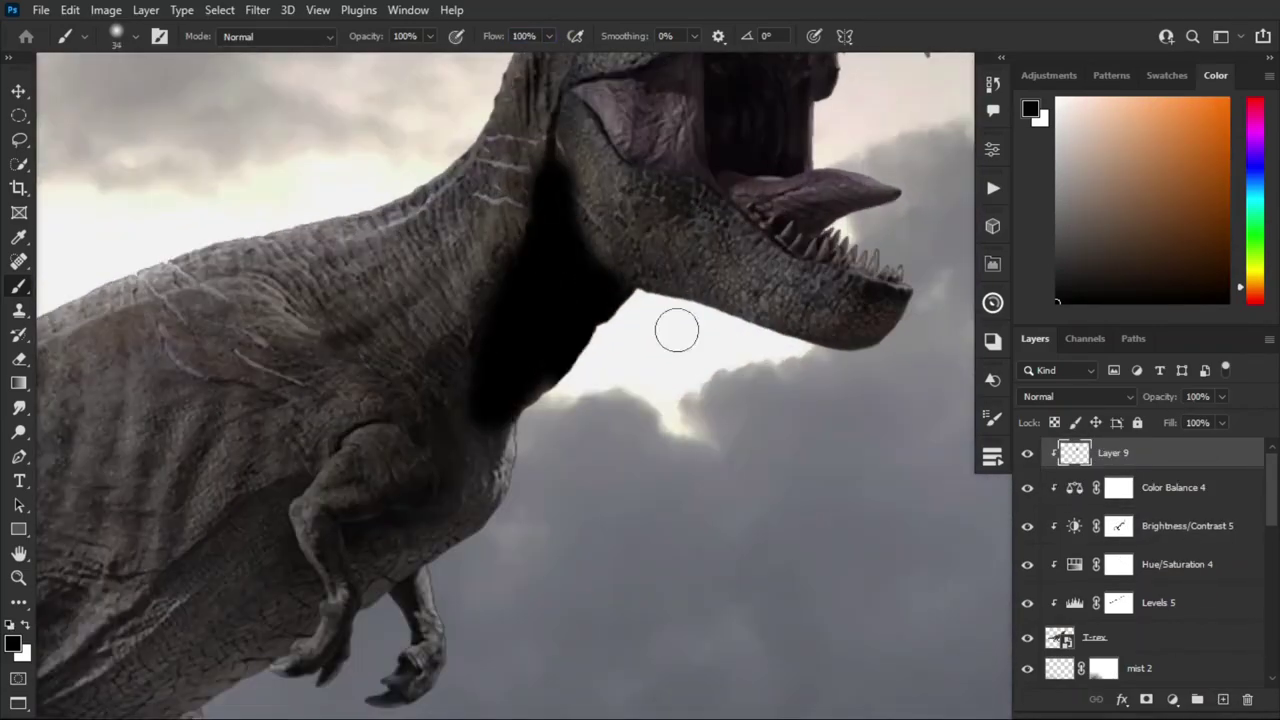
{"action": "type", "text": "30"}
{"action": "key", "text": "Return"}
Step: Add more soft black shading strokes over the T-rex on Layer 9
{"action": "scroll", "coordinate": [500, 380], "scroll_direction": "down", "scroll_amount": 3}
{"action": "scroll", "coordinate": [506, 380], "scroll_direction": "up", "scroll_amount": 3}
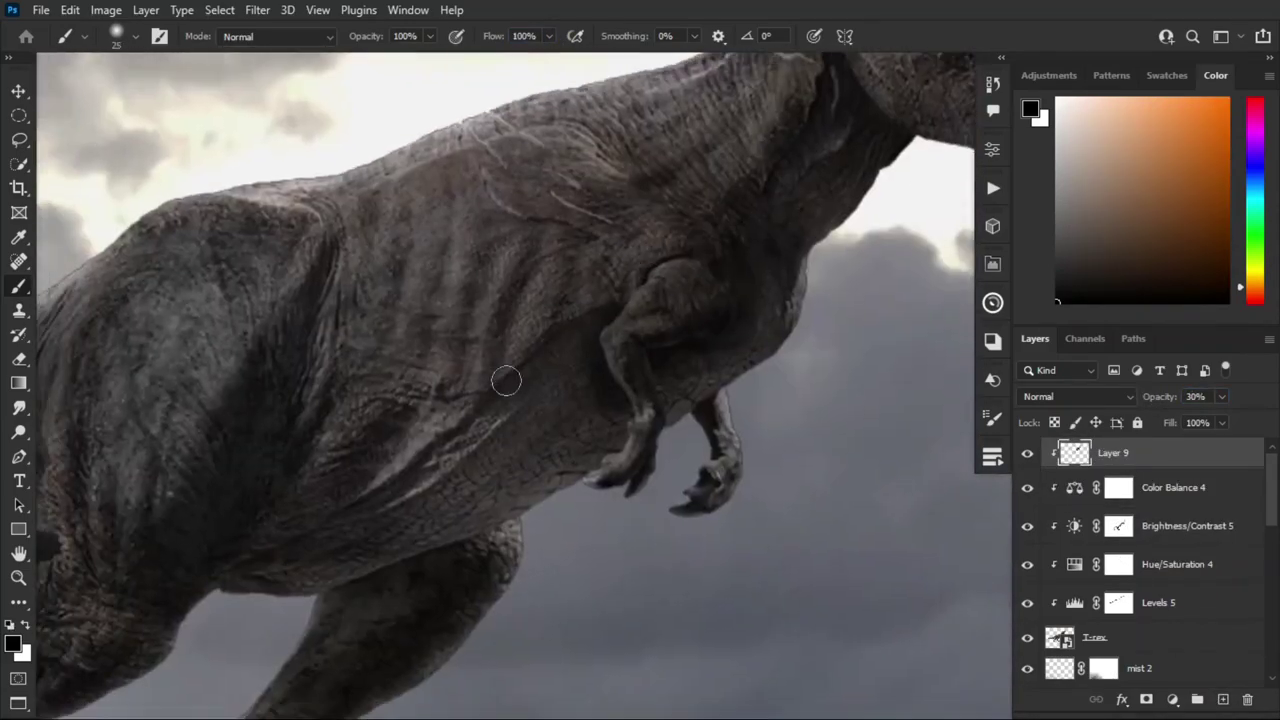
{"action": "scroll", "coordinate": [428, 493], "scroll_direction": "down", "scroll_amount": 3}
{"action": "scroll", "coordinate": [560, 72], "scroll_direction": "up", "scroll_amount": 2}
{"action": "left_click_drag", "start_coordinate": [560, 72], "coordinate": [703, 303]}
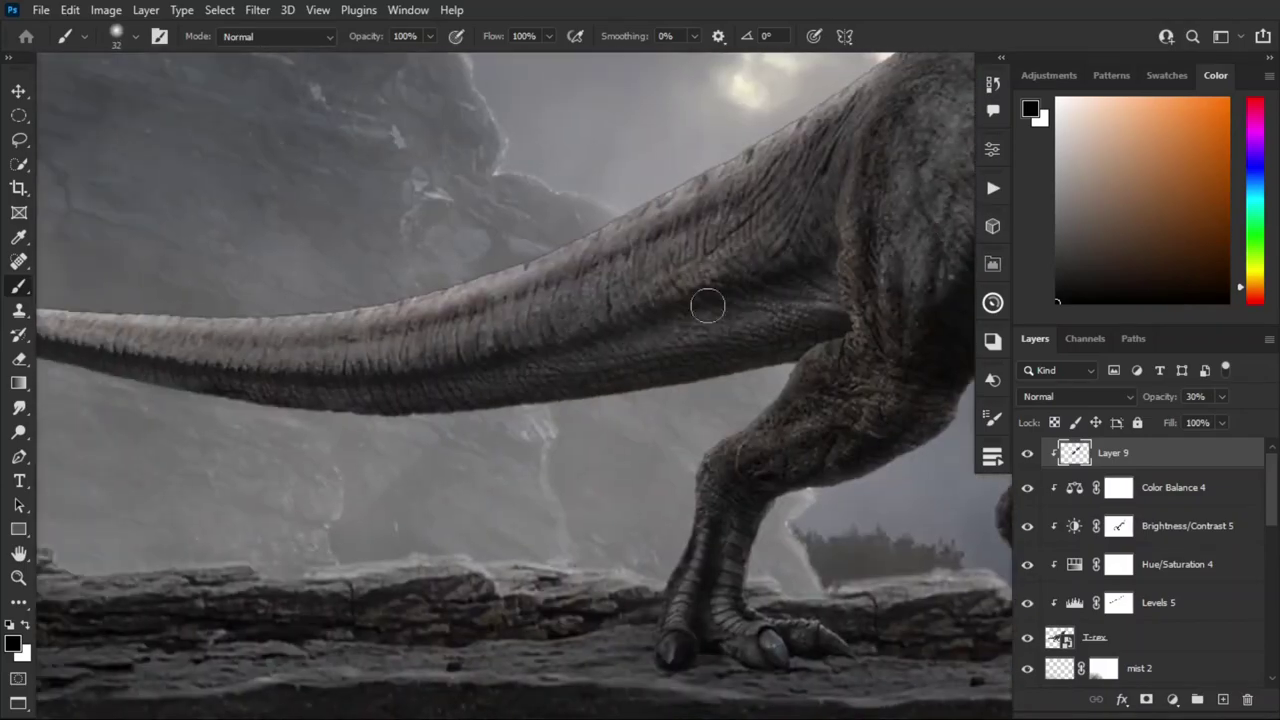
{"action": "scroll", "coordinate": [746, 285], "scroll_direction": "up", "scroll_amount": 2}
{"action": "scroll", "coordinate": [746, 285], "scroll_direction": "down", "scroll_amount": 3}
{"action": "scroll", "coordinate": [571, 297], "scroll_direction": "down", "scroll_amount": 2}
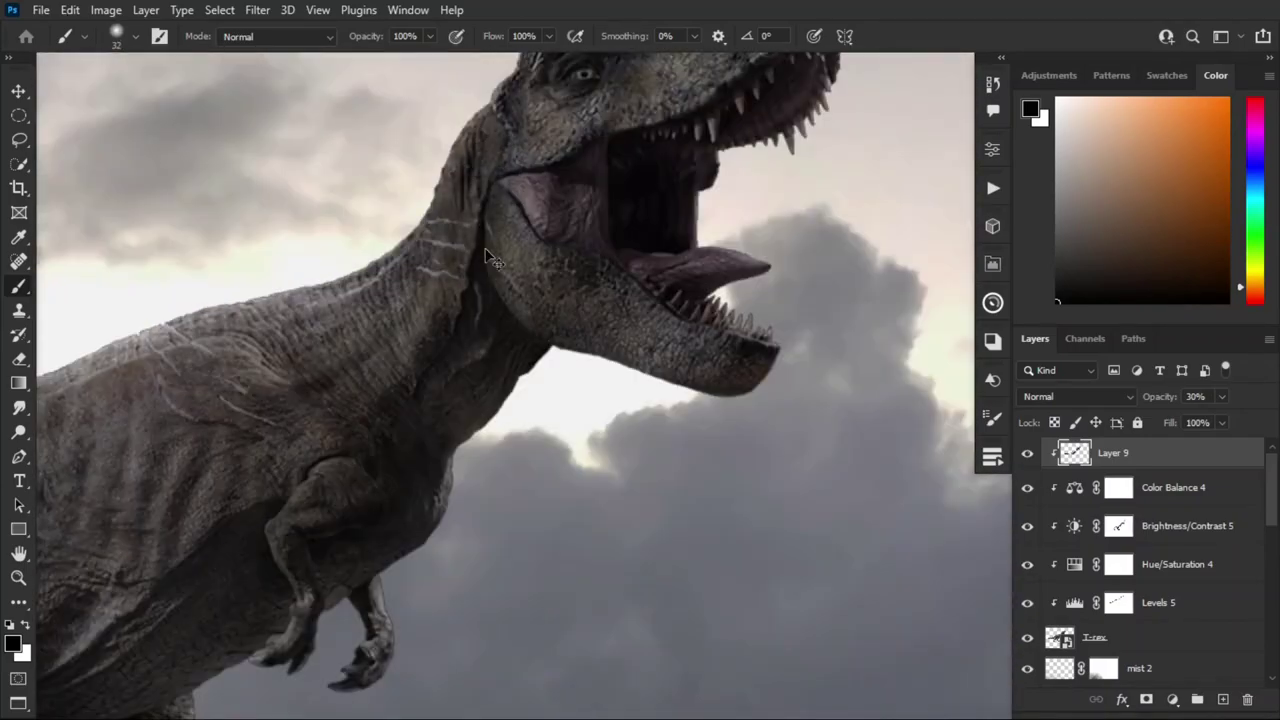
{"action": "scroll", "coordinate": [389, 380], "scroll_direction": "down", "scroll_amount": 1}
{"action": "scroll", "coordinate": [389, 380], "scroll_direction": "up", "scroll_amount": 1}
{"action": "scroll", "coordinate": [403, 369], "scroll_direction": "down", "scroll_amount": 3}
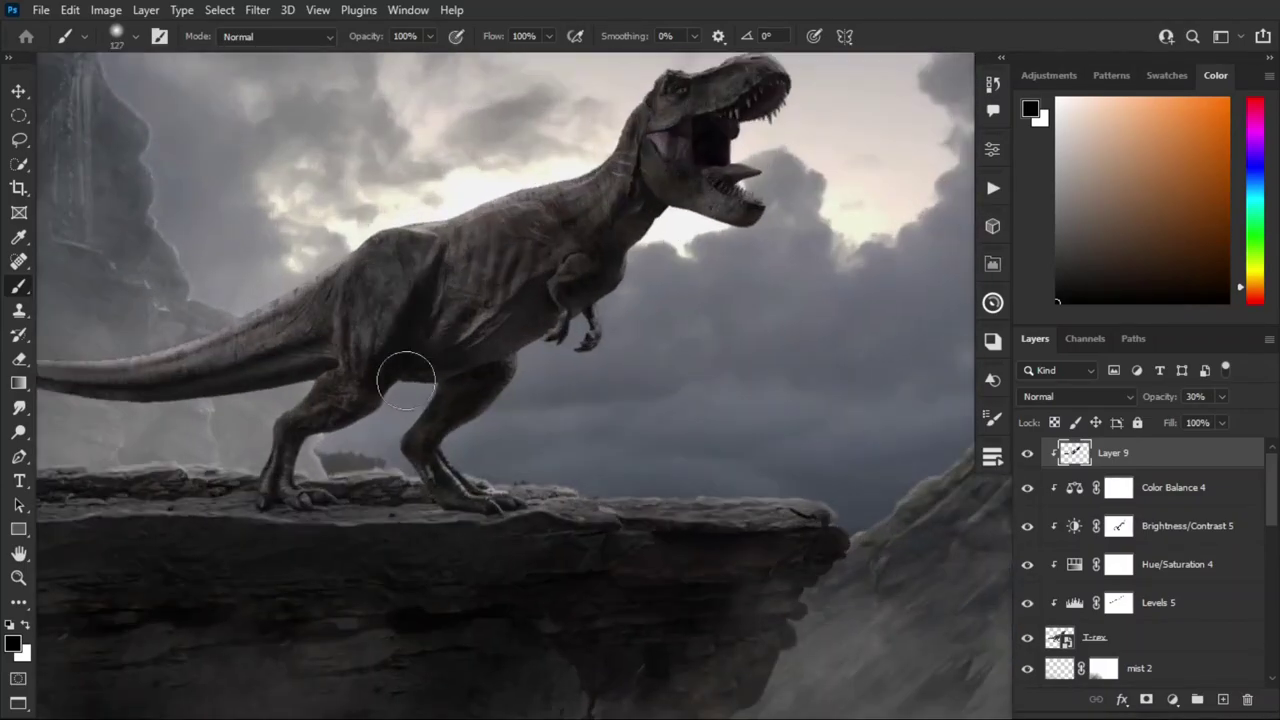
{"action": "scroll", "coordinate": [403, 369], "scroll_direction": "down", "scroll_amount": 1}
Step: Add Layer 10 clipped to Layer 9 for further shading at 20%
{"action": "key", "text": "ctrl+shift+alt+n"}
{"action": "key", "text": "ctrl+alt+g"}
{"action": "scroll", "coordinate": [372, 410], "scroll_direction": "up", "scroll_amount": 5}
{"action": "scroll", "coordinate": [526, 380], "scroll_direction": "down", "scroll_amount": 3}
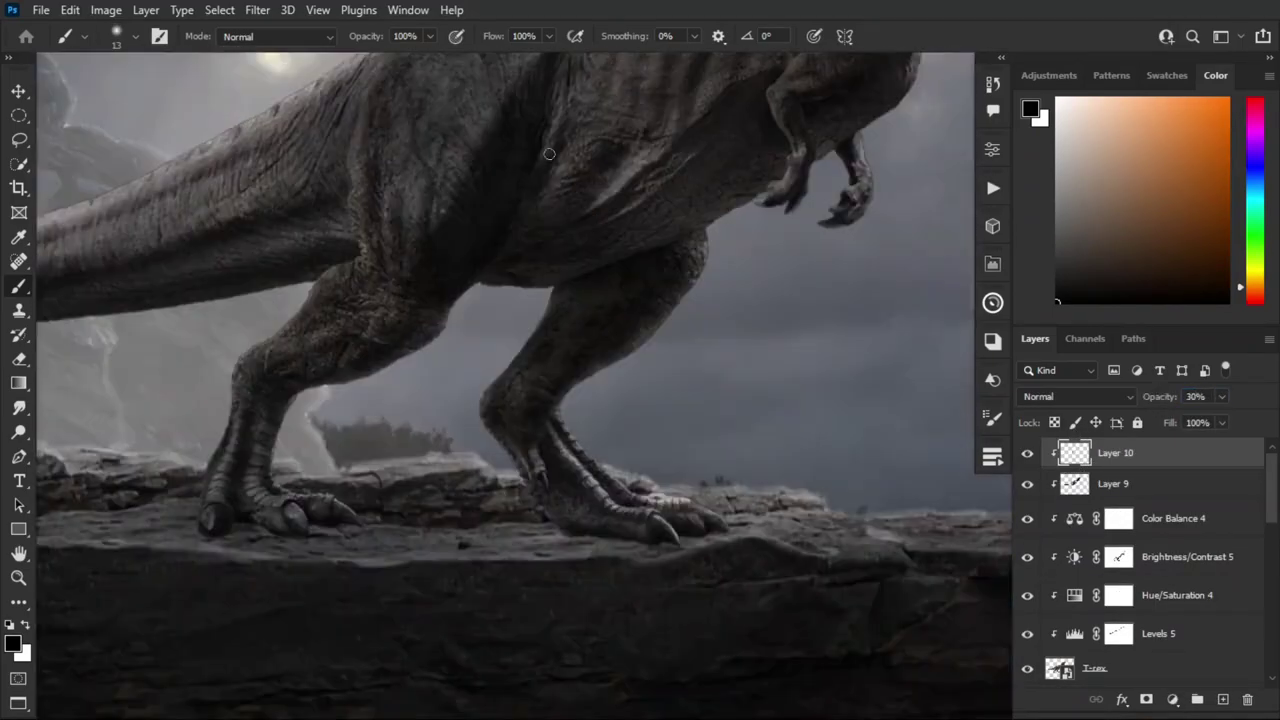
{"action": "scroll", "coordinate": [526, 380], "scroll_direction": "up", "scroll_amount": 3}
{"action": "type", "text": "20"}
{"action": "key", "text": "Return"}
{"action": "scroll", "coordinate": [633, 370], "scroll_direction": "down", "scroll_amount": 3}
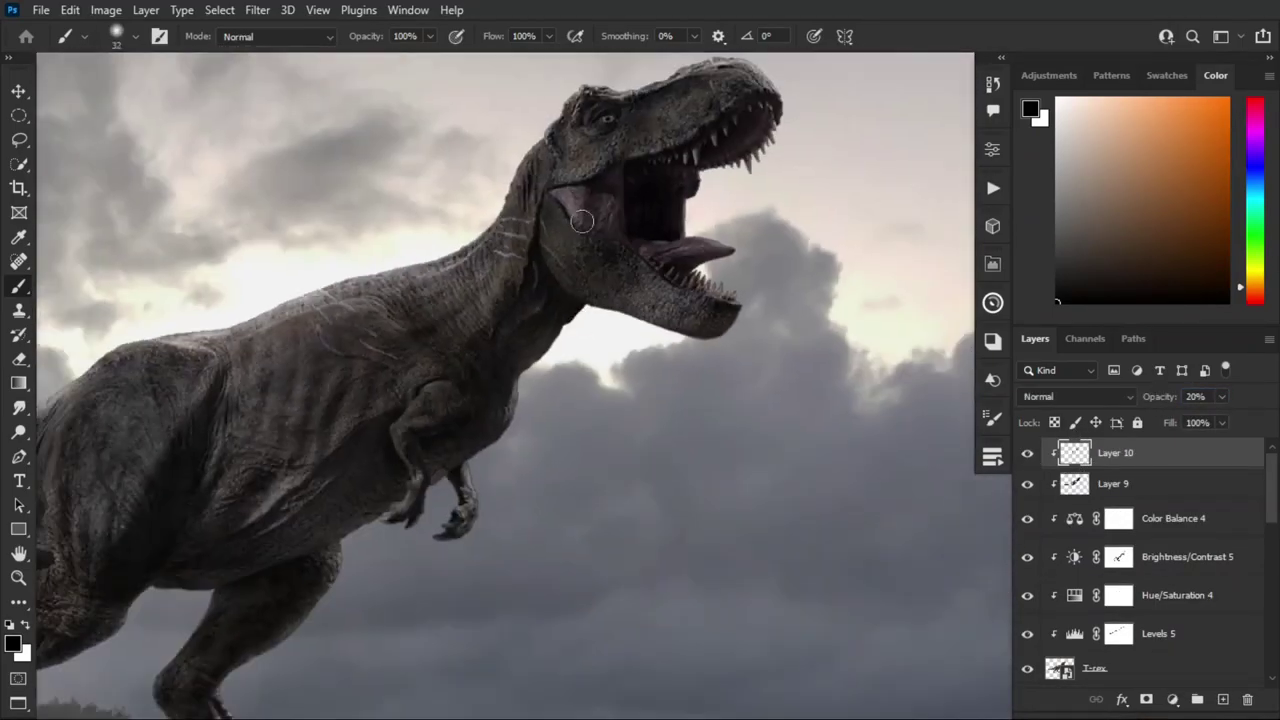
{"action": "scroll", "coordinate": [297, 331], "scroll_direction": "up", "scroll_amount": 3}
{"action": "scroll", "coordinate": [305, 298], "scroll_direction": "down", "scroll_amount": 3}
{"action": "scroll", "coordinate": [305, 298], "scroll_direction": "up", "scroll_amount": 2}
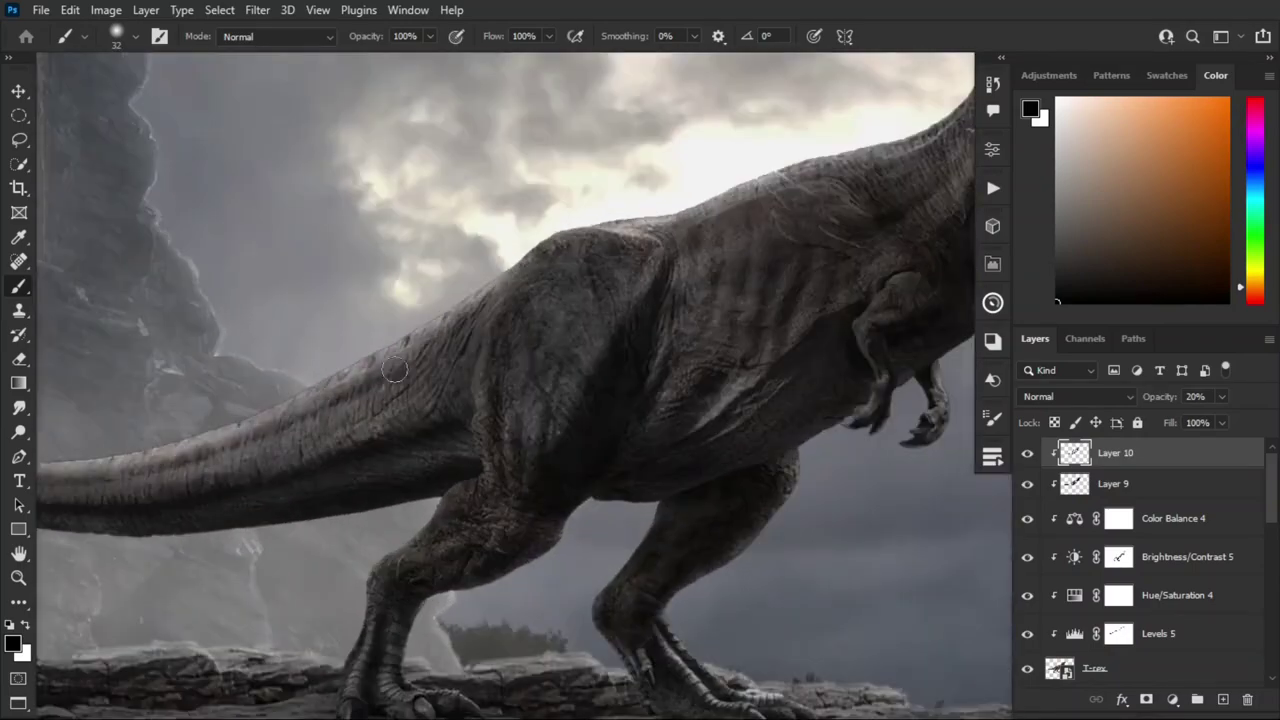
{"action": "scroll", "coordinate": [189, 466], "scroll_direction": "up", "scroll_amount": 2}
{"action": "scroll", "coordinate": [629, 435], "scroll_direction": "down", "scroll_amount": 5}
Step: Add a Hue/Saturation layer named highlights with an inverted black mask, painting in white
{"action": "left_click", "coordinate": [1172, 699]}
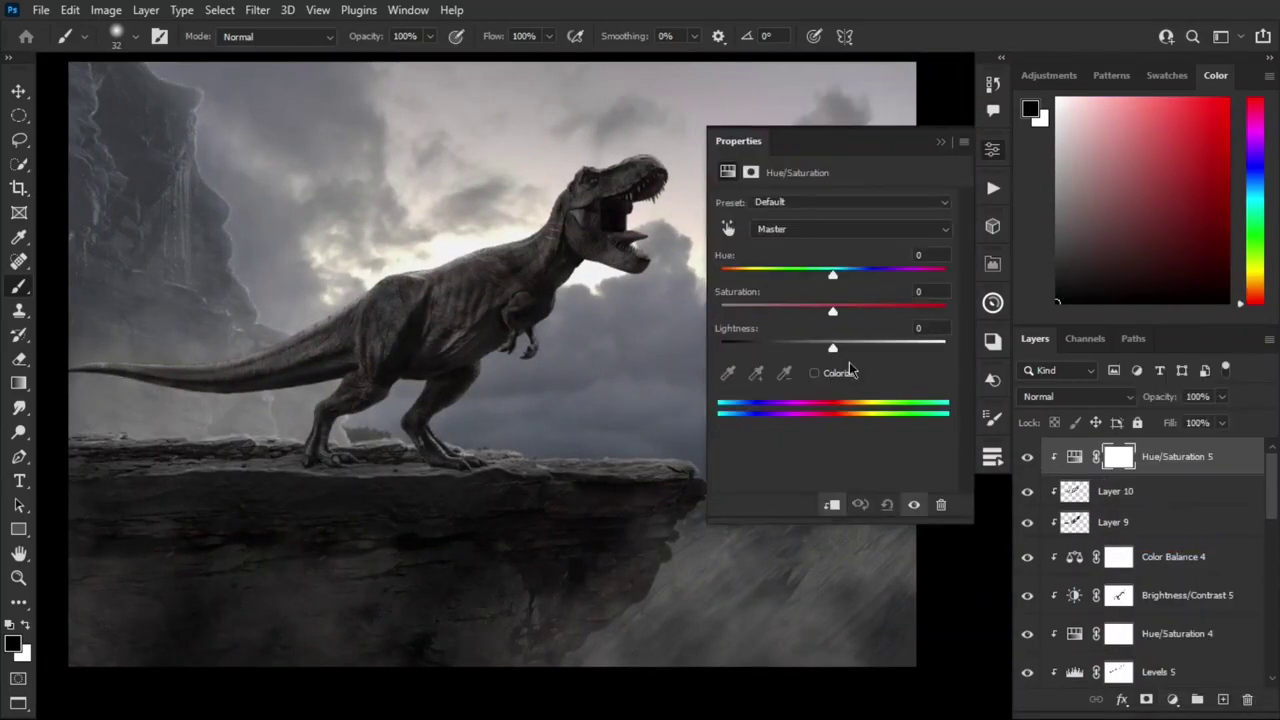
{"action": "double_click", "coordinate": [1158, 456]}
{"action": "type", "text": "highlights"}
{"action": "left_click", "coordinate": [1090, 432]}
{"action": "key", "text": "ctrl+i"}
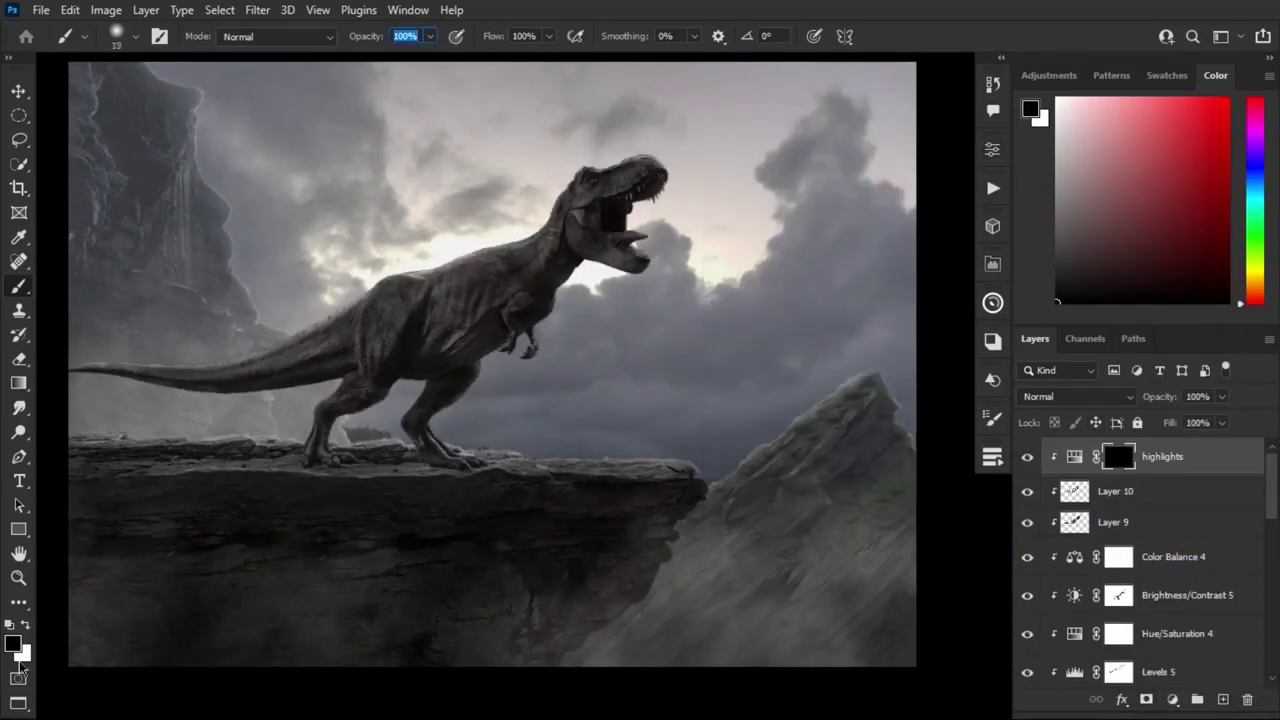
{"action": "key", "text": "x"}
Step: Paint thin white rim lights along the T-rex's jaw, neck, body, legs and toes
{"action": "scroll", "coordinate": [600, 205], "scroll_direction": "up", "scroll_amount": 3}
{"action": "scroll", "coordinate": [306, 196], "scroll_direction": "up", "scroll_amount": 1}
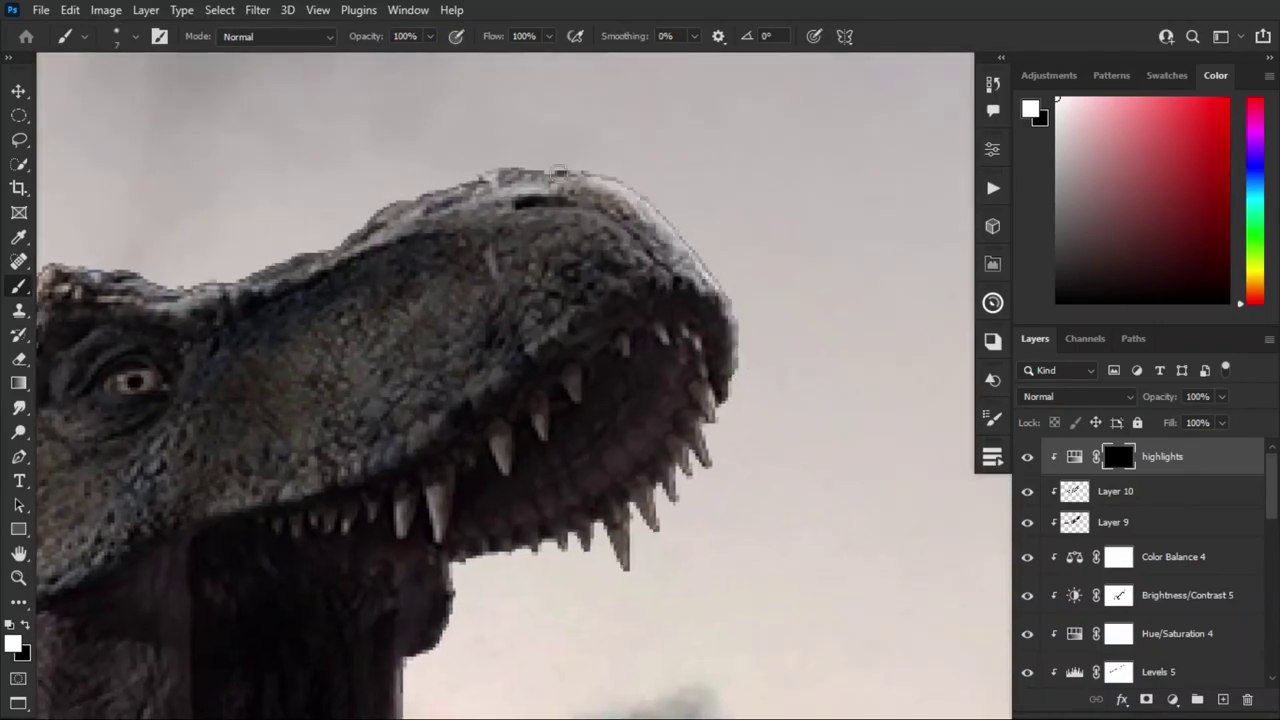
{"action": "scroll", "coordinate": [115, 267], "scroll_direction": "left", "scroll_amount": 5}
{"action": "scroll", "coordinate": [478, 369], "scroll_direction": "down", "scroll_amount": 5}
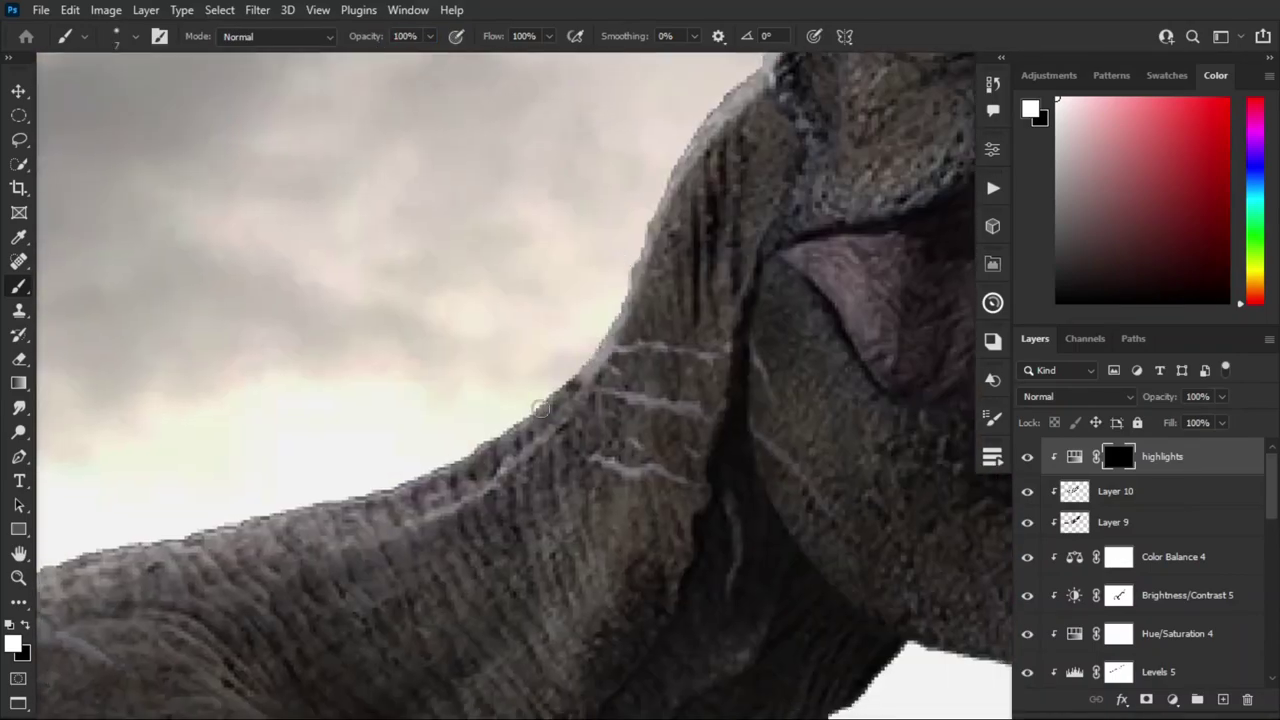
{"action": "scroll", "coordinate": [500, 330], "scroll_direction": "down", "scroll_amount": 1}
{"action": "scroll", "coordinate": [550, 320], "scroll_direction": "left", "scroll_amount": 1}
{"action": "scroll", "coordinate": [600, 320], "scroll_direction": "left", "scroll_amount": 1}
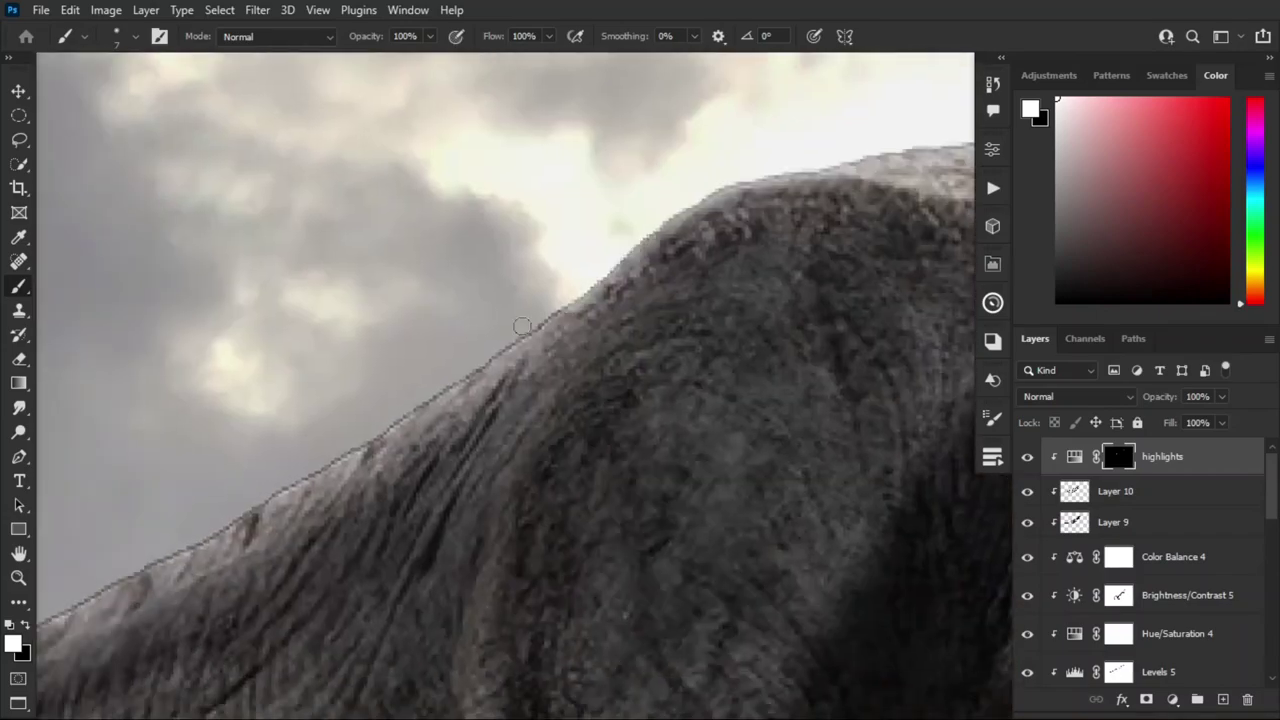
{"action": "scroll", "coordinate": [662, 325], "scroll_direction": "up", "scroll_amount": 1}
{"action": "scroll", "coordinate": [288, 527], "scroll_direction": "down", "scroll_amount": 5}
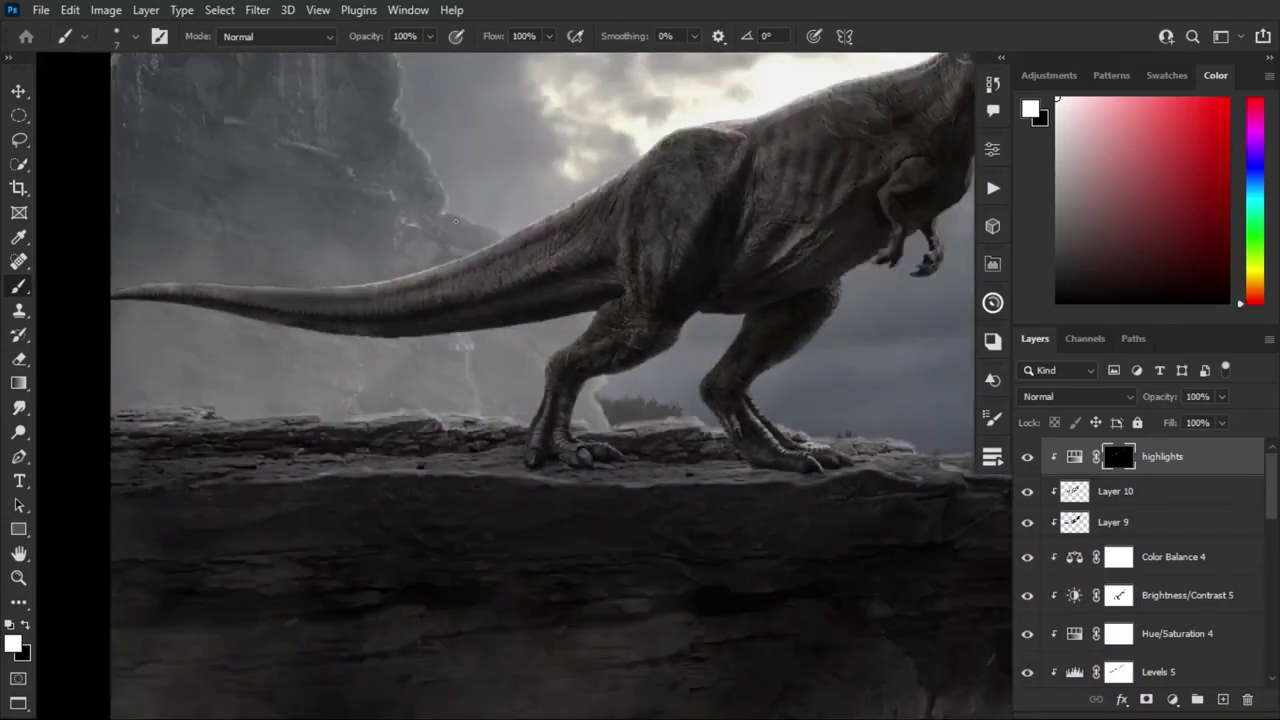
{"action": "scroll", "coordinate": [367, 262], "scroll_direction": "up", "scroll_amount": 5}
{"action": "scroll", "coordinate": [273, 453], "scroll_direction": "down", "scroll_amount": 5}
{"action": "scroll", "coordinate": [383, 366], "scroll_direction": "left", "scroll_amount": 1}
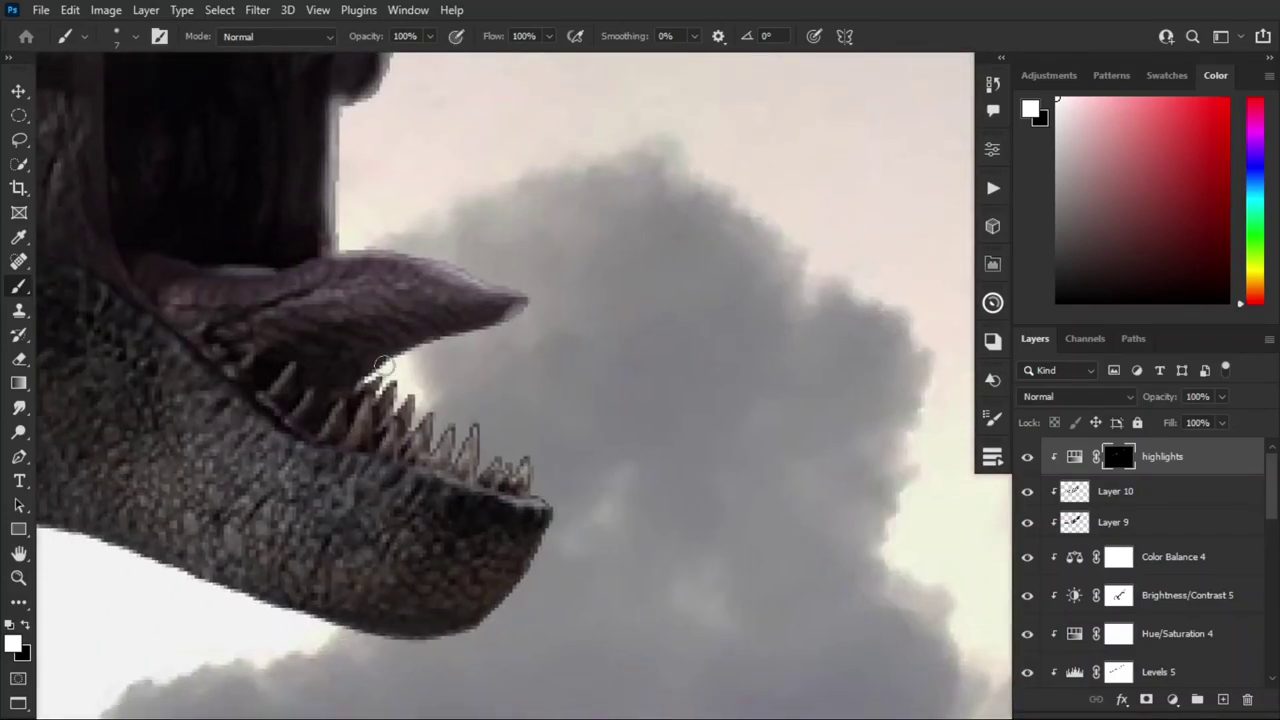
{"action": "scroll", "coordinate": [492, 550], "scroll_direction": "down", "scroll_amount": 2}
{"action": "scroll", "coordinate": [634, 423], "scroll_direction": "up", "scroll_amount": 2}
{"action": "scroll", "coordinate": [591, 286], "scroll_direction": "up", "scroll_amount": 2}
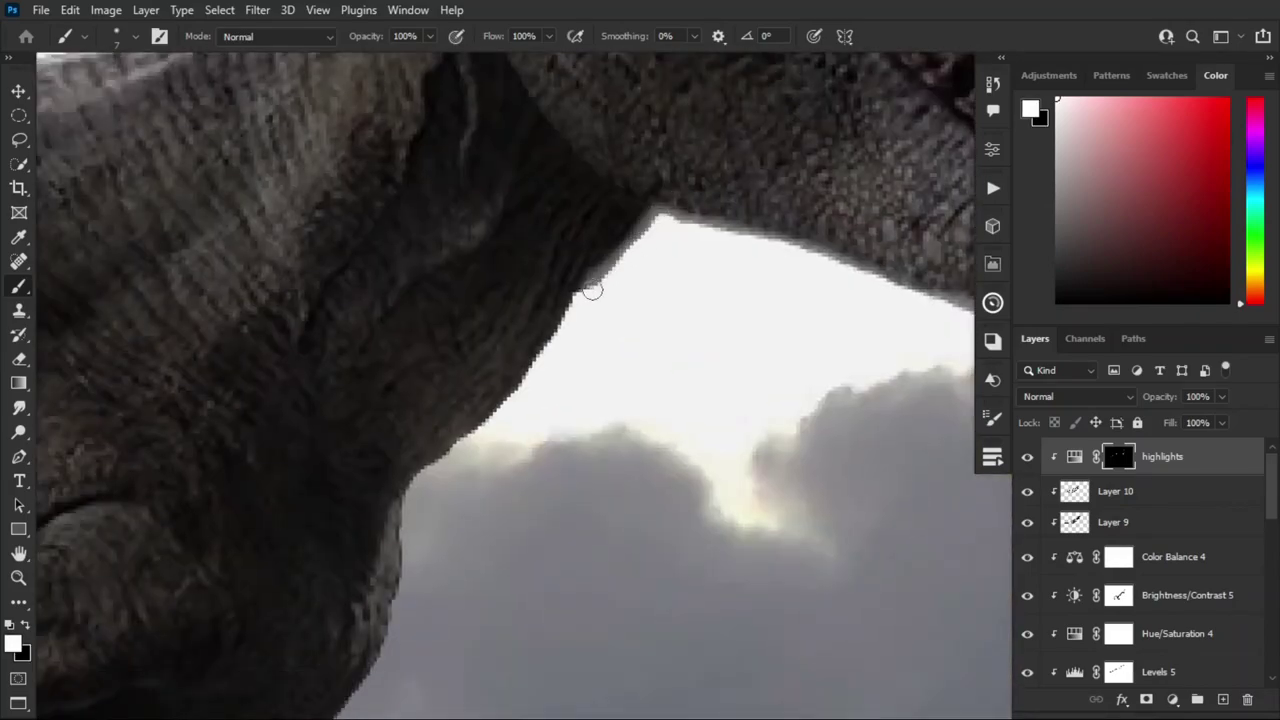
{"action": "scroll", "coordinate": [525, 249], "scroll_direction": "up", "scroll_amount": 2}
{"action": "scroll", "coordinate": [525, 249], "scroll_direction": "down", "scroll_amount": 3}
{"action": "scroll", "coordinate": [529, 162], "scroll_direction": "up", "scroll_amount": 2}
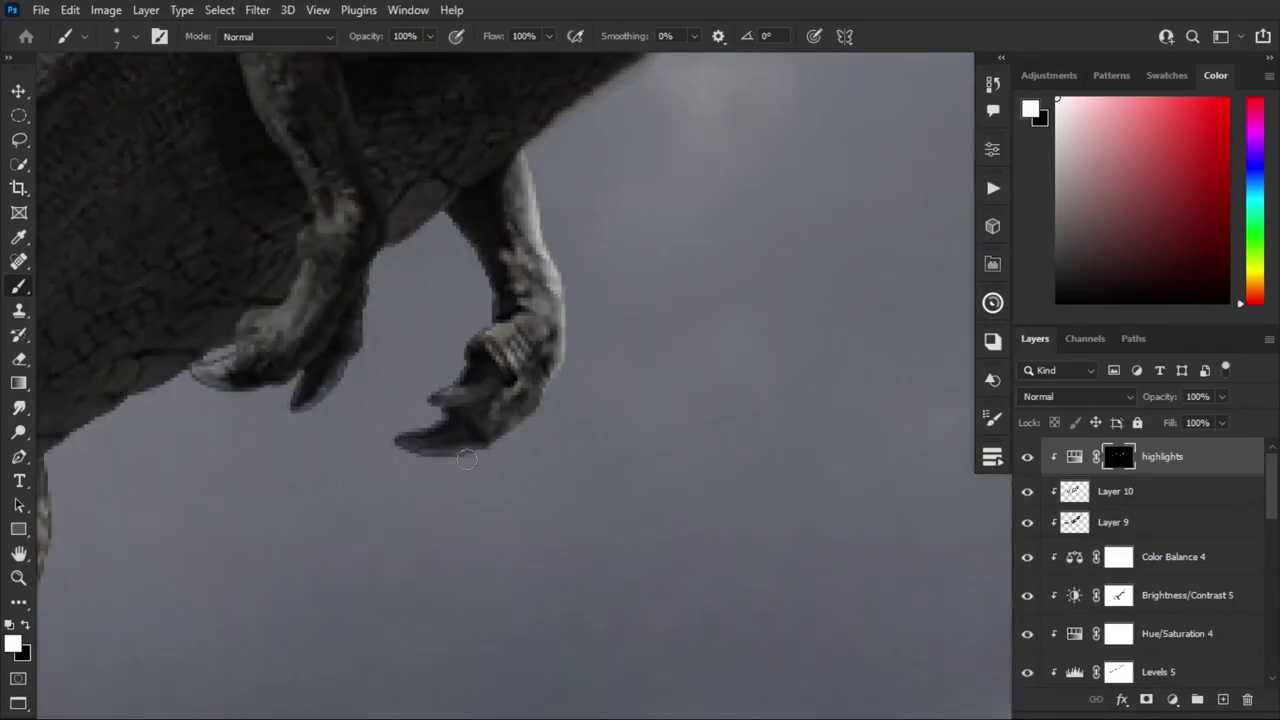
{"action": "scroll", "coordinate": [483, 283], "scroll_direction": "down", "scroll_amount": 2}
{"action": "scroll", "coordinate": [650, 200], "scroll_direction": "up", "scroll_amount": 3}
{"action": "scroll", "coordinate": [781, 126], "scroll_direction": "up", "scroll_amount": 1}
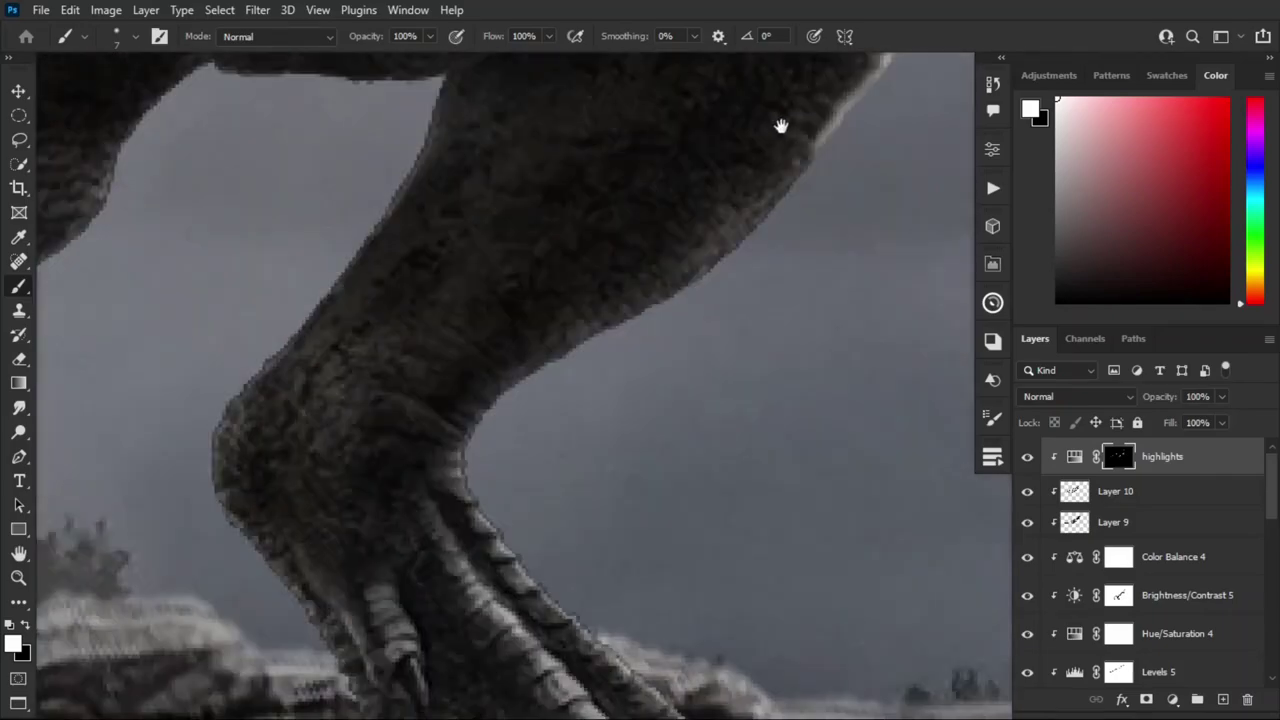
{"action": "scroll", "coordinate": [545, 582], "scroll_direction": "down", "scroll_amount": 3}
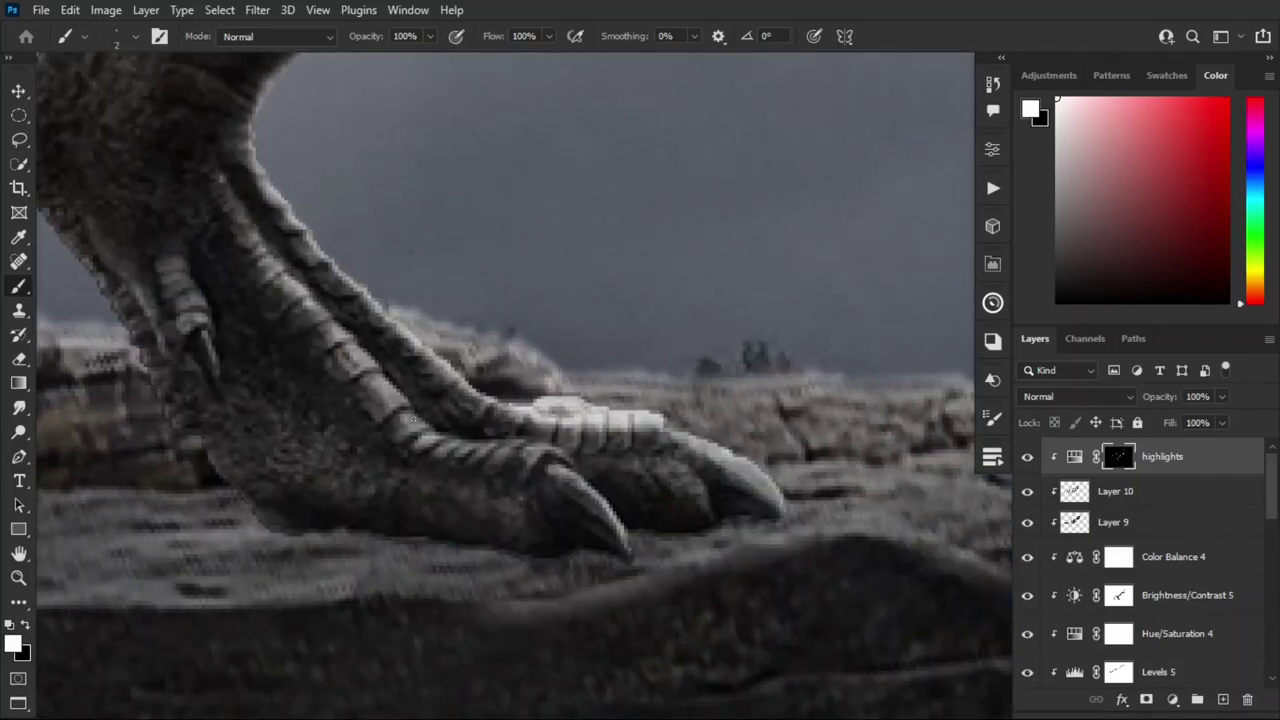
{"action": "scroll", "coordinate": [601, 249], "scroll_direction": "up", "scroll_amount": 2}
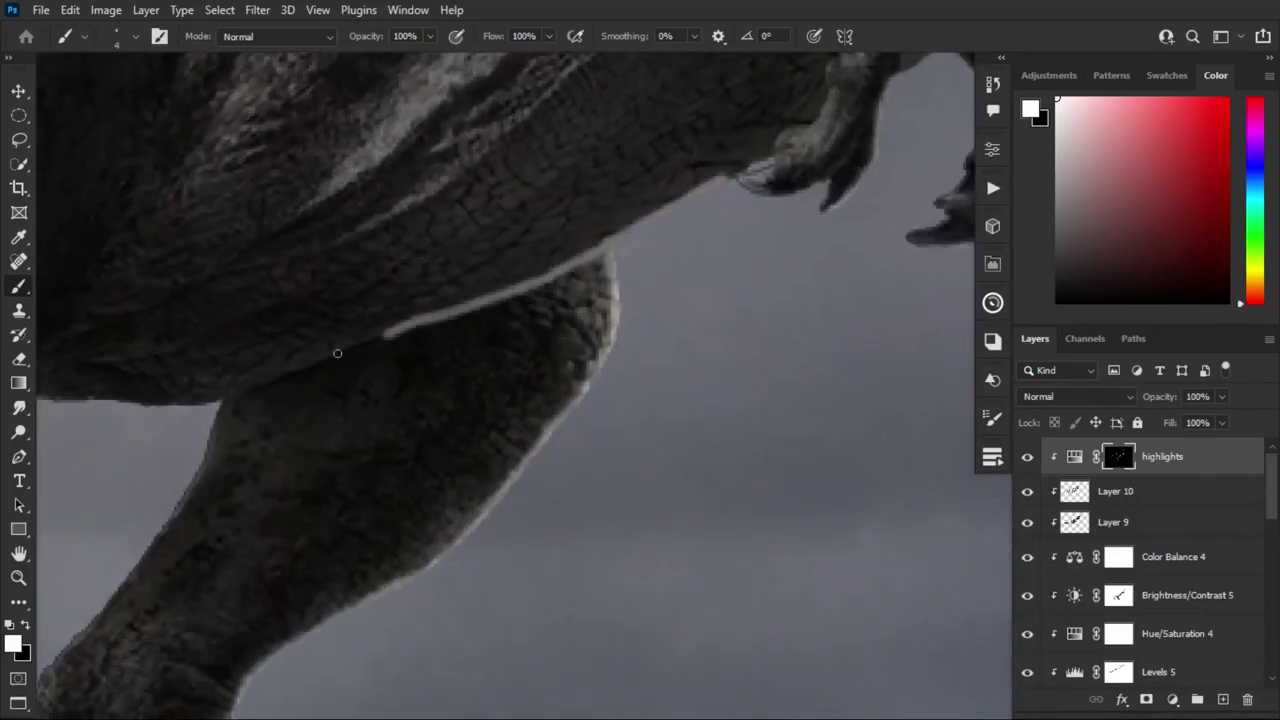
{"action": "scroll", "coordinate": [337, 353], "scroll_direction": "up", "scroll_amount": 2}
{"action": "scroll", "coordinate": [345, 463], "scroll_direction": "down", "scroll_amount": 3}
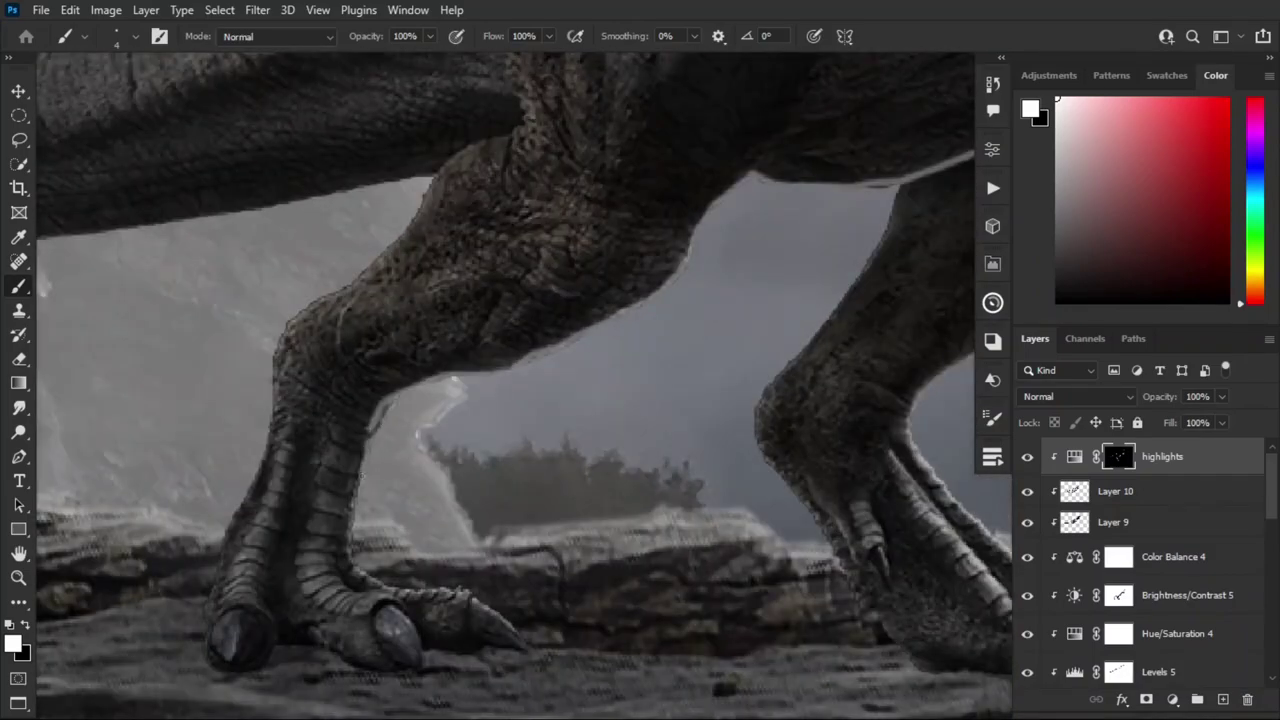
{"action": "left_click_drag", "start_coordinate": [354, 472], "coordinate": [354, 546]}
{"action": "scroll", "coordinate": [354, 546], "scroll_direction": "up", "scroll_amount": 2}
{"action": "scroll", "coordinate": [330, 400], "scroll_direction": "down", "scroll_amount": 3}
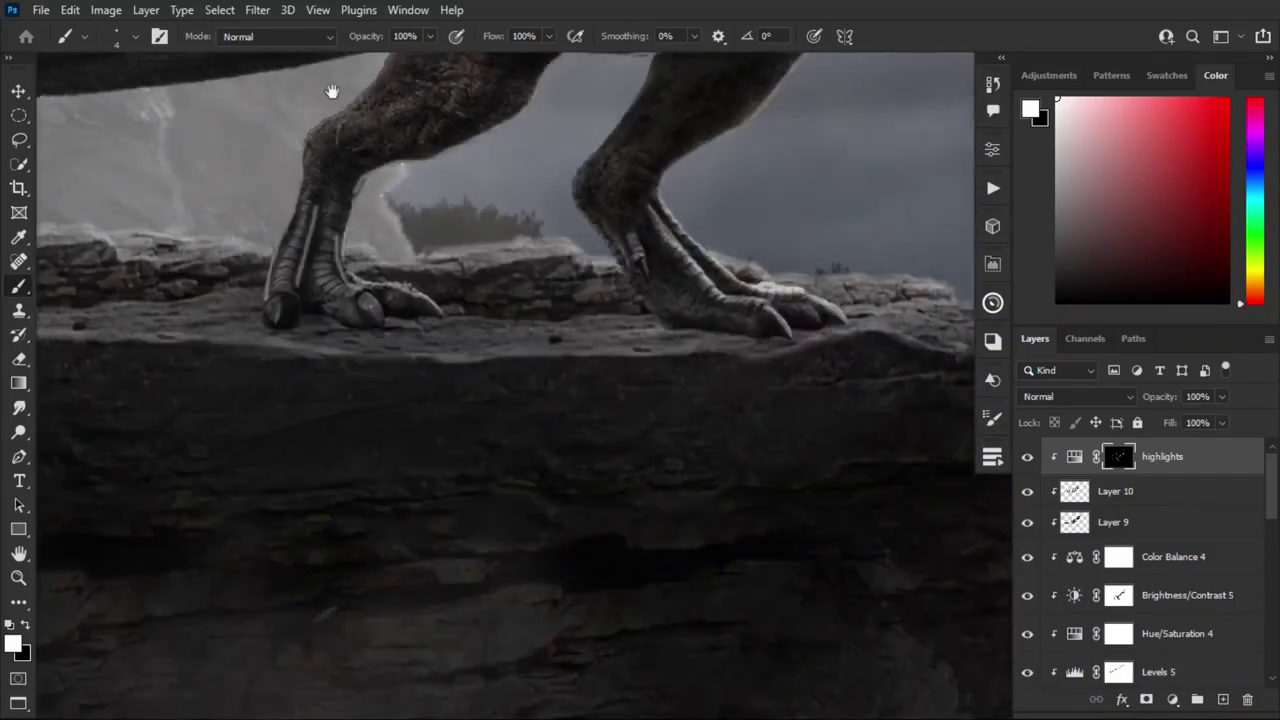
{"action": "scroll", "coordinate": [330, 100], "scroll_direction": "up", "scroll_amount": 3}
{"action": "scroll", "coordinate": [606, 198], "scroll_direction": "down", "scroll_amount": 2}
{"action": "scroll", "coordinate": [606, 198], "scroll_direction": "up", "scroll_amount": 1}
{"action": "scroll", "coordinate": [606, 198], "scroll_direction": "up", "scroll_amount": 1}
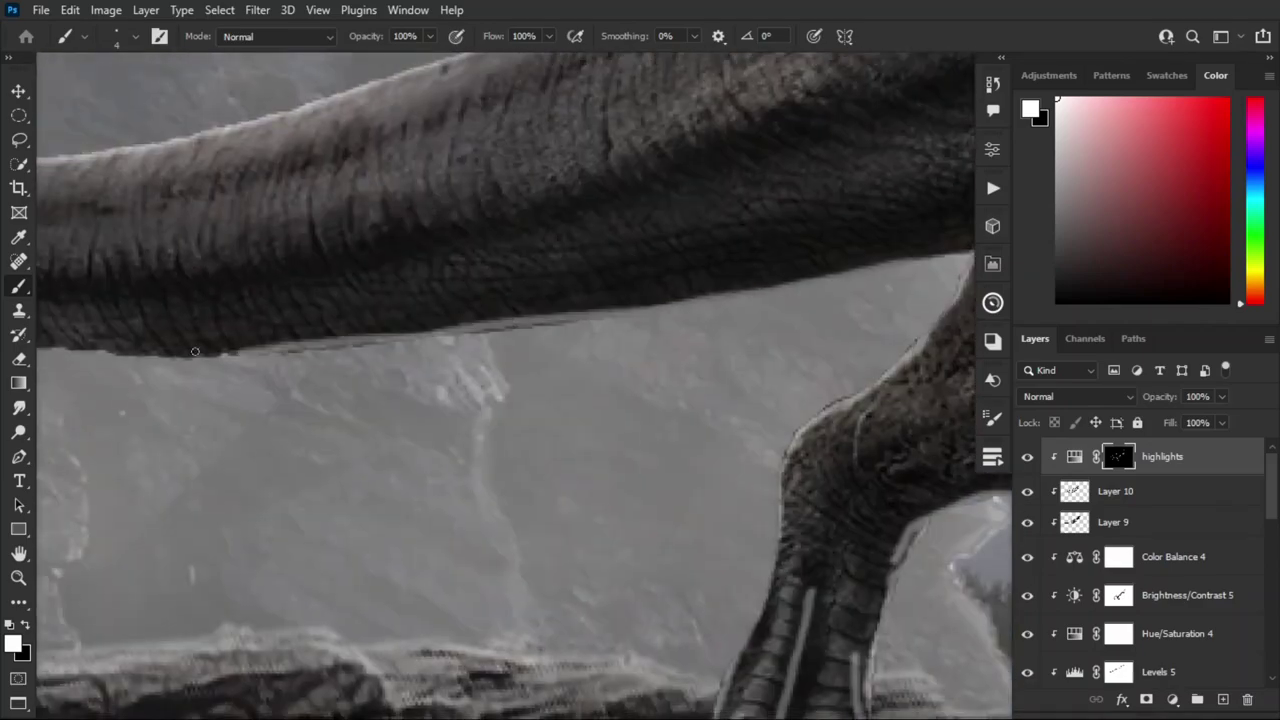
{"action": "scroll", "coordinate": [600, 210], "scroll_direction": "down", "scroll_amount": 3}
{"action": "scroll", "coordinate": [575, 243], "scroll_direction": "up", "scroll_amount": 3}
{"action": "scroll", "coordinate": [575, 243], "scroll_direction": "down", "scroll_amount": 2}
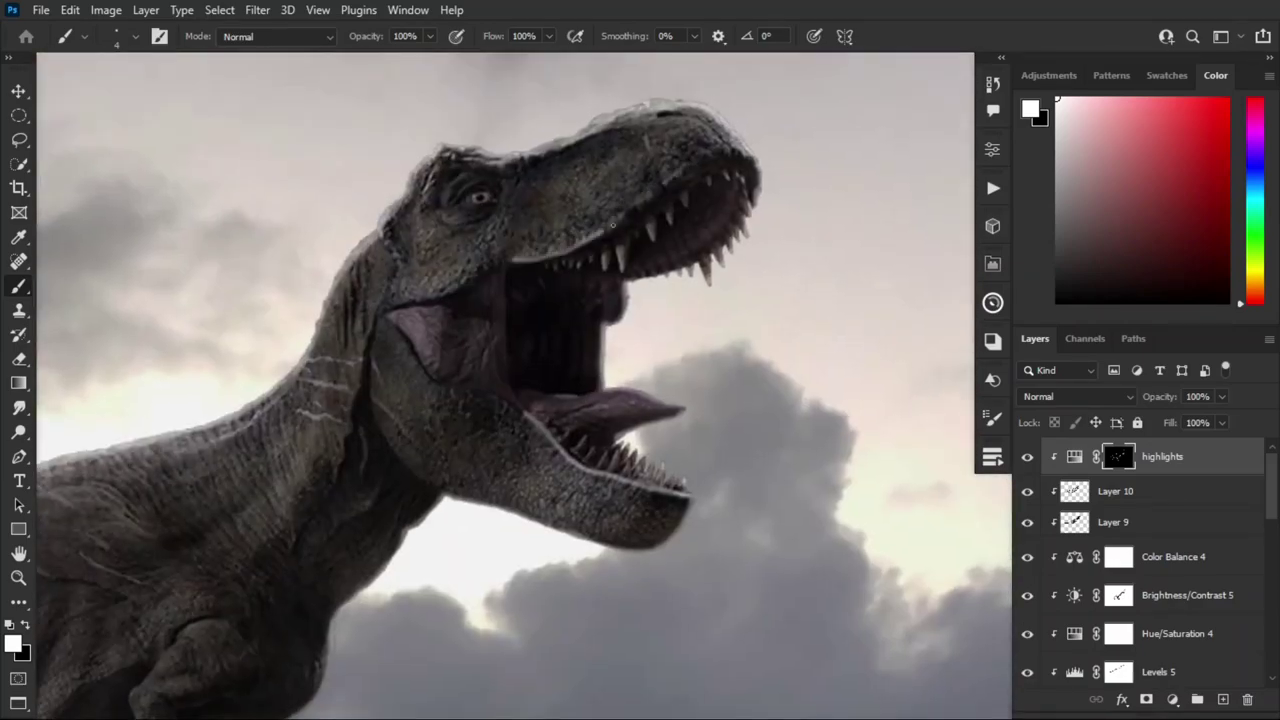
{"action": "scroll", "coordinate": [613, 226], "scroll_direction": "down", "scroll_amount": 2}
{"action": "scroll", "coordinate": [640, 180], "scroll_direction": "up", "scroll_amount": 2}
{"action": "scroll", "coordinate": [659, 158], "scroll_direction": "up", "scroll_amount": 1}
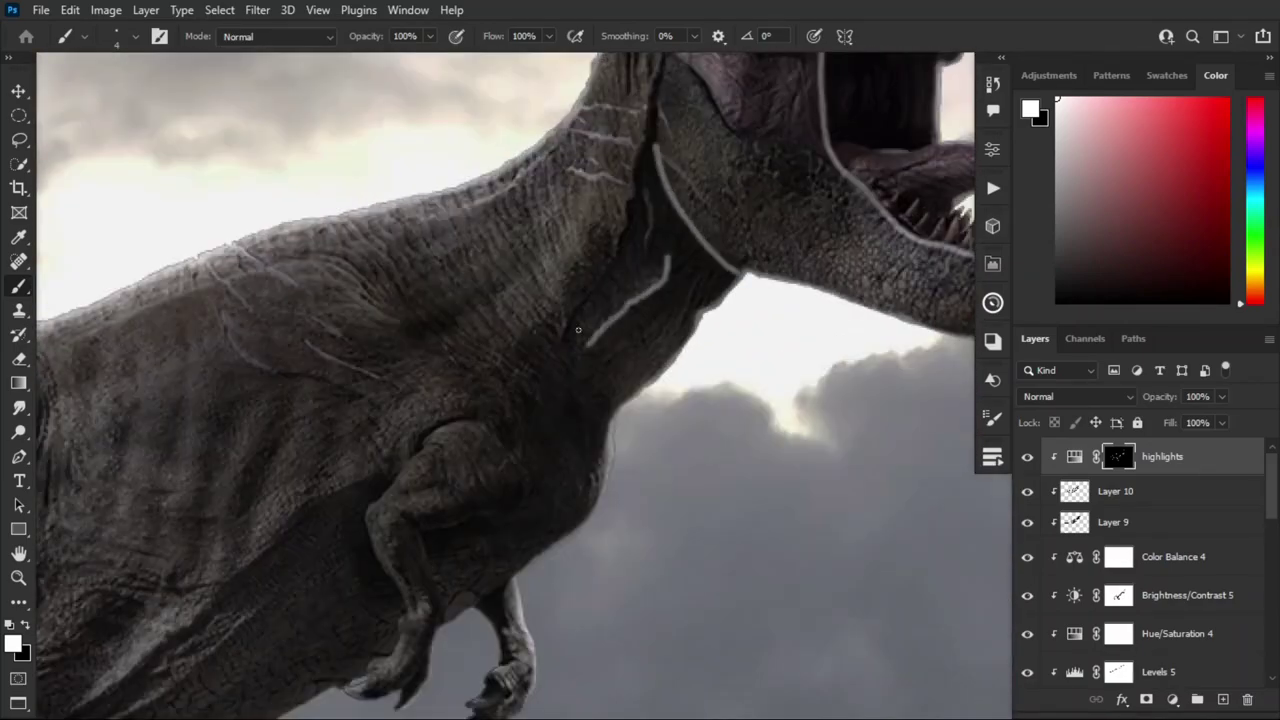
{"action": "scroll", "coordinate": [500, 378], "scroll_direction": "up", "scroll_amount": 1}
{"action": "scroll", "coordinate": [440, 406], "scroll_direction": "down", "scroll_amount": 1}
{"action": "scroll", "coordinate": [445, 440], "scroll_direction": "down", "scroll_amount": 1}
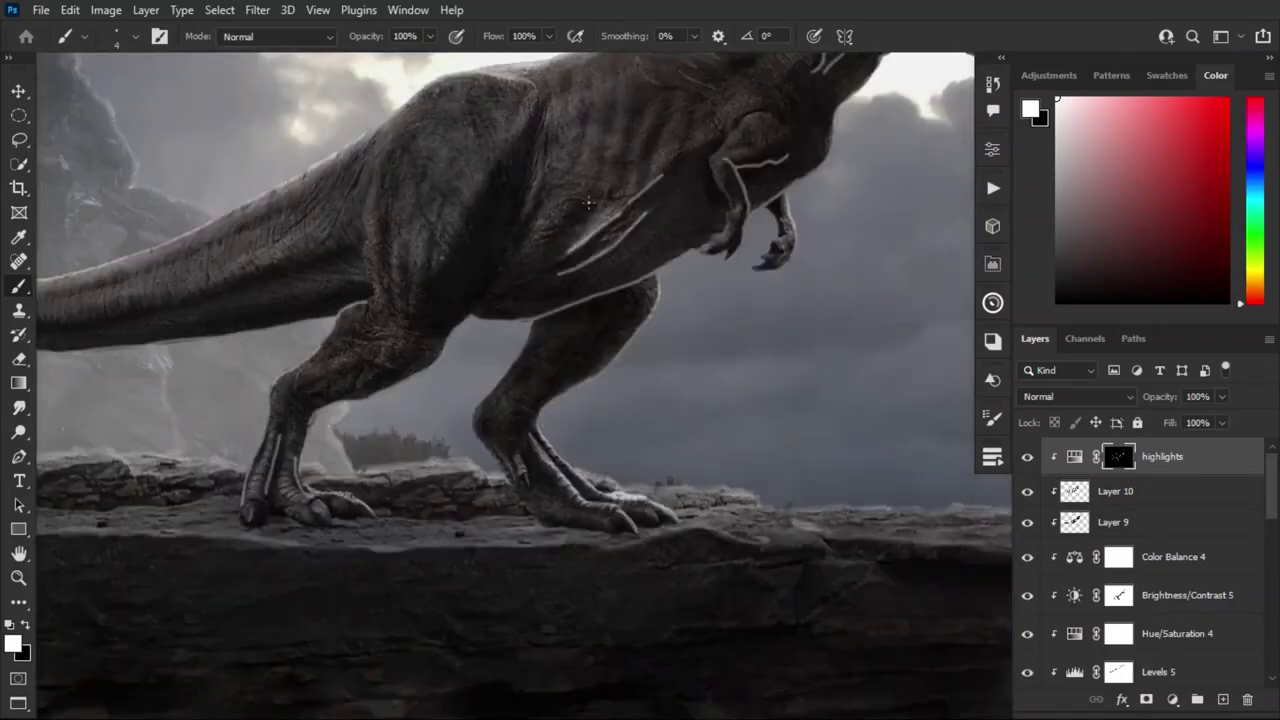
{"action": "scroll", "coordinate": [454, 494], "scroll_direction": "up", "scroll_amount": 2}
{"action": "scroll", "coordinate": [318, 397], "scroll_direction": "down", "scroll_amount": 1}
{"action": "scroll", "coordinate": [390, 360], "scroll_direction": "up", "scroll_amount": 1}
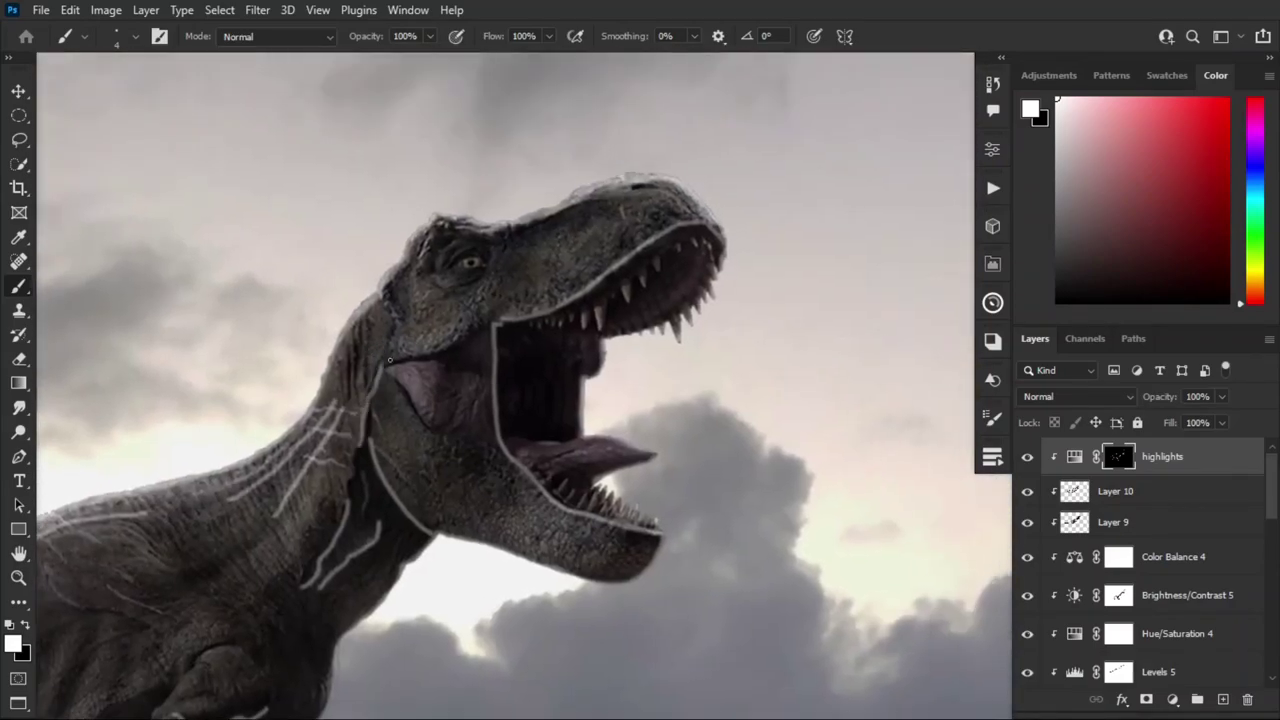
{"action": "scroll", "coordinate": [531, 357], "scroll_direction": "down", "scroll_amount": 1}
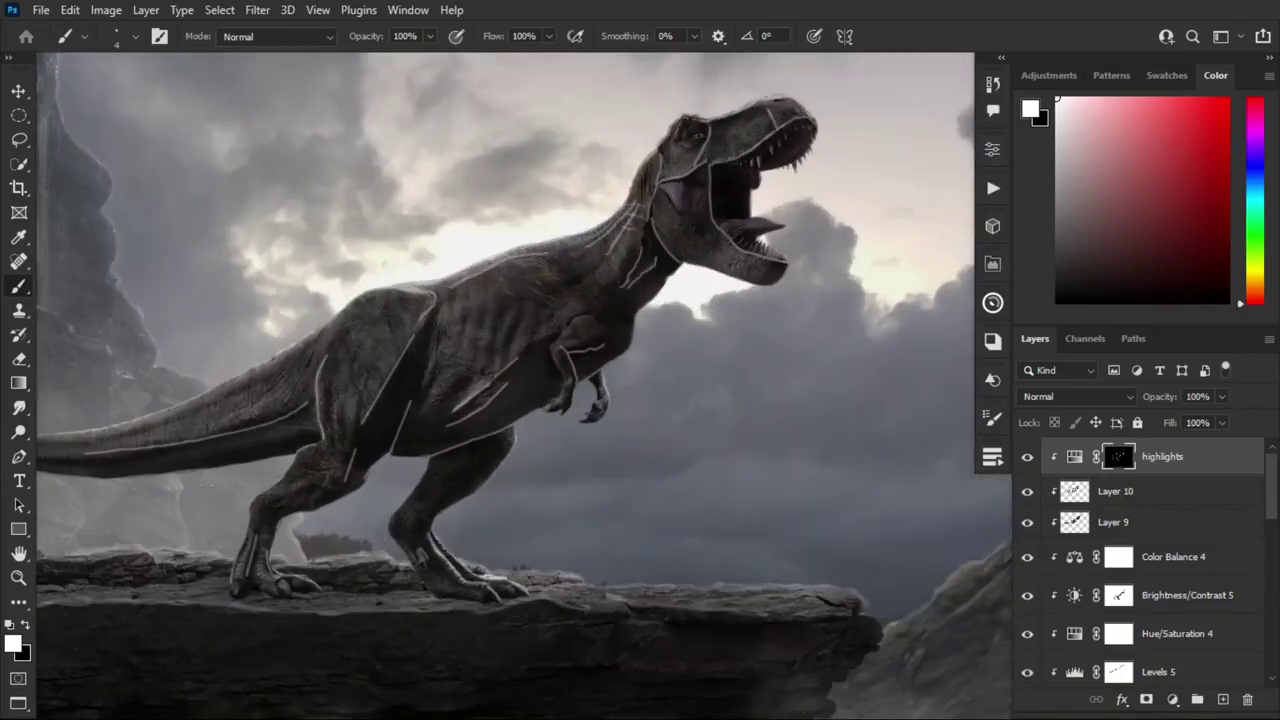
{"action": "scroll", "coordinate": [585, 247], "scroll_direction": "up", "scroll_amount": 1}
Step: Switch to painting with black and bring the T-rex's head back into view
{"action": "key", "text": "x"}
{"action": "left_click_drag", "start_coordinate": [284, 540], "coordinate": [237, 416]}
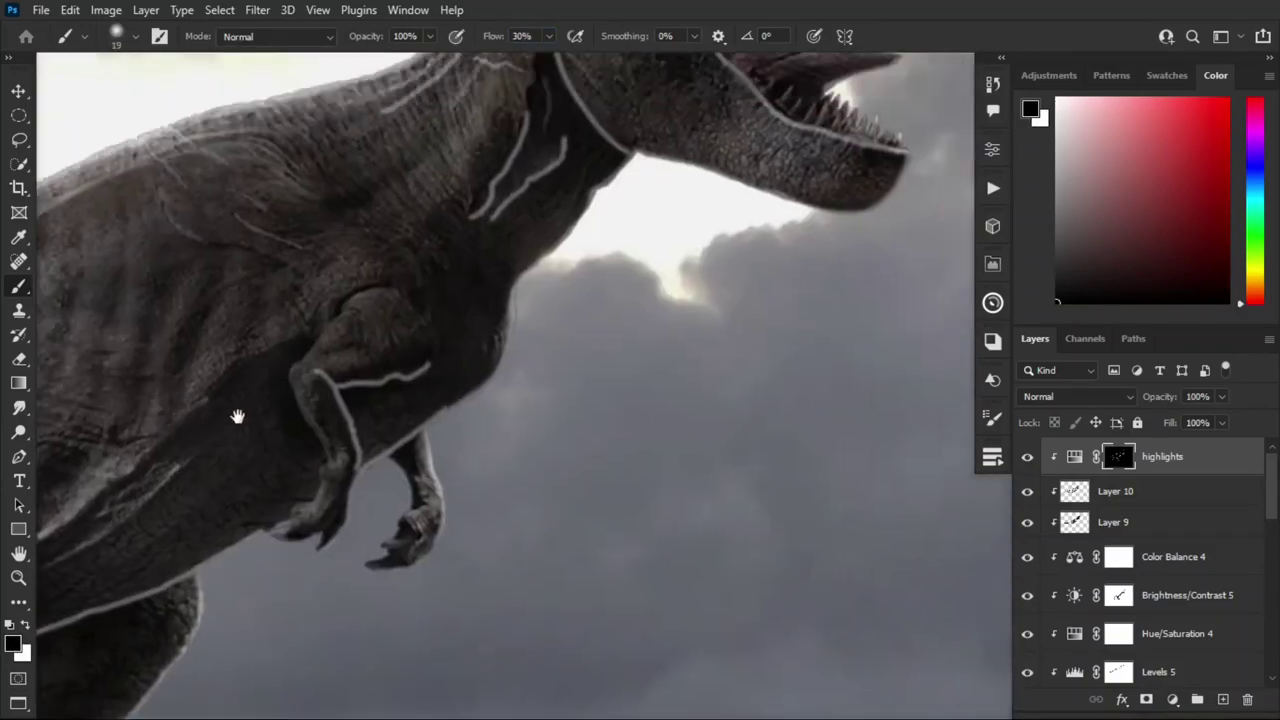
{"action": "scroll", "coordinate": [421, 455], "scroll_direction": "down", "scroll_amount": 1}
{"action": "scroll", "coordinate": [351, 289], "scroll_direction": "up", "scroll_amount": 2}
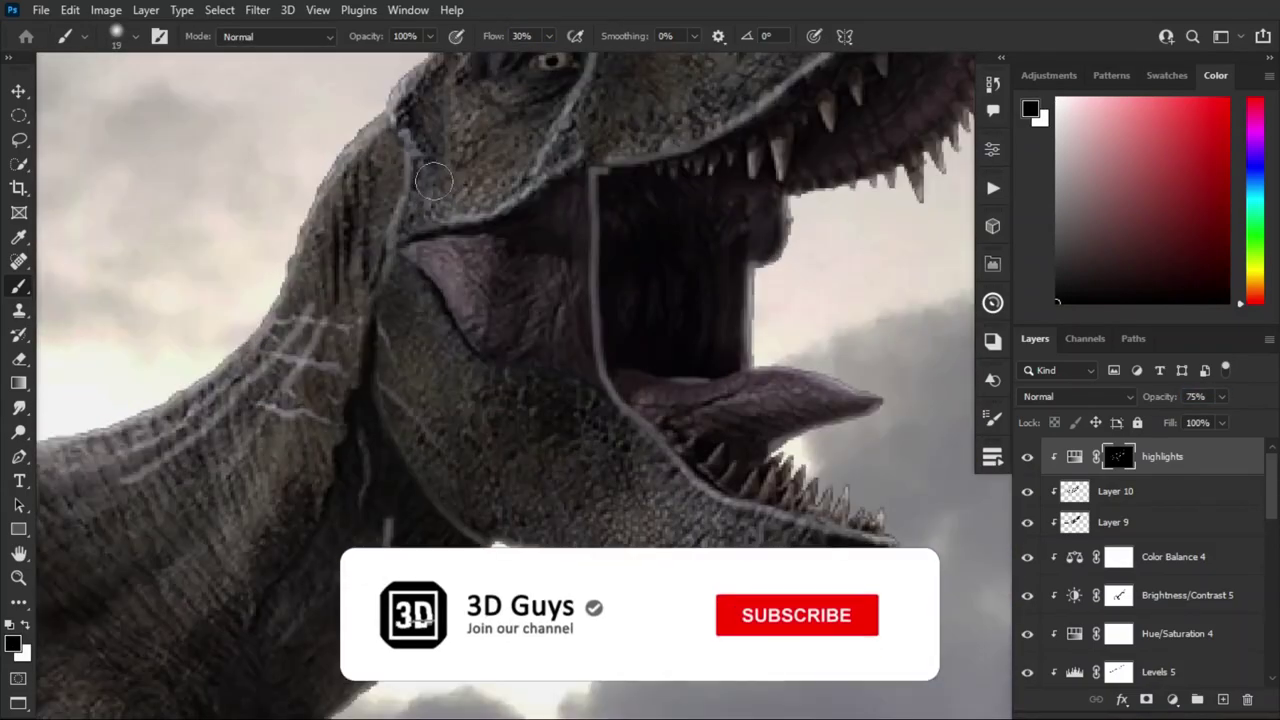
{"action": "scroll", "coordinate": [255, 322], "scroll_direction": "down", "scroll_amount": 1}
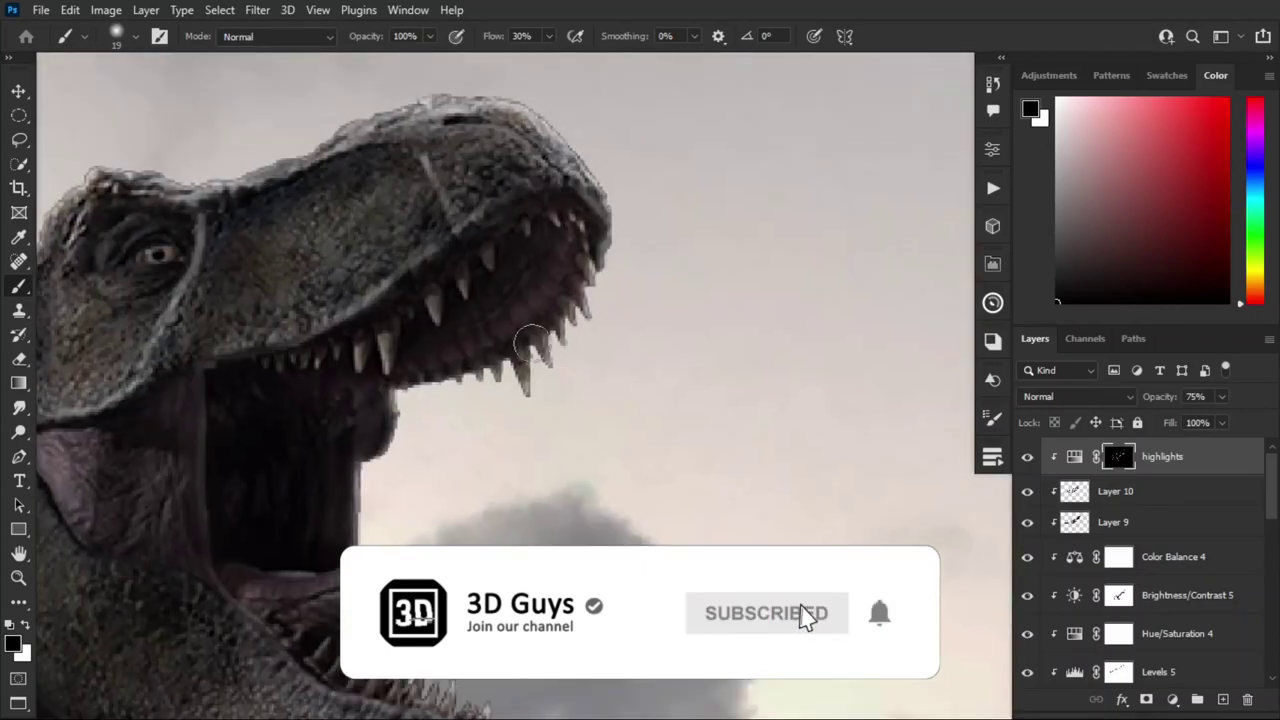
{"action": "scroll", "coordinate": [251, 300], "scroll_direction": "down", "scroll_amount": 3}
{"action": "scroll", "coordinate": [686, 349], "scroll_direction": "down", "scroll_amount": 3}
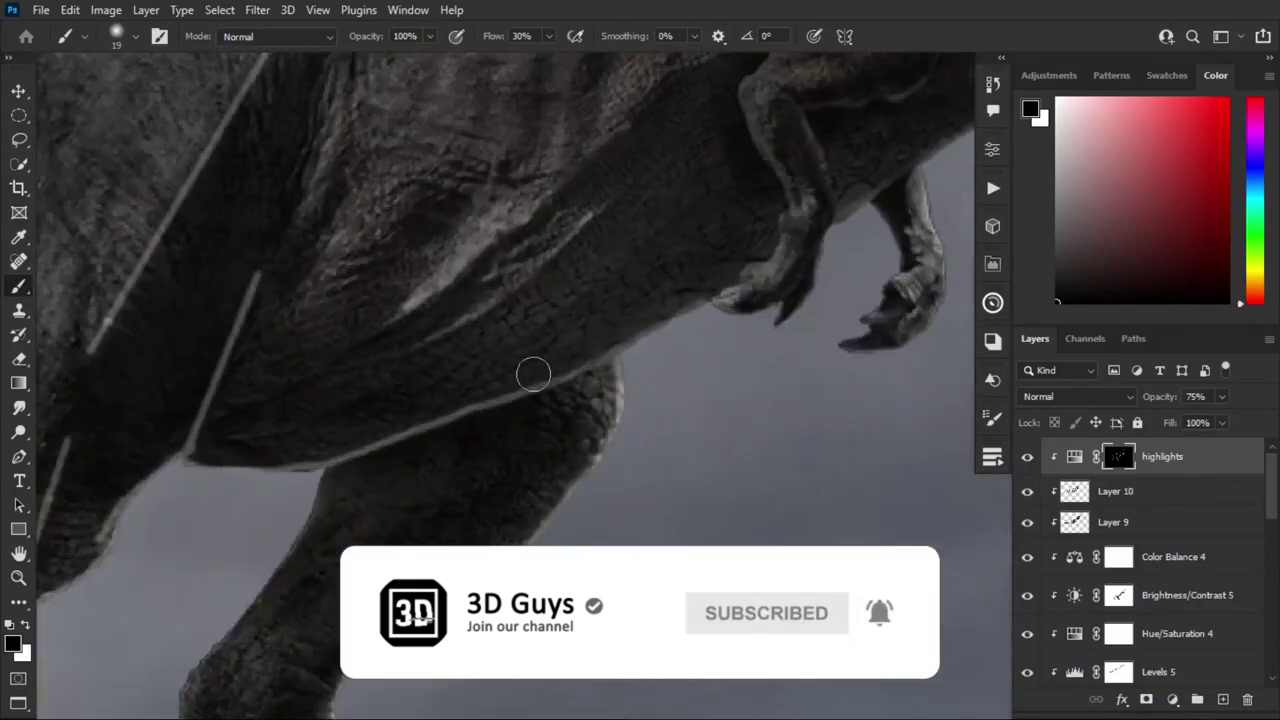
{"action": "scroll", "coordinate": [533, 374], "scroll_direction": "down", "scroll_amount": 3}
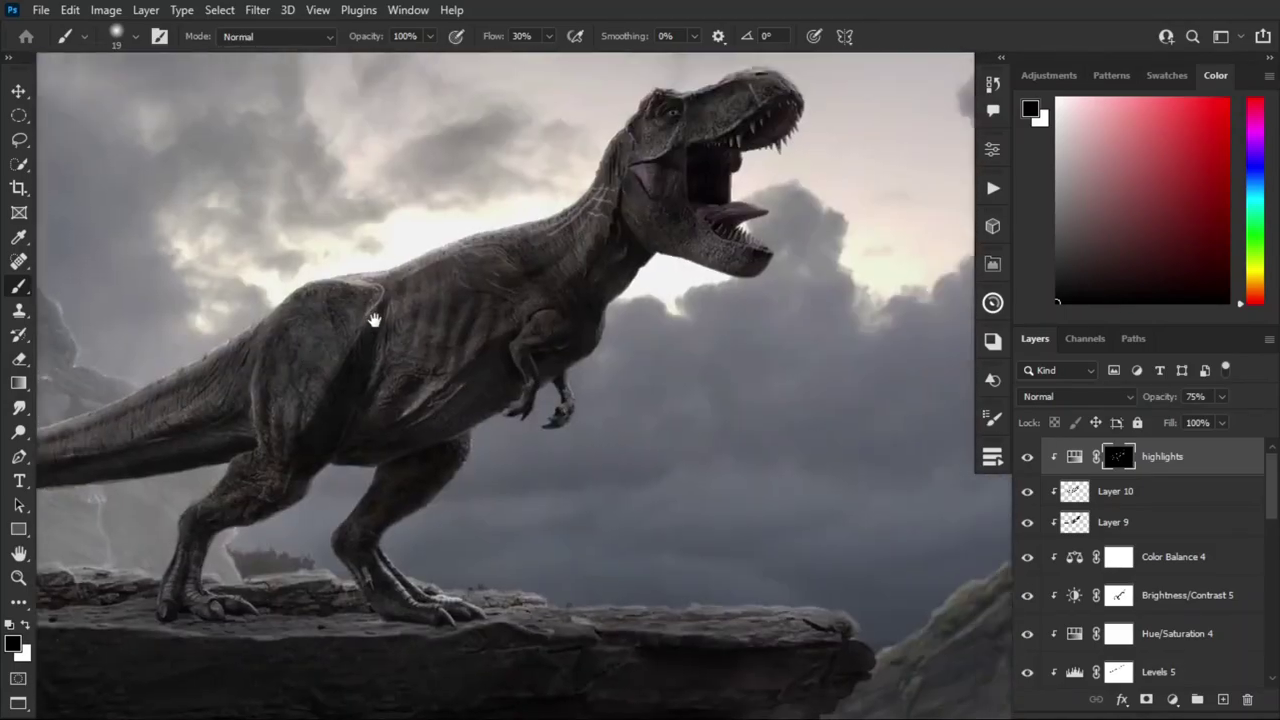
Step: Pick a brush, then duplicate the highlights layer and clip the copy below
{"action": "right_click", "coordinate": [425, 262]}
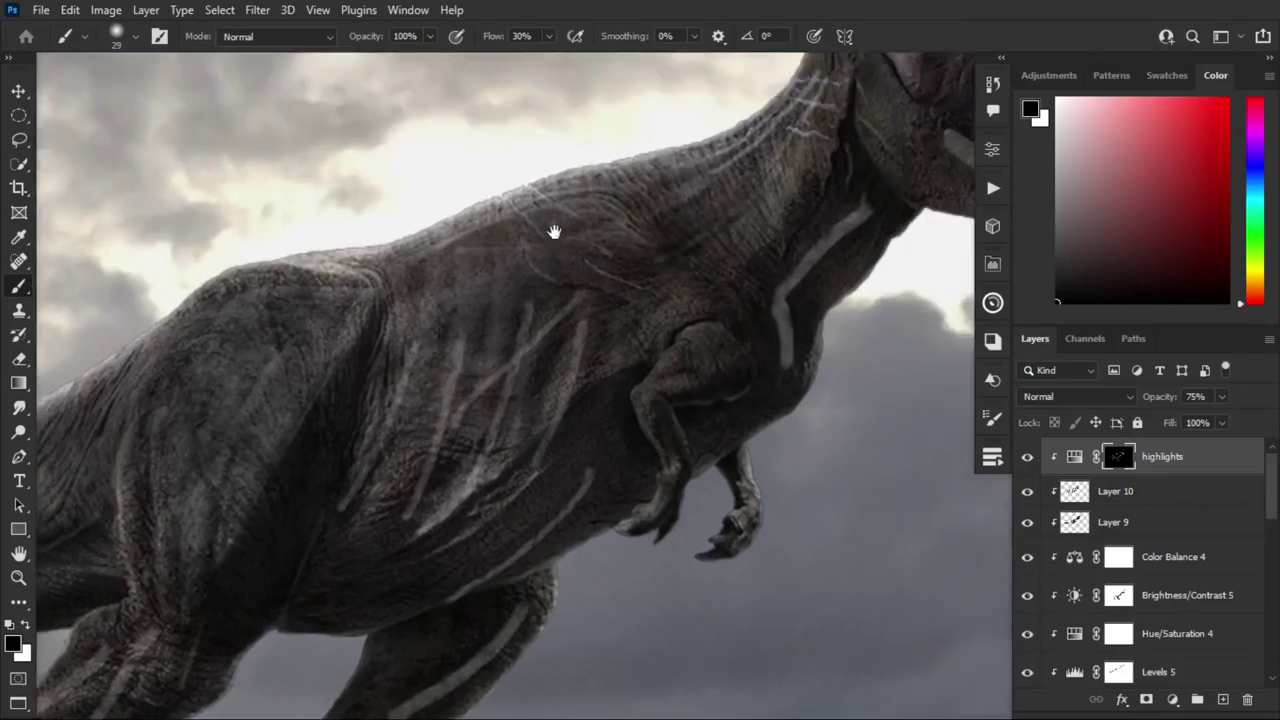
{"action": "left_click_drag", "start_coordinate": [554, 232], "coordinate": [364, 282]}
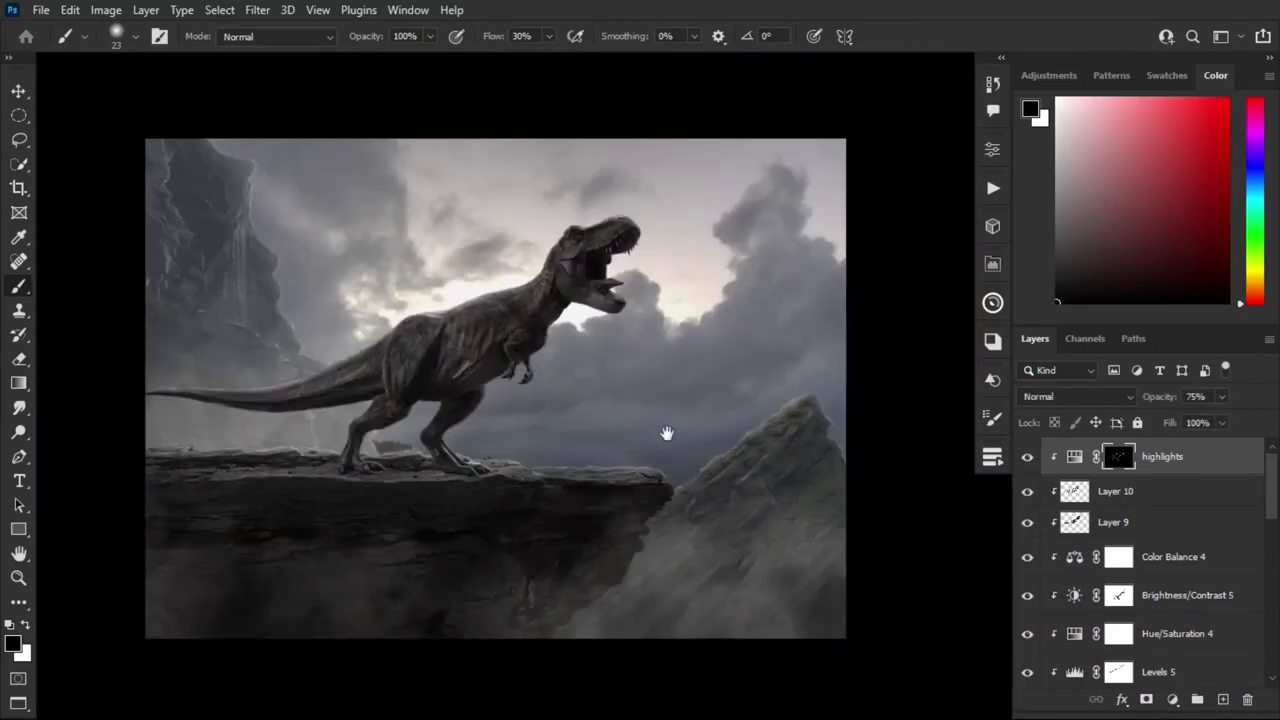
{"action": "key", "text": "ctrl+j"}
{"action": "left_click", "coordinate": [1068, 490], "text": "alt"}
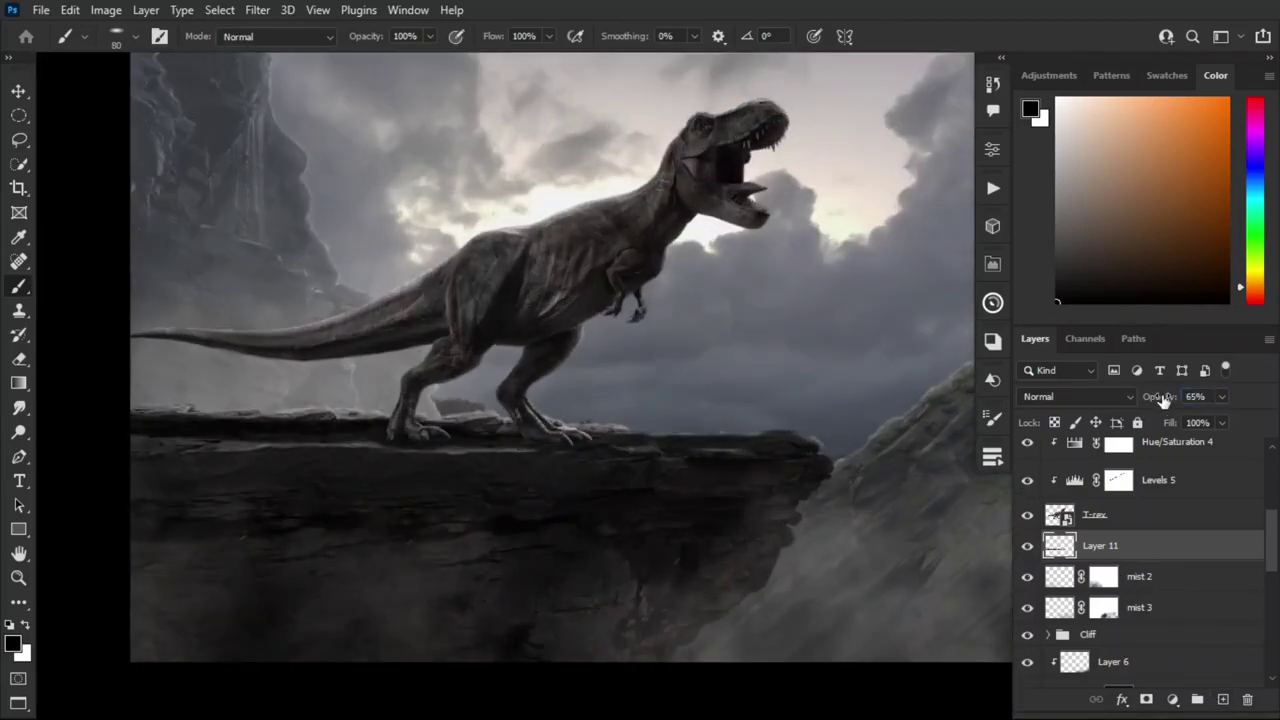
Step: Set Layer 11 to 50% opacity and soften its new mask with a black brush
{"action": "left_click_drag", "start_coordinate": [1163, 400], "coordinate": [1148, 400]}
{"action": "left_click", "coordinate": [1146, 699]}
{"action": "right_click", "coordinate": [730, 455]}
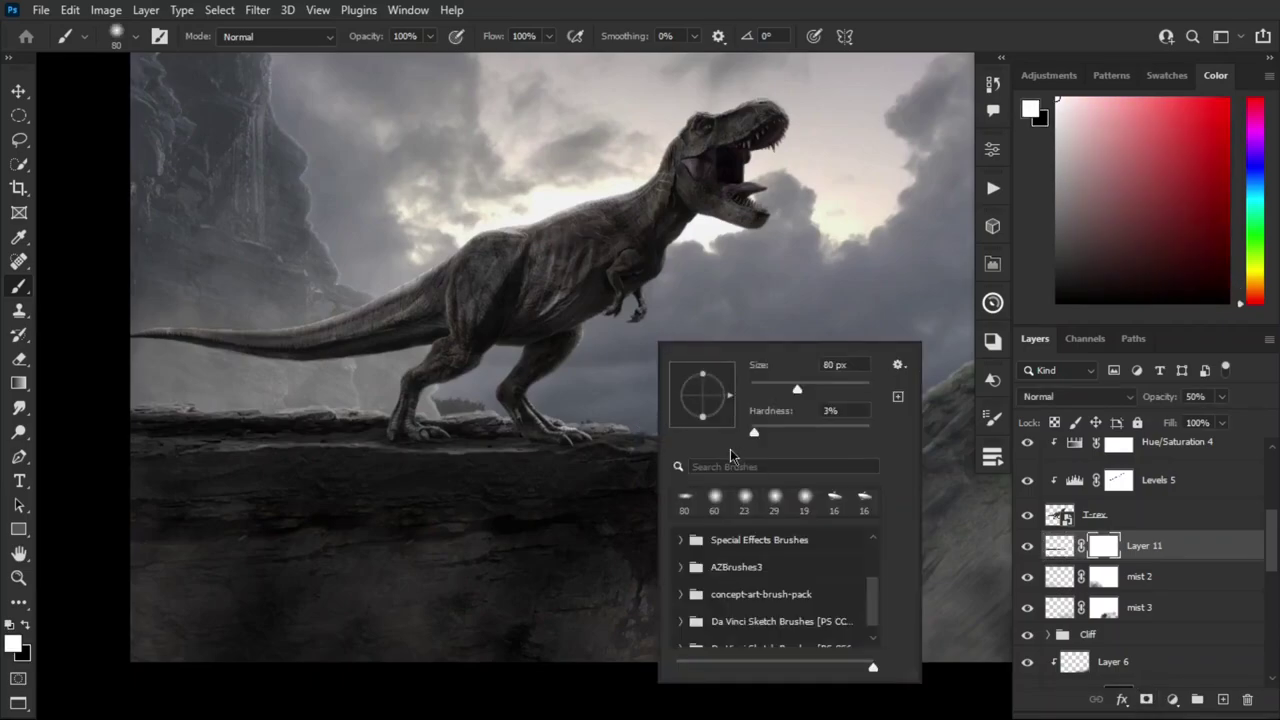
{"action": "key", "text": "Escape"}
{"action": "key", "text": "x"}
{"action": "key", "text": "ctrl+plus"}
{"action": "key", "text": "ctrl+plus"}
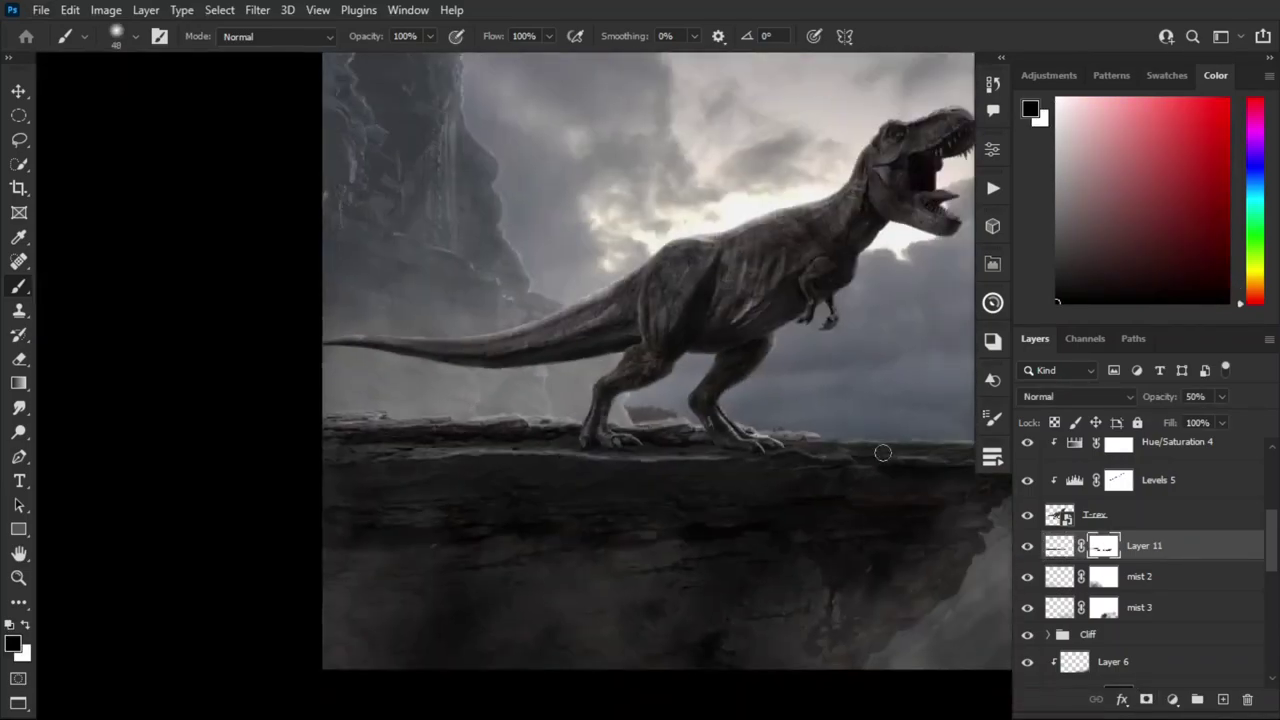
{"action": "scroll", "coordinate": [566, 465], "scroll_direction": "up", "scroll_amount": 3}
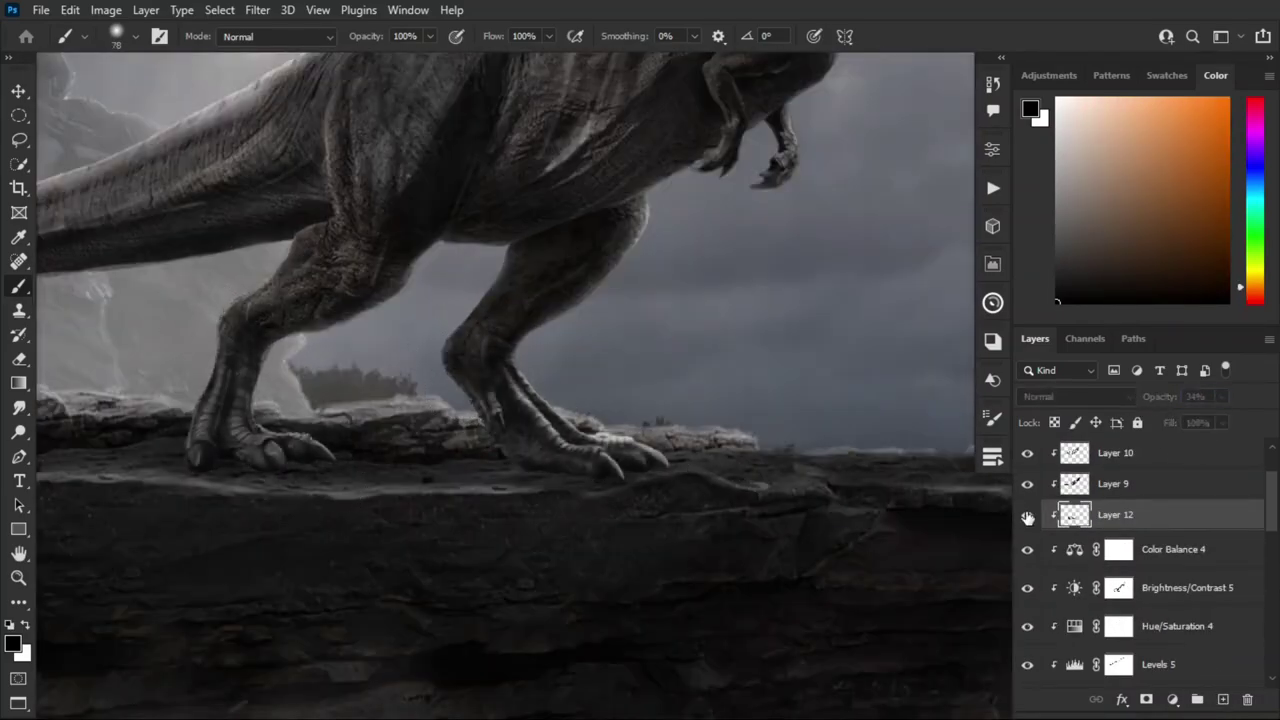
Step: Add another new paint layer and rename Layer 11 to shadow
{"action": "key", "text": "ctrl+shift+alt+n"}
{"action": "scroll", "coordinate": [550, 505], "scroll_direction": "up", "scroll_amount": 2}
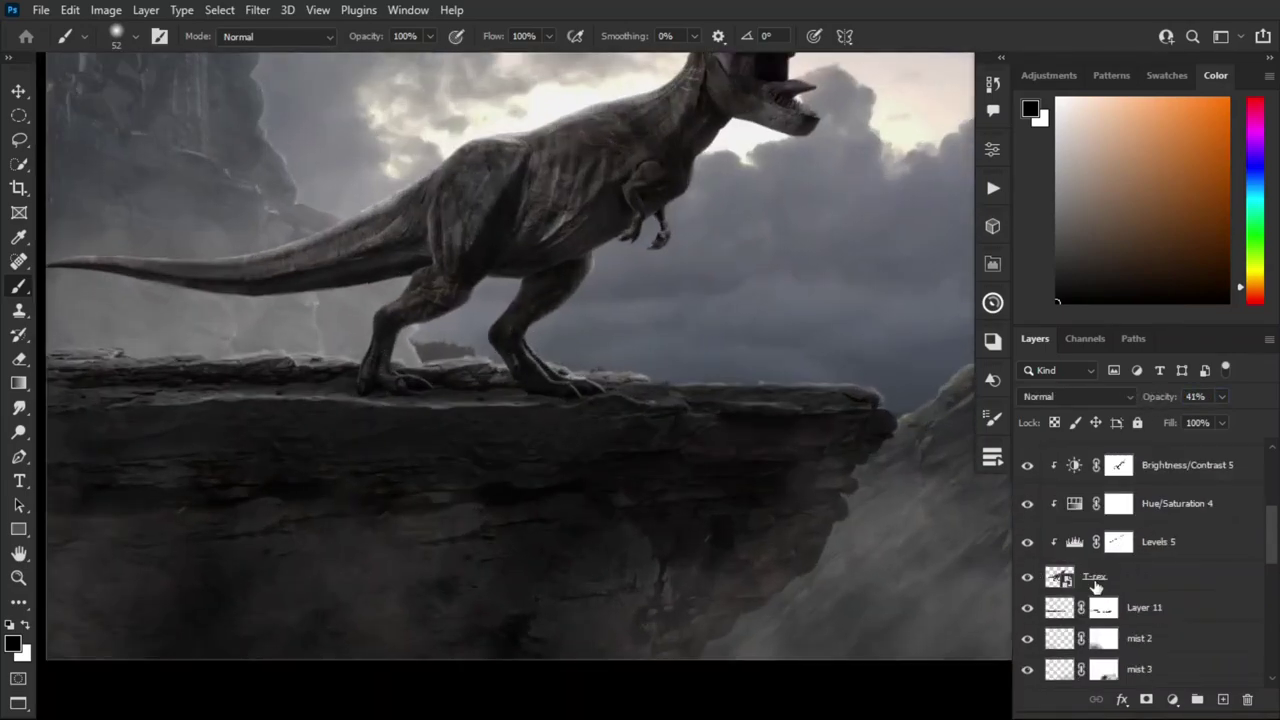
{"action": "double_click", "coordinate": [1145, 608]}
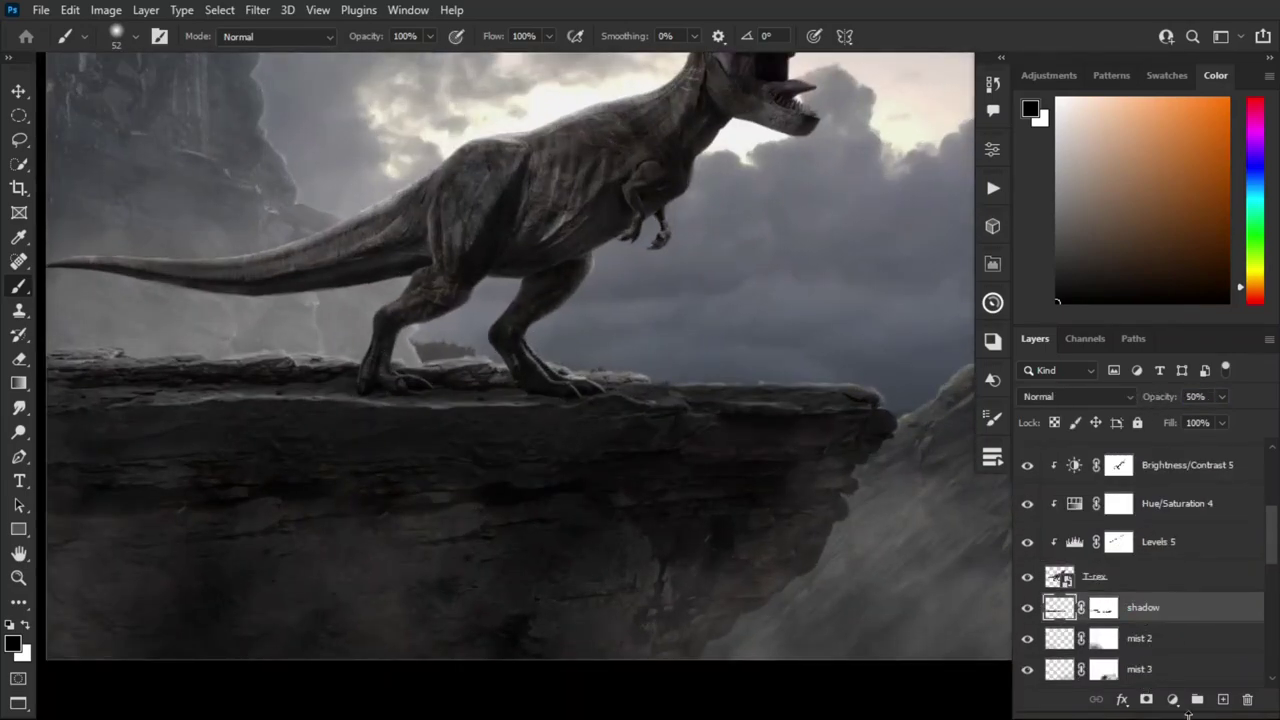
Step: Mask the T-rex layer and paint around the feet to sink the toes into the ground
{"action": "left_click", "coordinate": [1094, 576]}
{"action": "left_click", "coordinate": [1146, 699]}
{"action": "scroll", "coordinate": [503, 409], "scroll_direction": "up", "scroll_amount": 4}
{"action": "scroll", "coordinate": [697, 431], "scroll_direction": "up", "scroll_amount": 2}
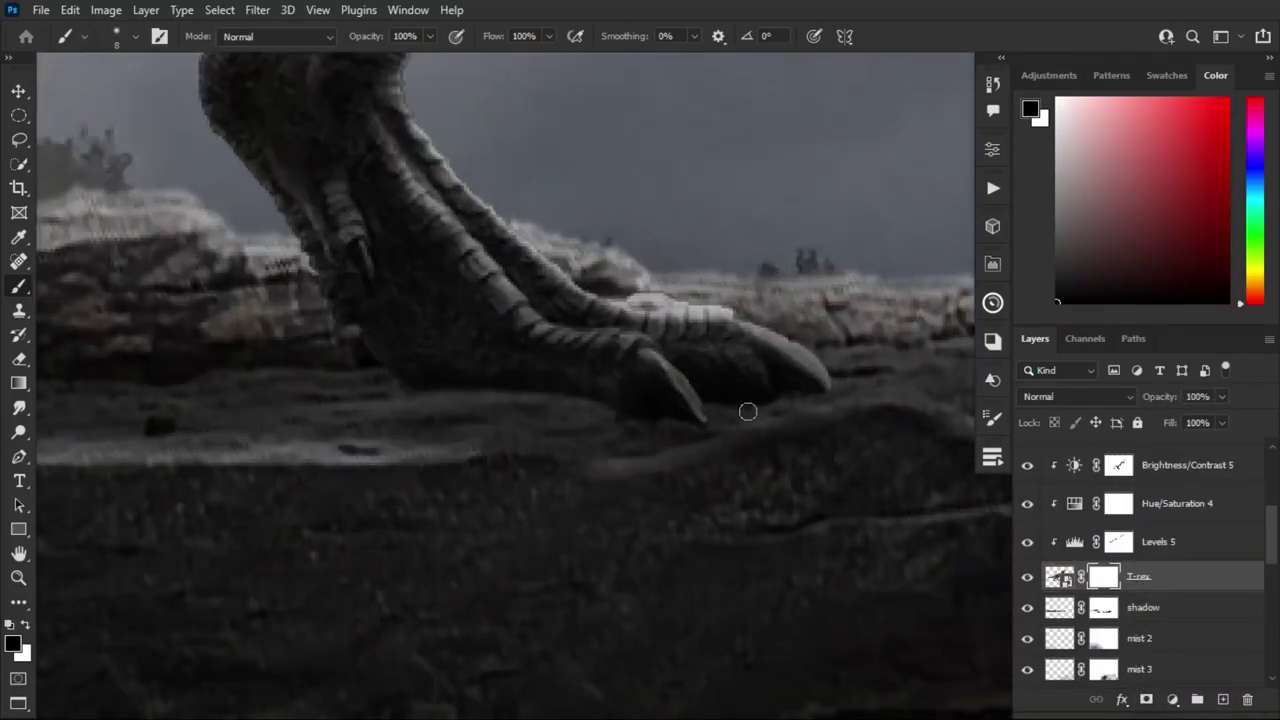
{"action": "scroll", "coordinate": [437, 397], "scroll_direction": "down", "scroll_amount": 3}
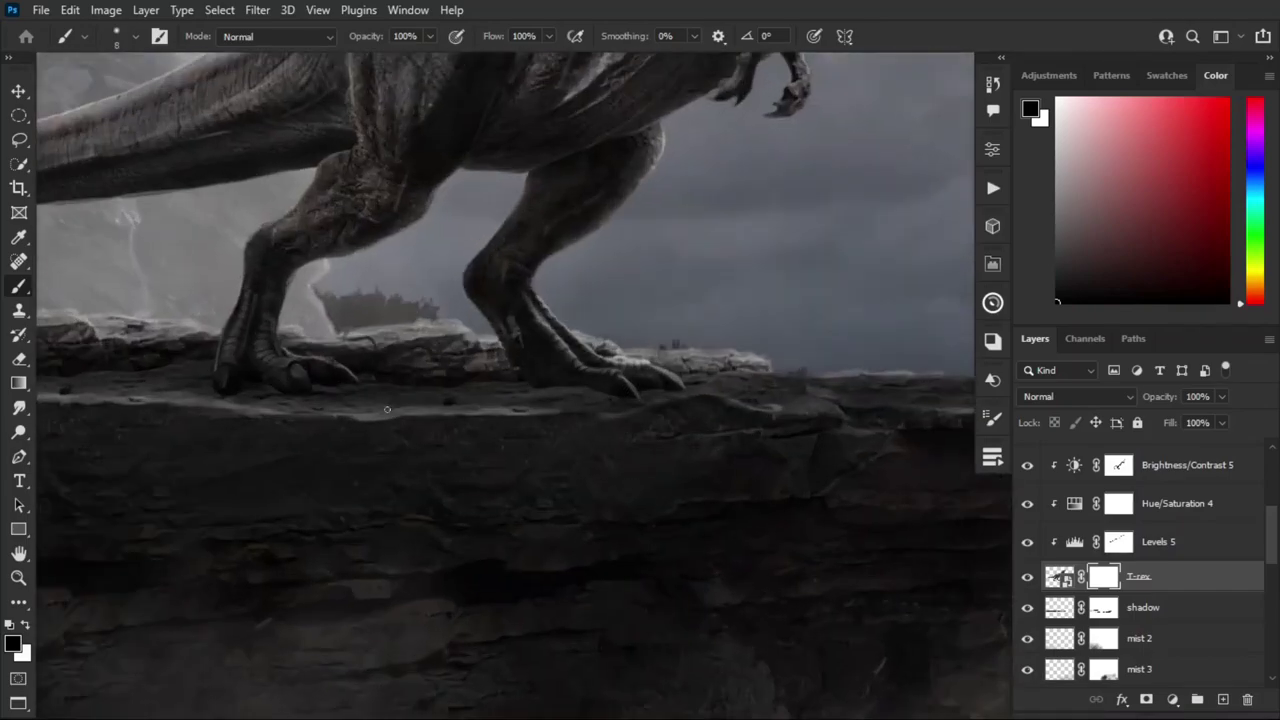
{"action": "scroll", "coordinate": [263, 352], "scroll_direction": "up", "scroll_amount": 3}
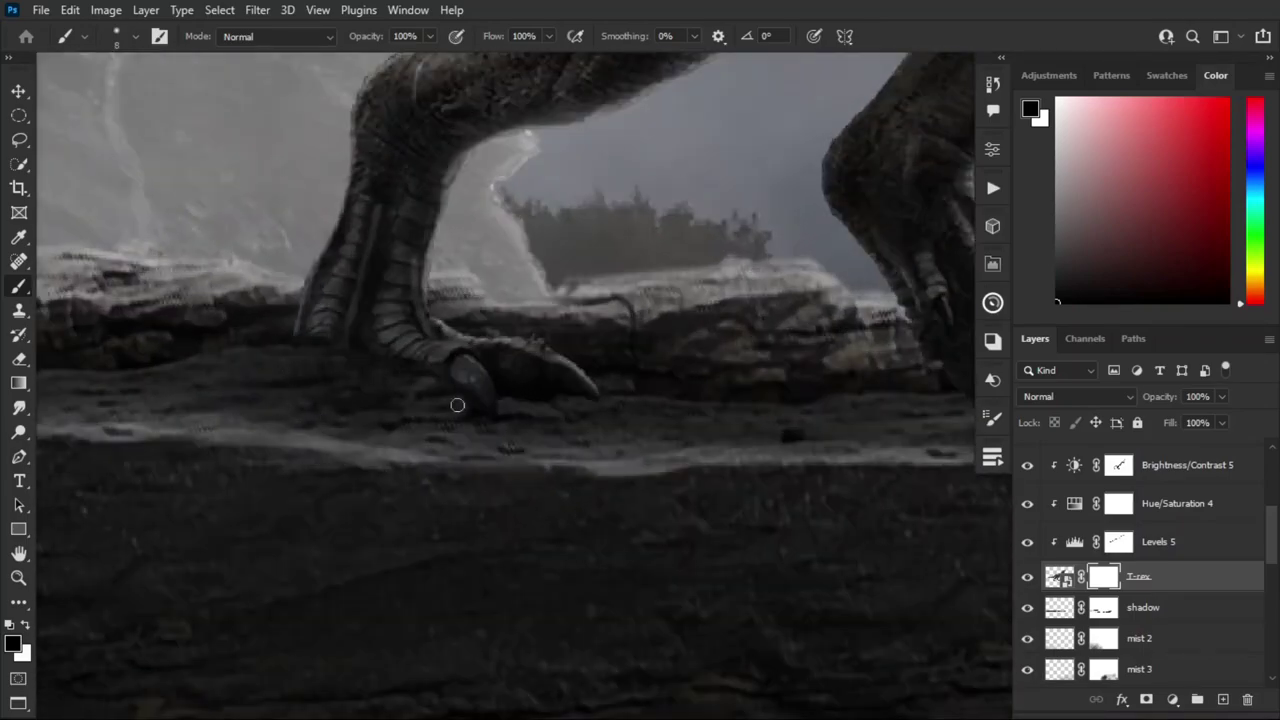
{"action": "scroll", "coordinate": [415, 350], "scroll_direction": "up", "scroll_amount": 1}
{"action": "key", "text": "x"}
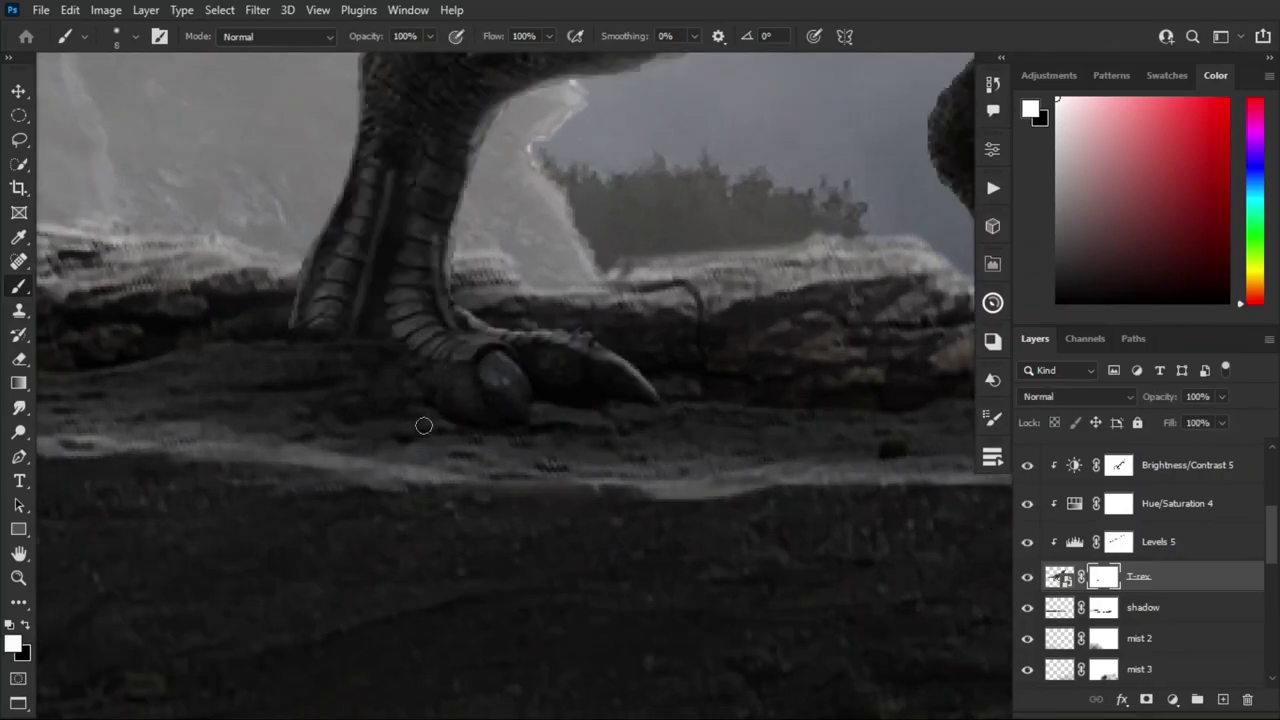
{"action": "scroll", "coordinate": [310, 330], "scroll_direction": "up", "scroll_amount": 1}
{"action": "key", "text": "x"}
{"action": "scroll", "coordinate": [370, 315], "scroll_direction": "down", "scroll_amount": 1}
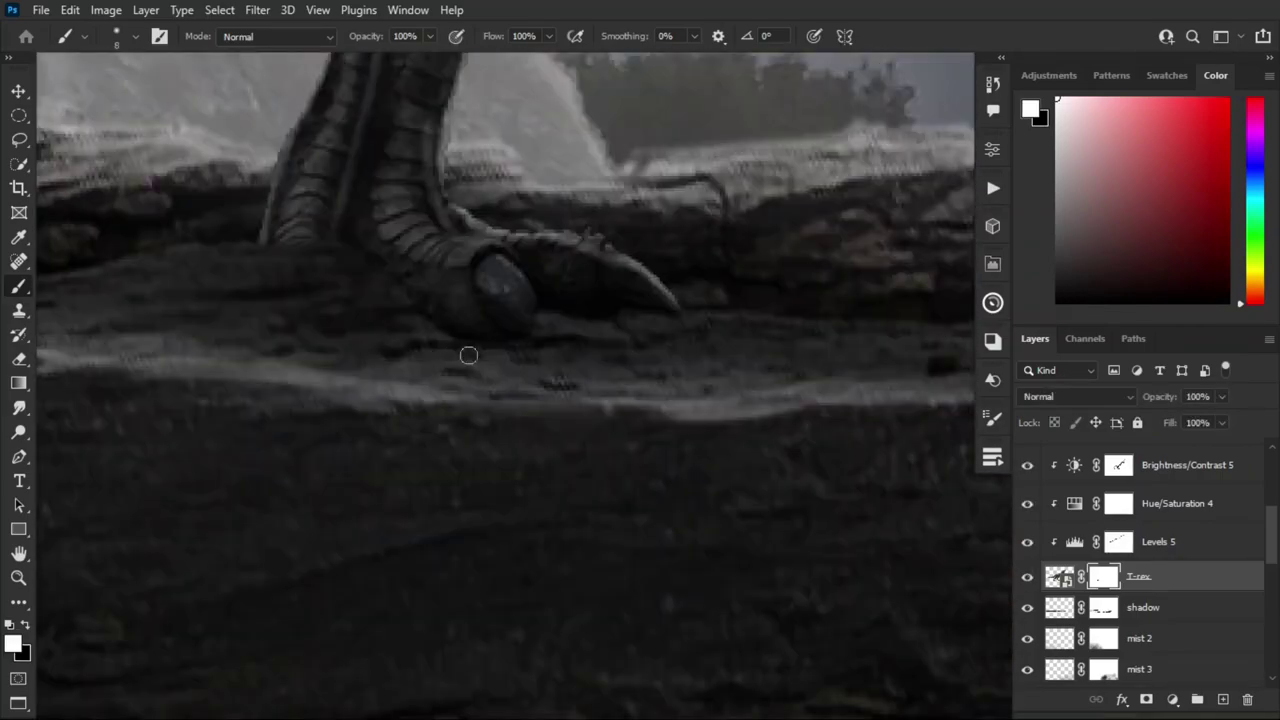
Step: Group the T-rex and shadow layers into a group named T-rex
{"action": "key", "text": "ctrl+0"}
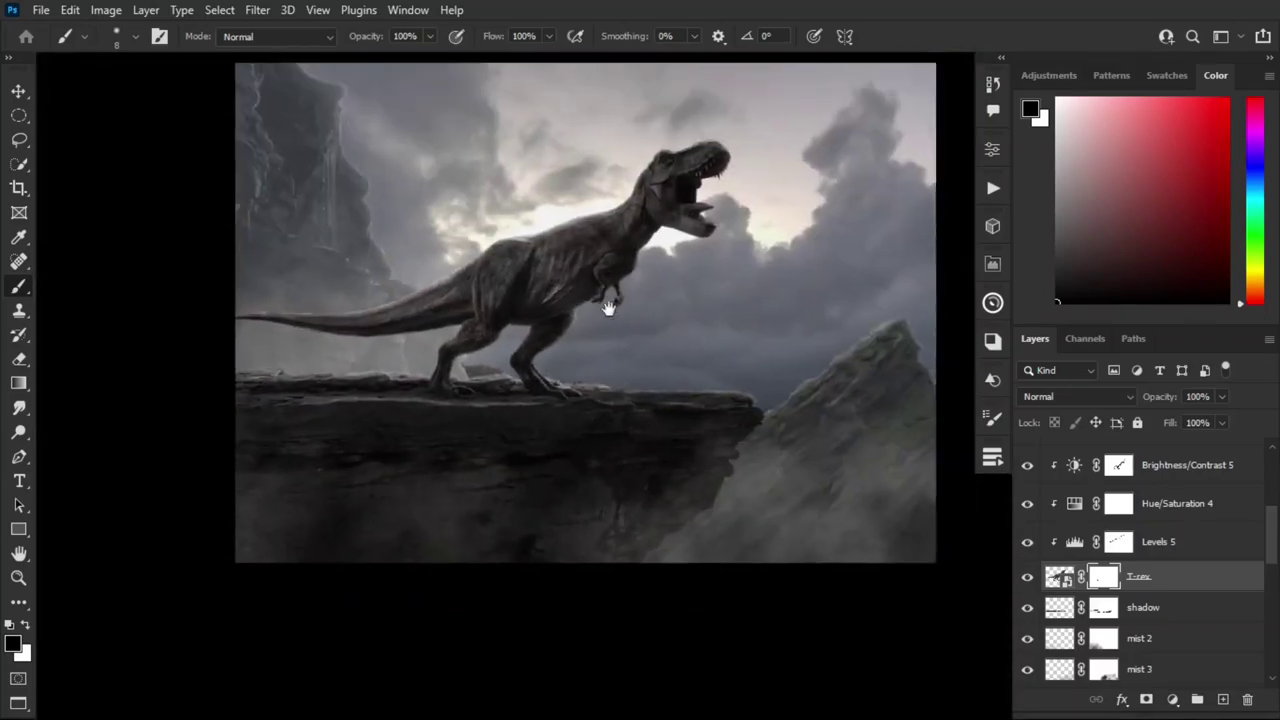
{"action": "left_click", "coordinate": [1112, 606], "text": "shift"}
{"action": "key", "text": "ctrl+g"}
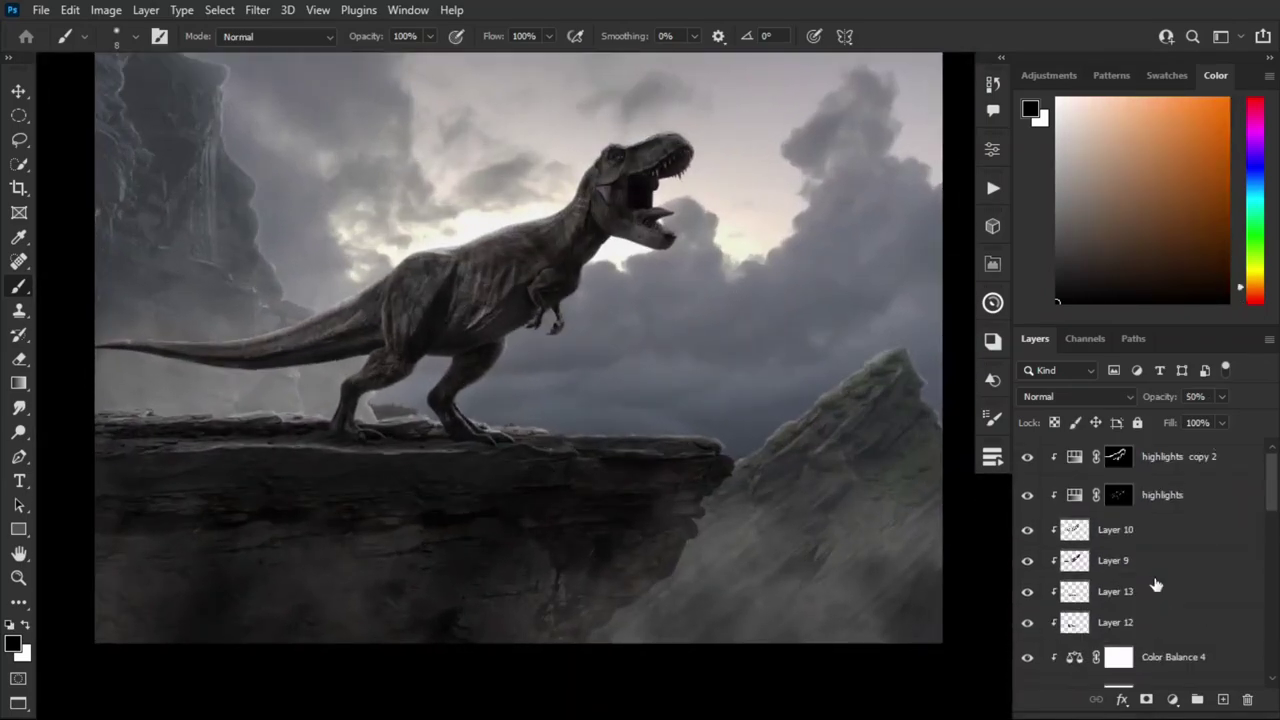
{"action": "double_click", "coordinate": [1090, 449]}
{"action": "type", "text": "T-rex"}
{"action": "left_click", "coordinate": [1120, 475]}
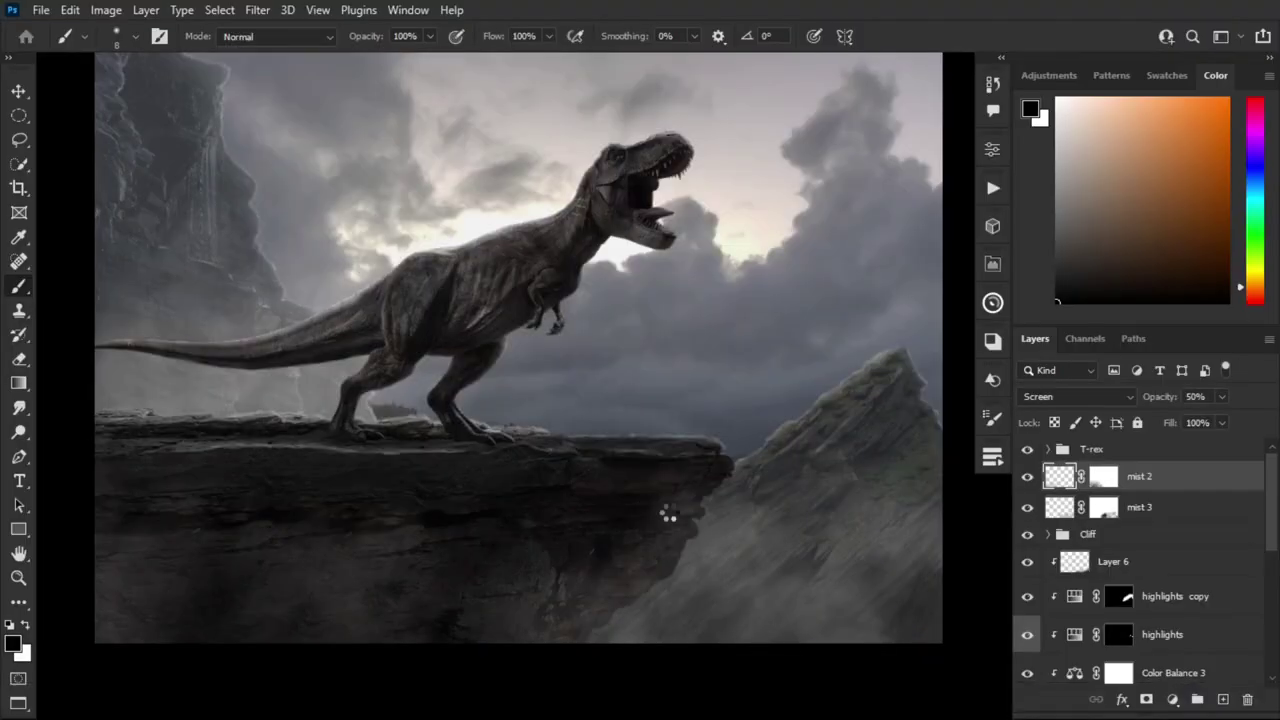
Step: Place the dead tree, shrink it onto the left cliff edge, and name it Tree
{"action": "left_click_drag", "start_coordinate": [598, 540], "coordinate": [666, 514]}
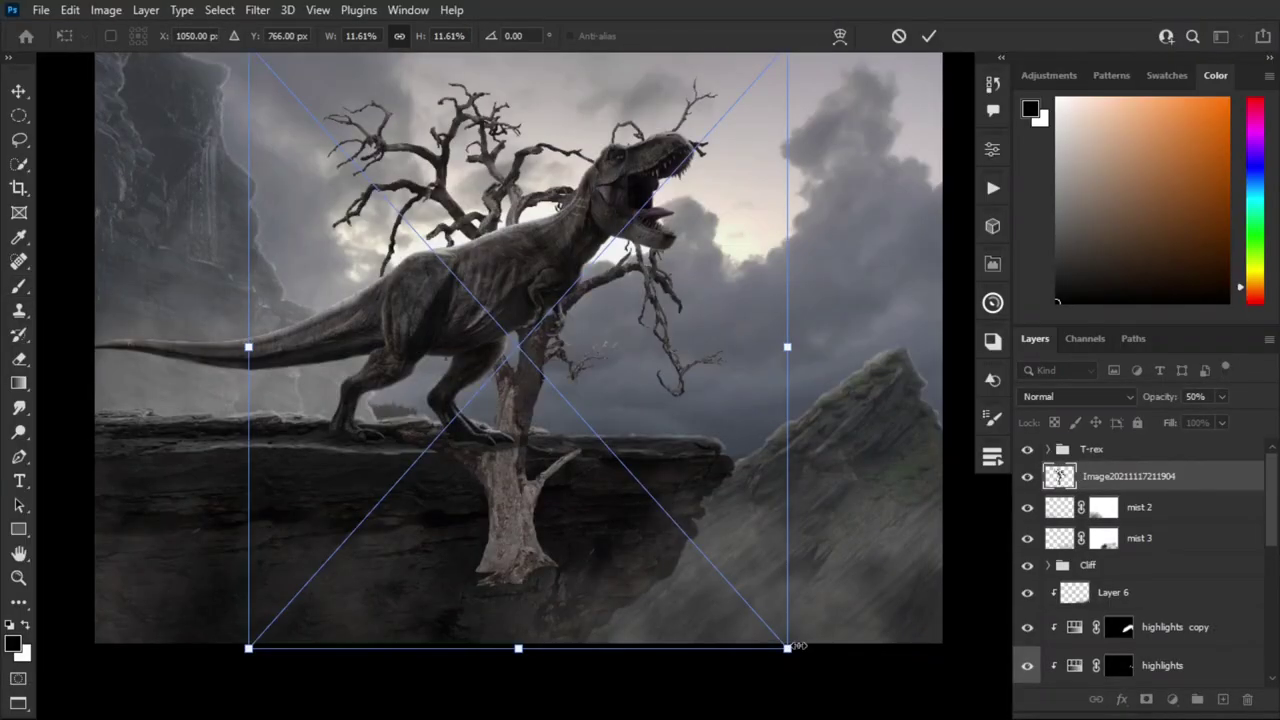
{"action": "left_click_drag", "start_coordinate": [788, 648], "coordinate": [337, 466]}
{"action": "left_click", "coordinate": [1027, 449]}
{"action": "left_click_drag", "start_coordinate": [186, 253], "coordinate": [213, 308]}
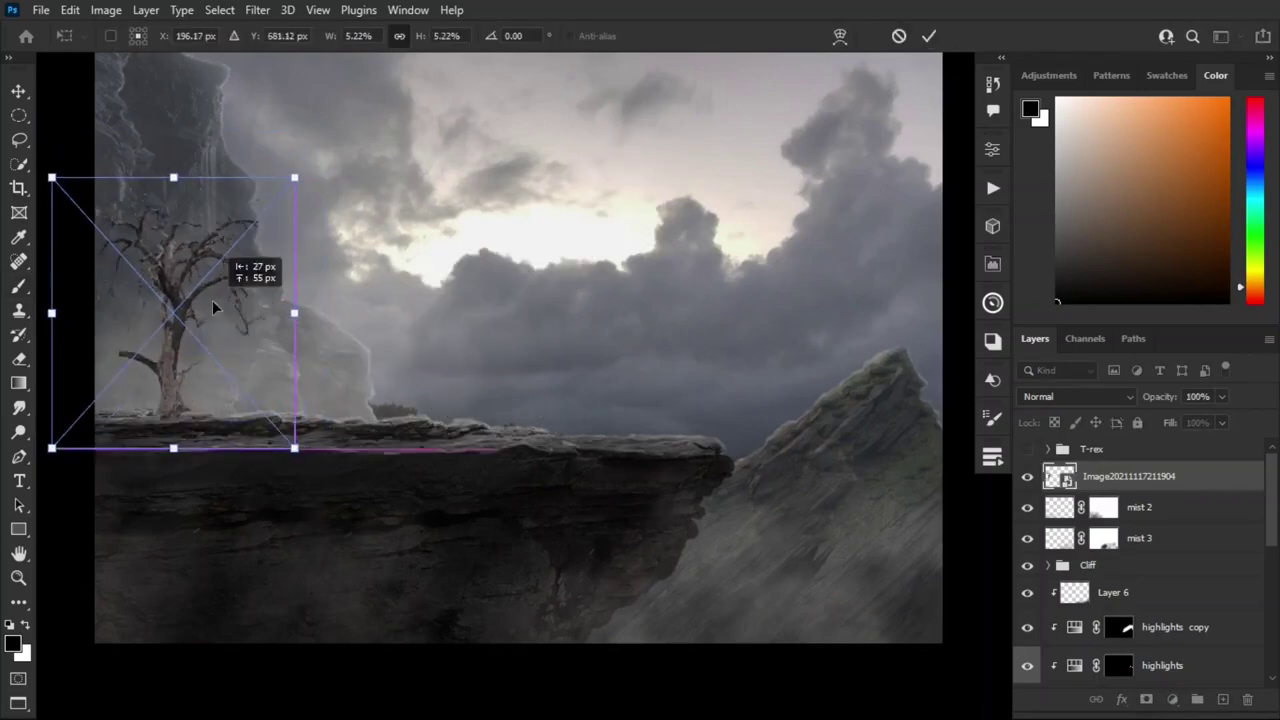
{"action": "left_click", "coordinate": [929, 36]}
{"action": "double_click", "coordinate": [1158, 477]}
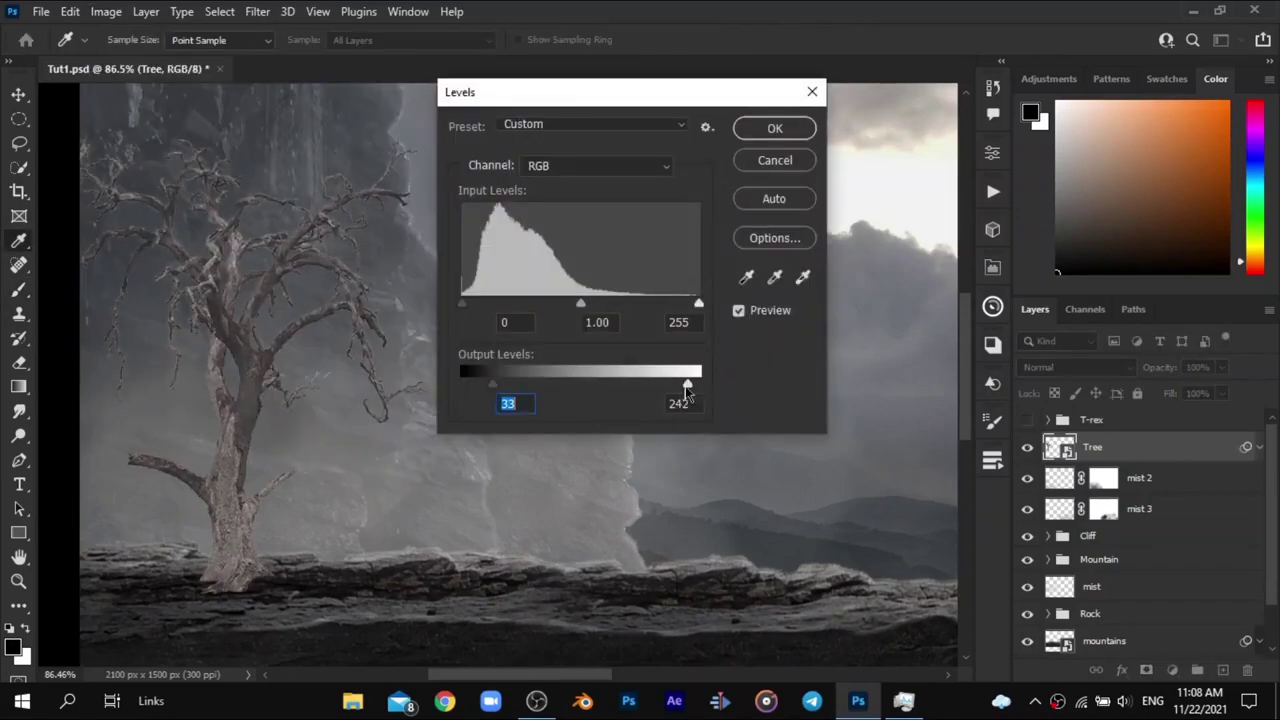
Step: Tone the tree with Levels, Brightness/Contrast, lower saturation and a slightly red Color Balance
{"action": "left_click_drag", "start_coordinate": [687, 388], "coordinate": [632, 388]}
{"action": "key", "text": "Return"}
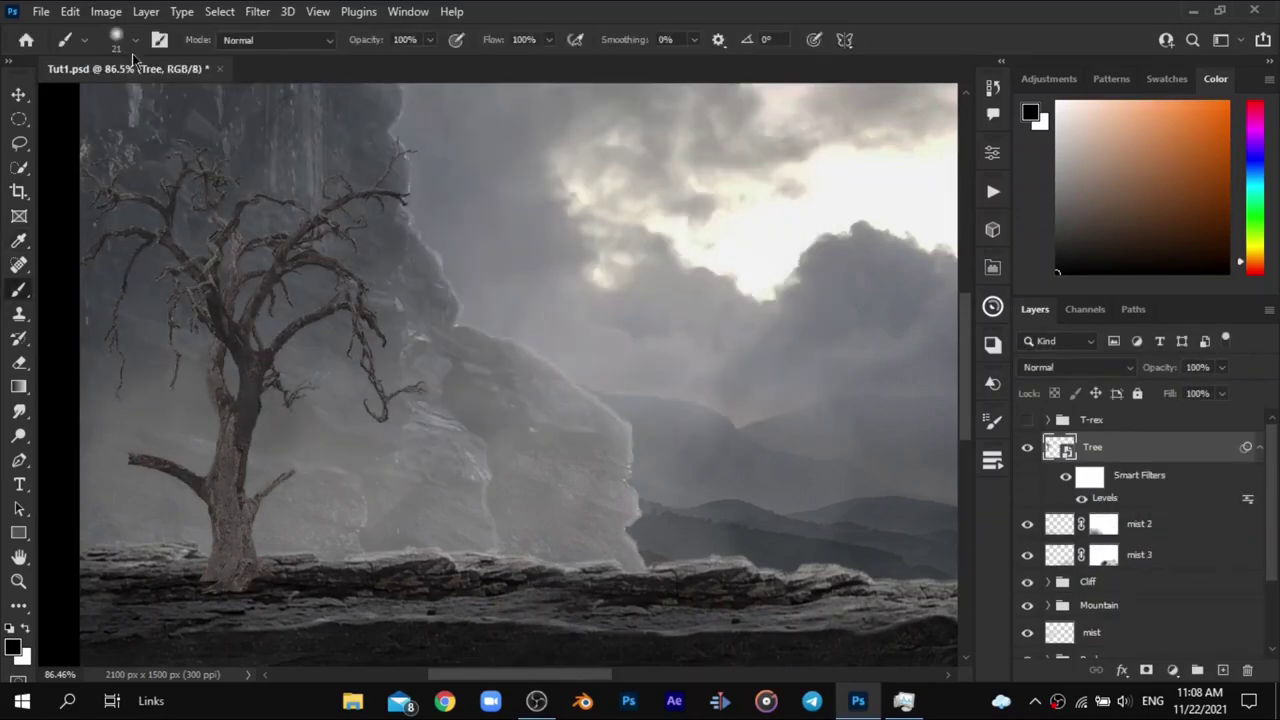
{"action": "key", "text": "Return"}
{"action": "left_click", "coordinate": [106, 11]}
{"action": "left_click", "coordinate": [374, 163]}
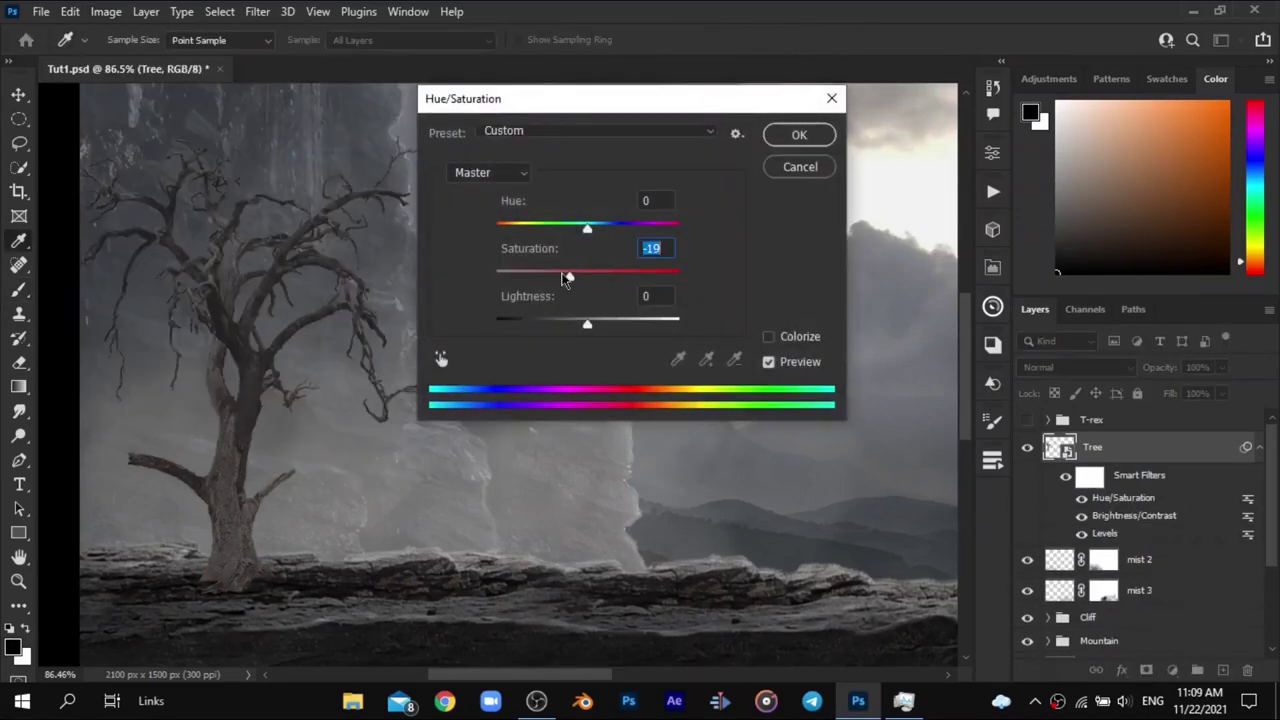
{"action": "key", "text": "Return"}
{"action": "left_click", "coordinate": [106, 11]}
{"action": "left_click", "coordinate": [414, 176]}
{"action": "left_click_drag", "start_coordinate": [592, 214], "coordinate": [596, 218]}
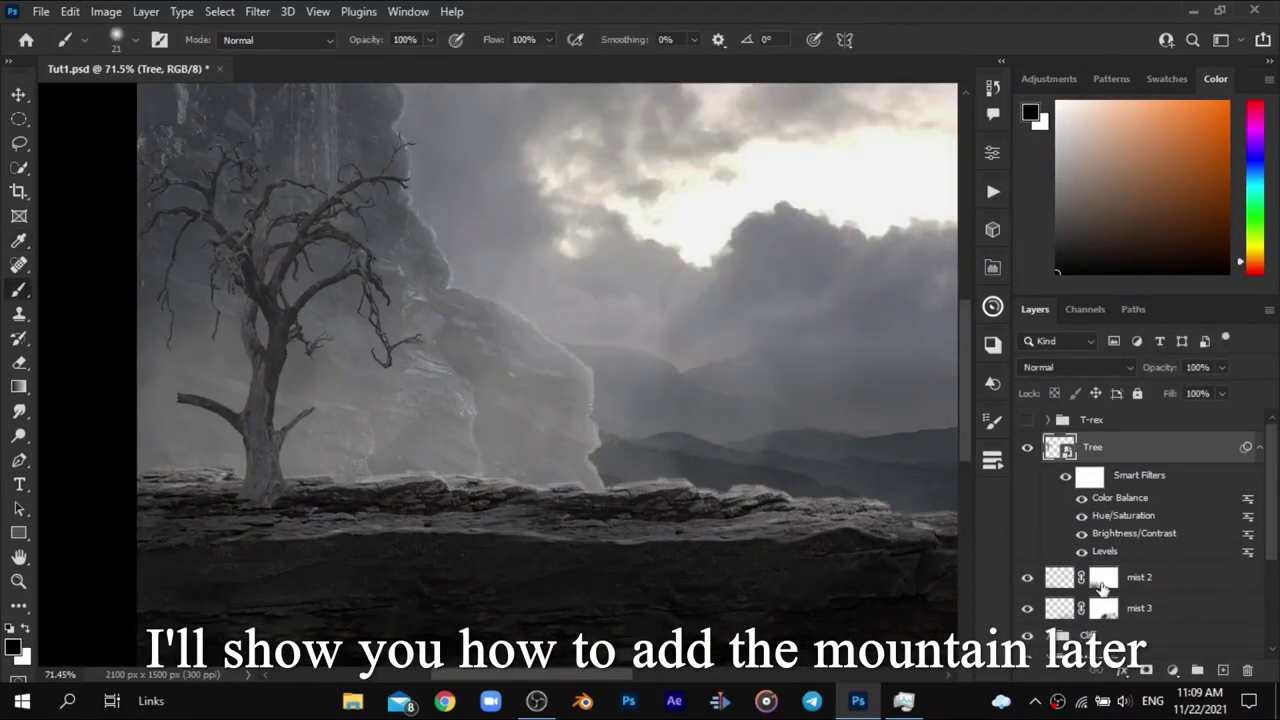
{"action": "right_click", "coordinate": [482, 345]}
{"action": "left_click", "coordinate": [614, 594]}
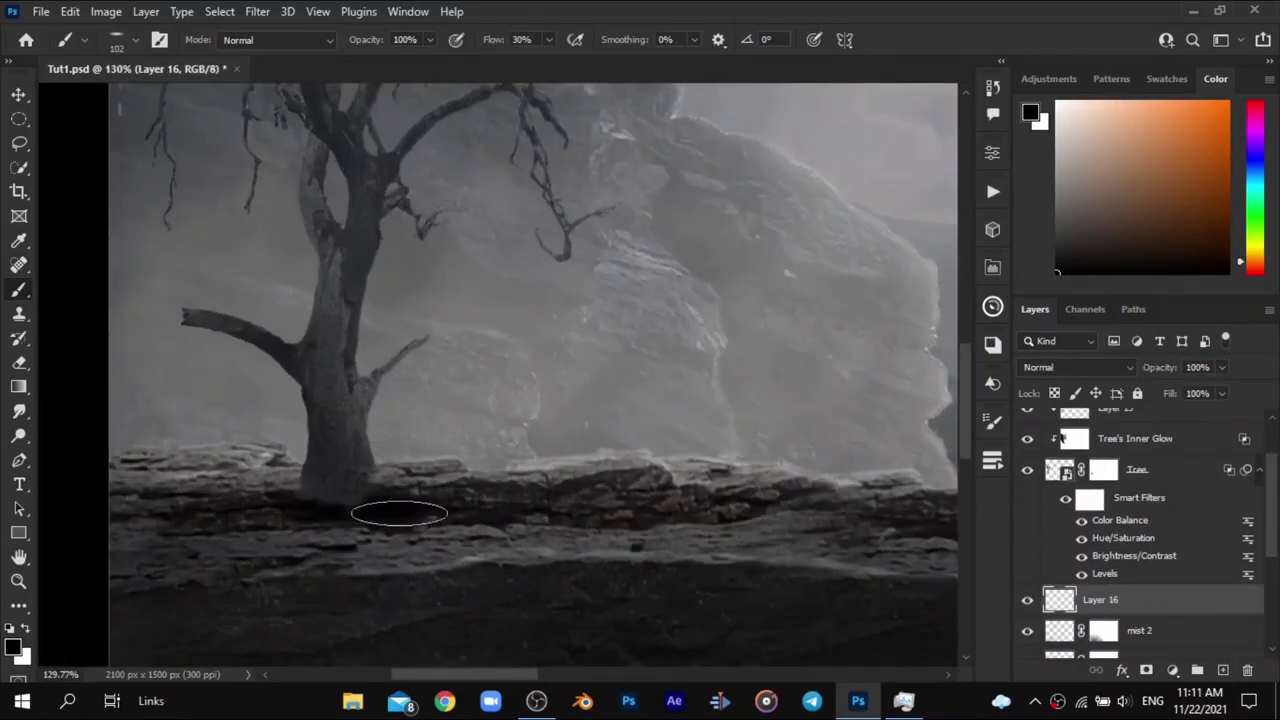
Step: Paint a soft dark shadow under the dead tree's base
{"action": "left_click_drag", "start_coordinate": [240, 568], "coordinate": [378, 546]}
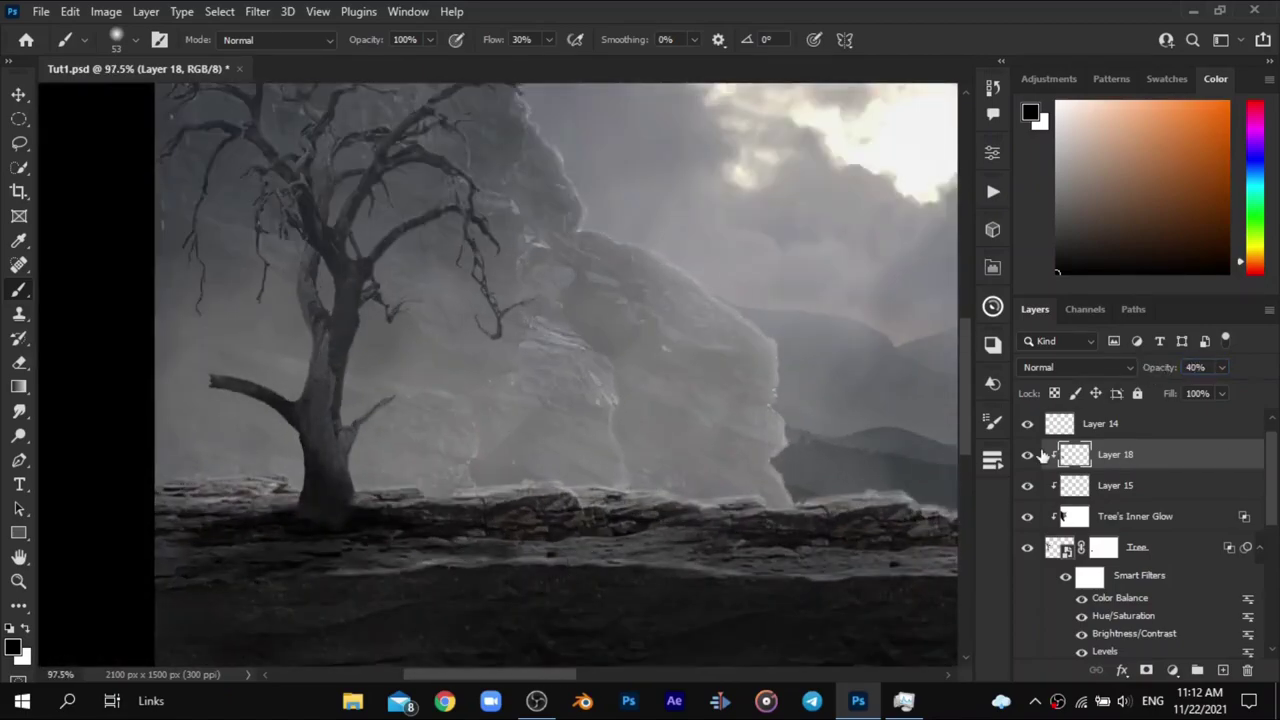
{"action": "scroll", "coordinate": [677, 514], "scroll_direction": "down", "scroll_amount": 5, "text": "alt"}
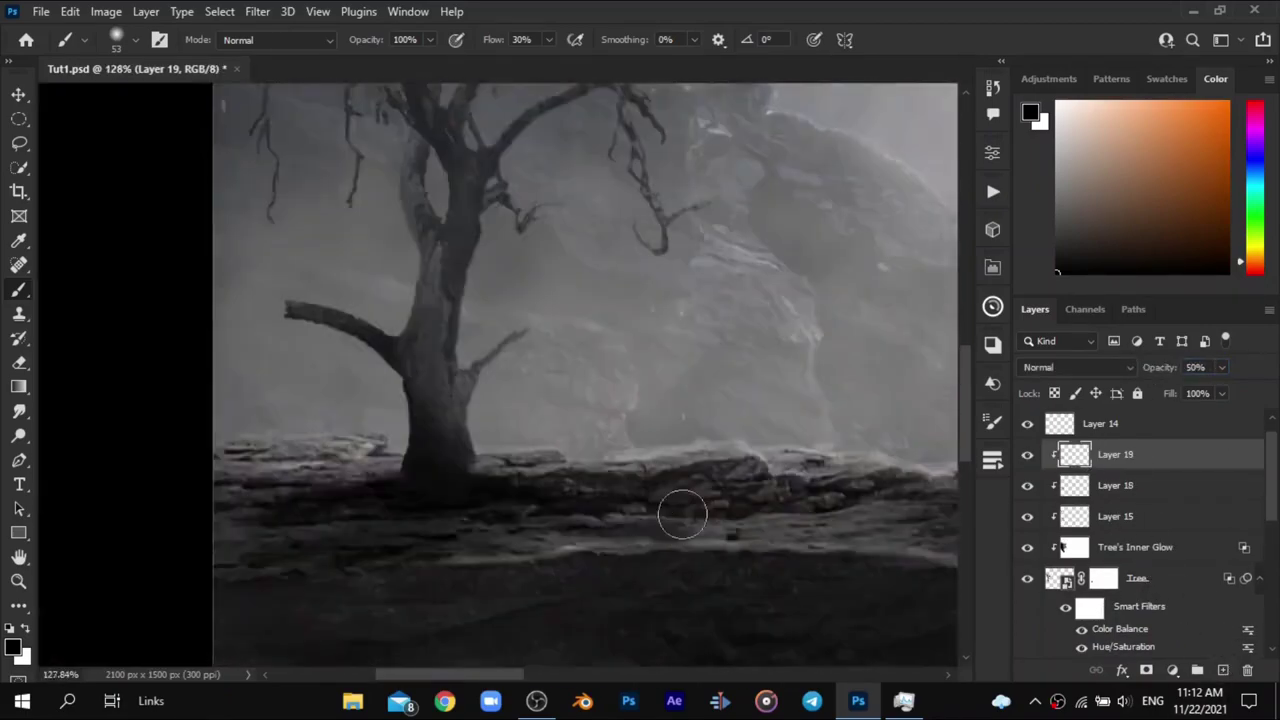
{"action": "scroll", "coordinate": [689, 597], "scroll_direction": "down", "scroll_amount": 3, "text": "alt"}
{"action": "scroll", "coordinate": [1160, 580], "scroll_direction": "down", "scroll_amount": 2}
Step: Add a clipped Levels adjustment and move Layer 14 below the Tree group
{"action": "scroll", "coordinate": [1175, 590], "scroll_direction": "up", "scroll_amount": 2}
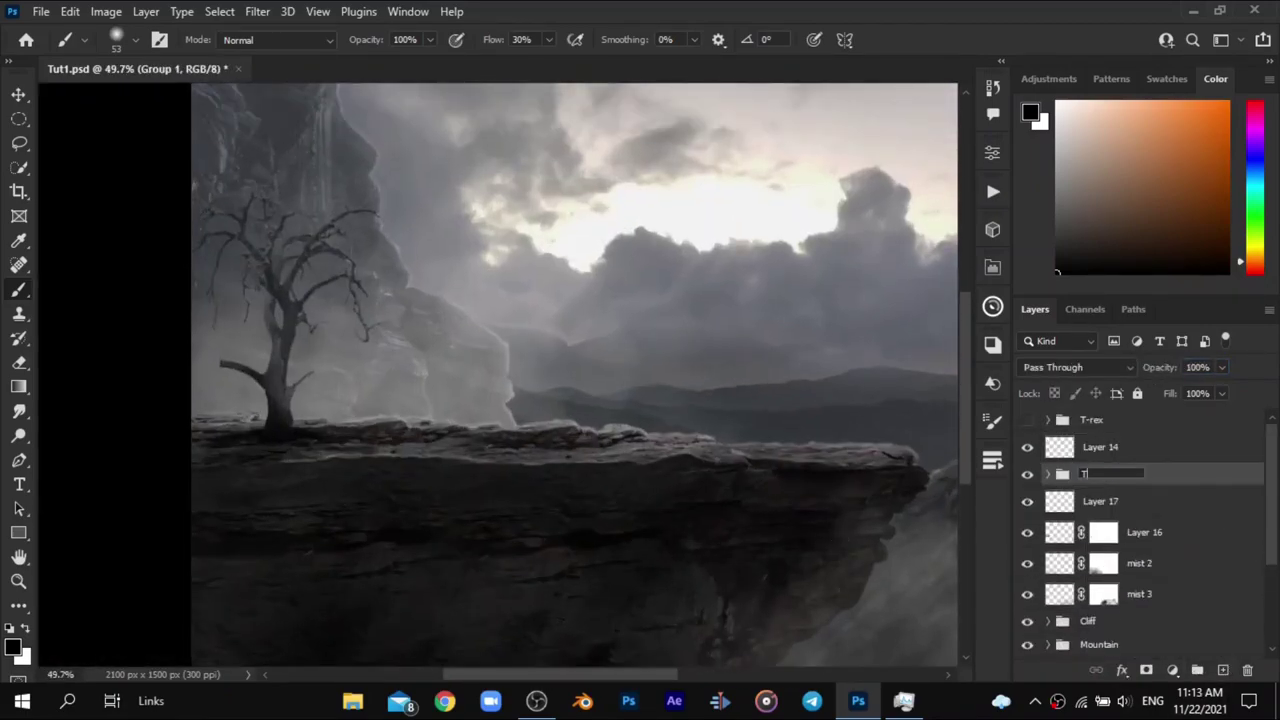
{"action": "left_click", "coordinate": [1172, 670]}
{"action": "left_click", "coordinate": [1150, 400]}
{"action": "left_click_drag", "start_coordinate": [746, 397], "coordinate": [759, 398]}
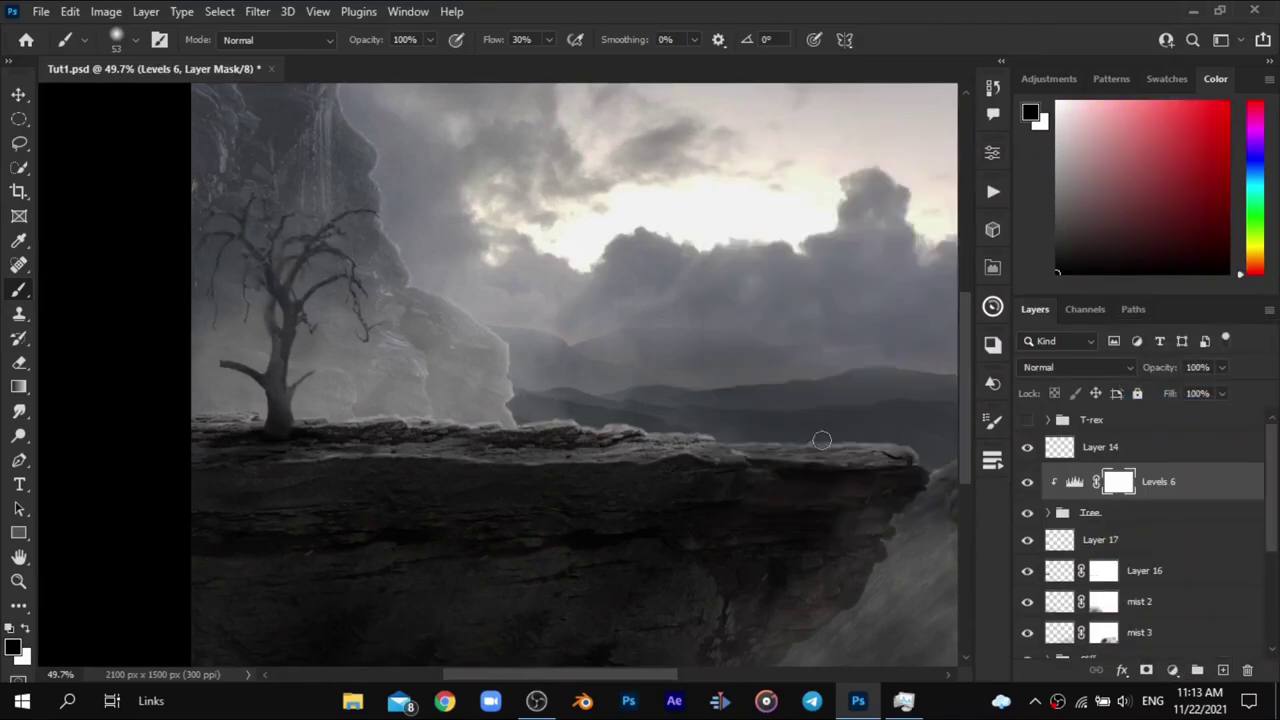
{"action": "left_click", "coordinate": [1035, 450]}
{"action": "left_click_drag", "start_coordinate": [1208, 441], "coordinate": [1150, 527]}
Step: Choose a tree brush preset and rename the shadow layers to shadow and shadow 1
{"action": "right_click", "coordinate": [435, 212]}
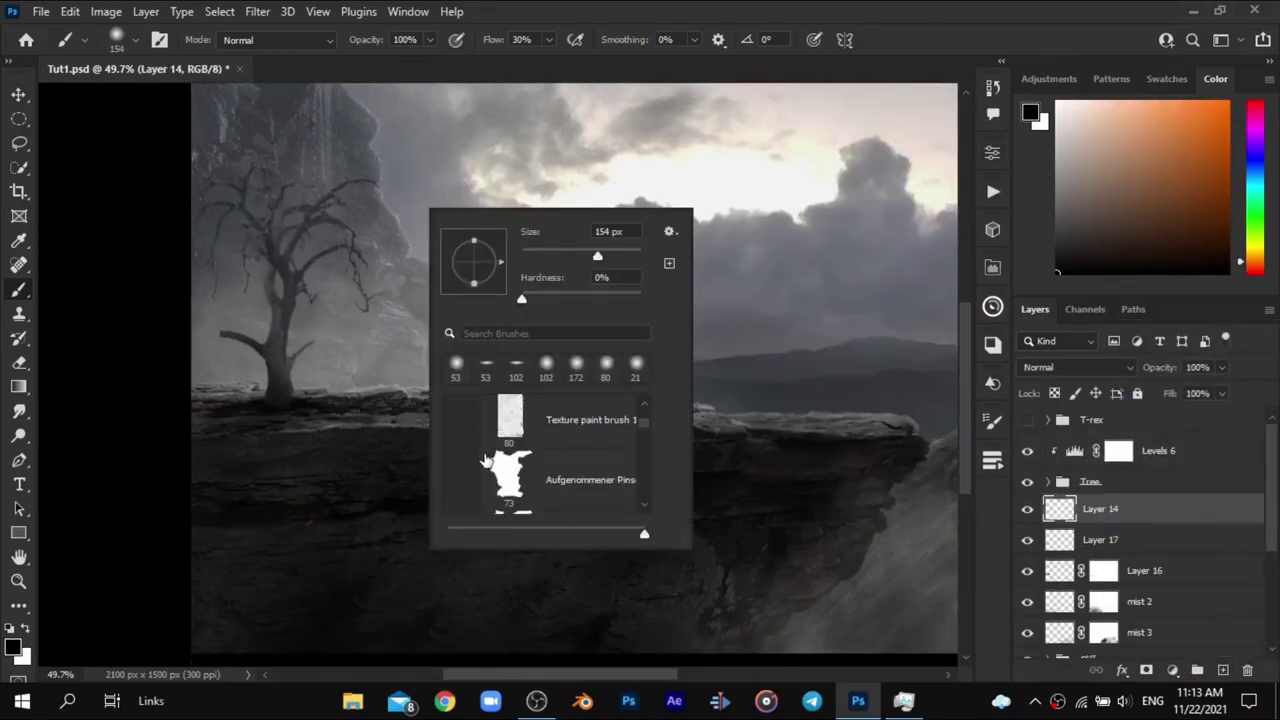
{"action": "scroll", "coordinate": [545, 455], "scroll_direction": "down", "scroll_amount": 3}
{"action": "scroll", "coordinate": [550, 468], "scroll_direction": "down", "scroll_amount": 3}
{"action": "double_click", "coordinate": [551, 468]}
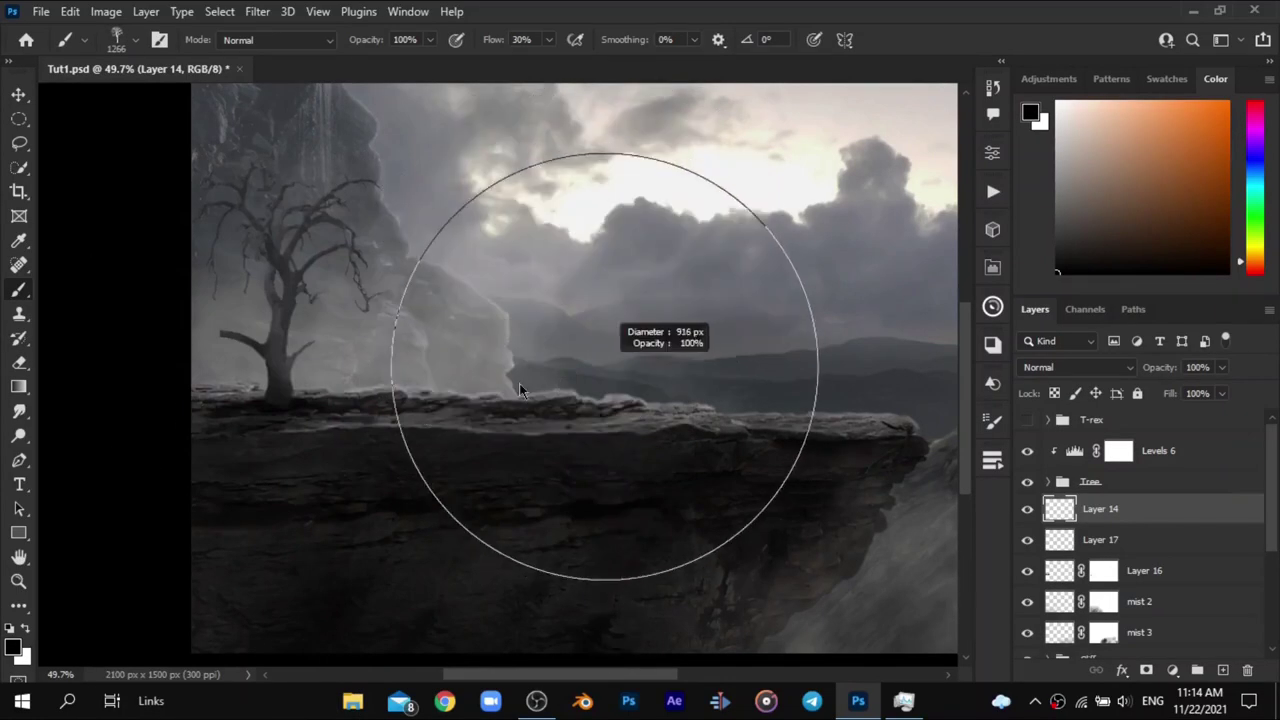
{"action": "double_click", "coordinate": [1100, 539]}
{"action": "type", "text": "shadow"}
{"action": "key", "text": "Tab"}
{"action": "type", "text": "shadow 1"}
Step: Stamp bare trees on the cliff's left, move them below Cliff, and lighten with Levels
{"action": "left_click", "coordinate": [1108, 510]}
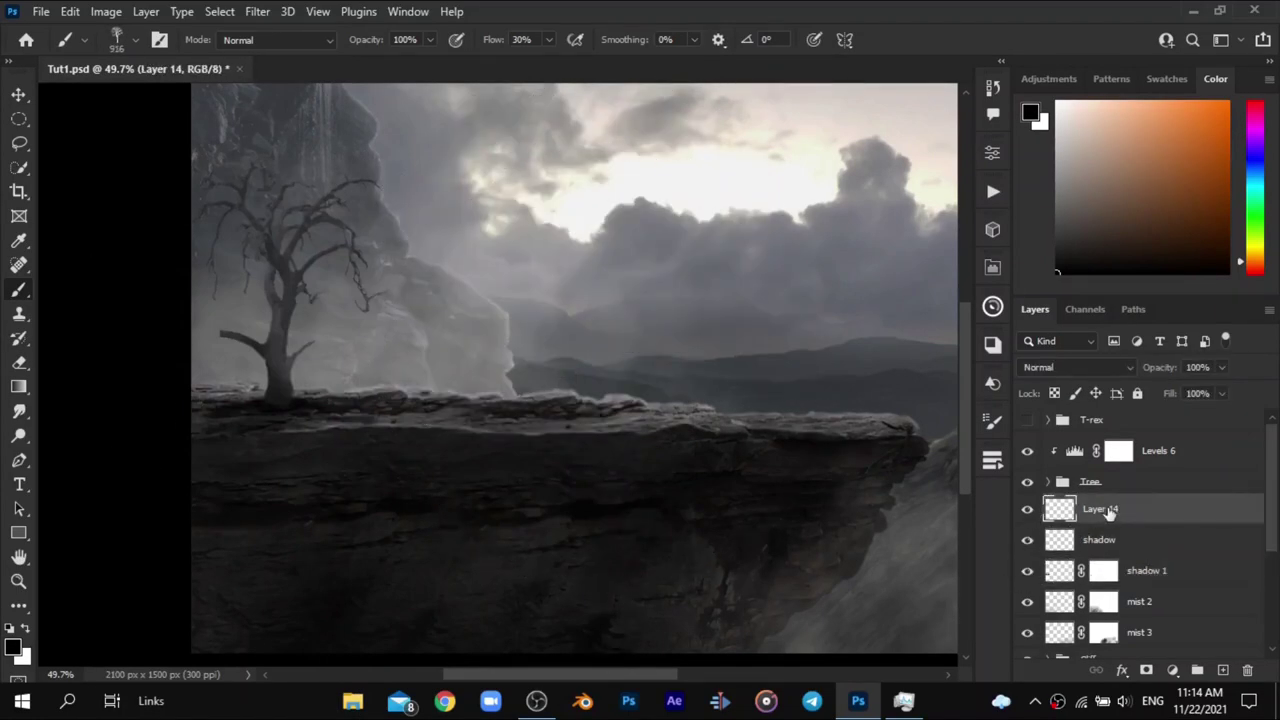
{"action": "left_click", "coordinate": [360, 340]}
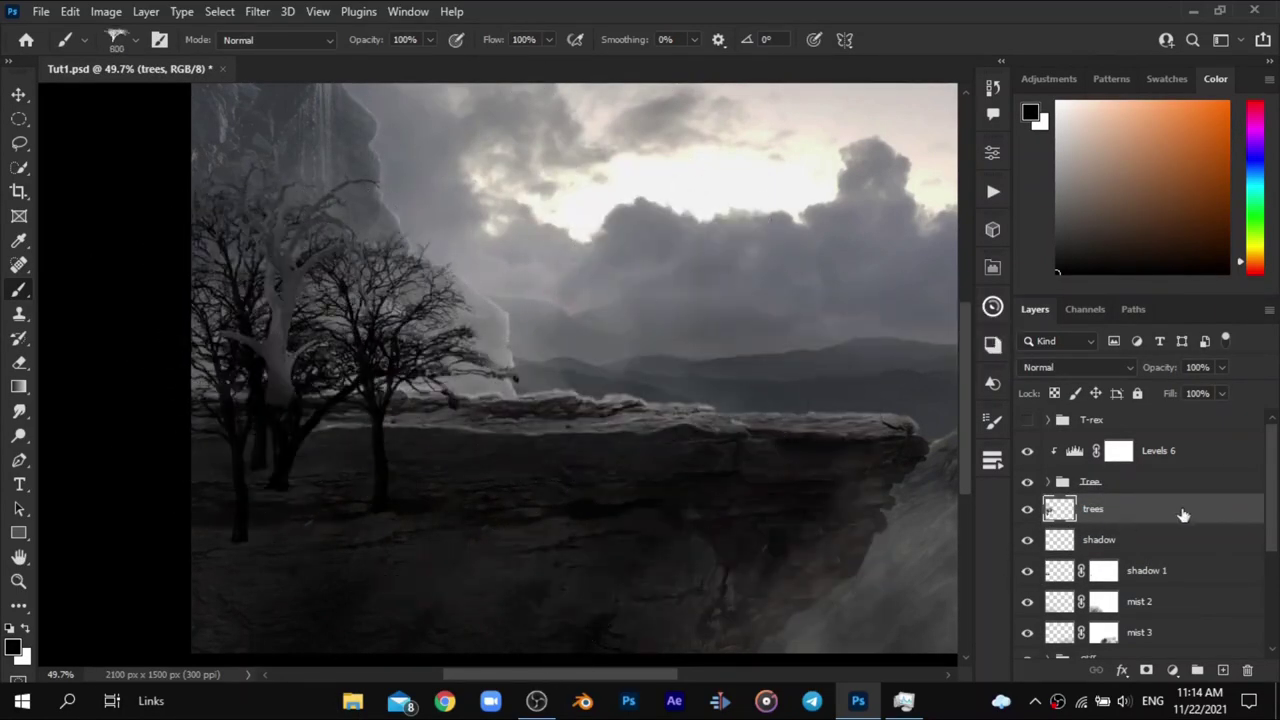
{"action": "left_click_drag", "start_coordinate": [1093, 509], "coordinate": [1164, 607]}
{"action": "scroll", "coordinate": [1022, 503], "scroll_direction": "down", "scroll_amount": 2}
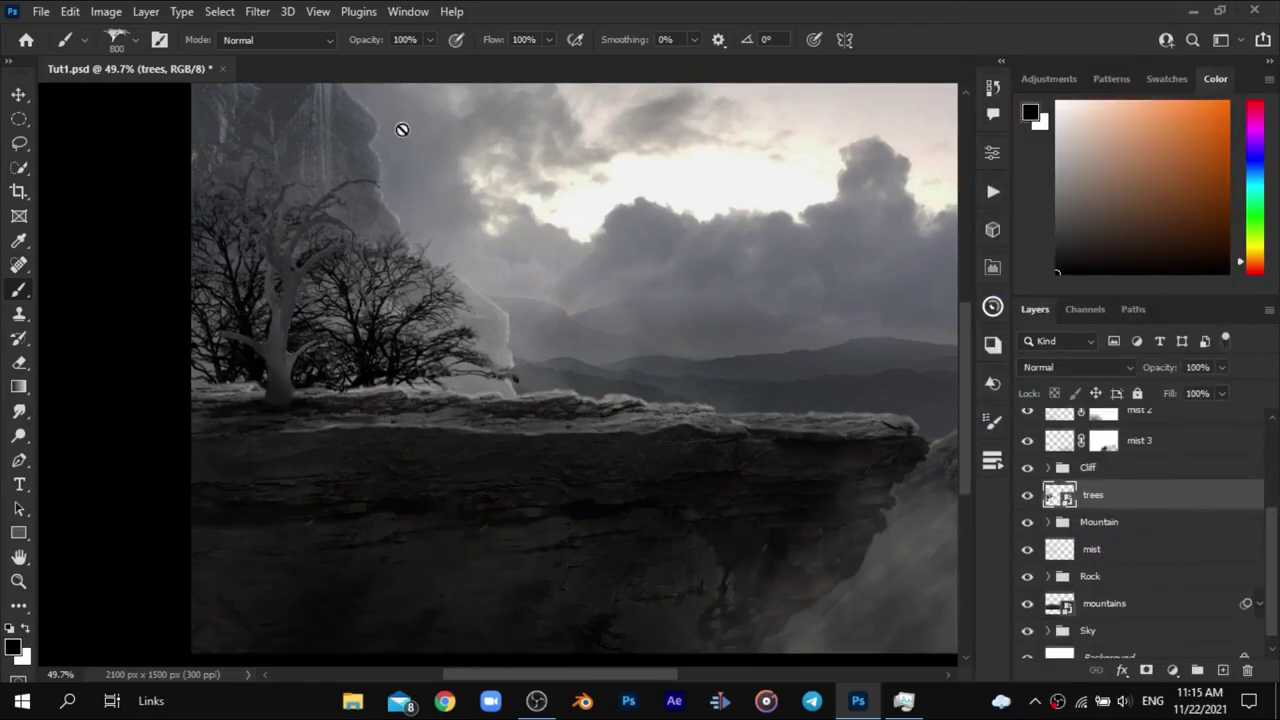
{"action": "key", "text": "ctrl+l"}
{"action": "left_click_drag", "start_coordinate": [556, 372], "coordinate": [590, 380]}
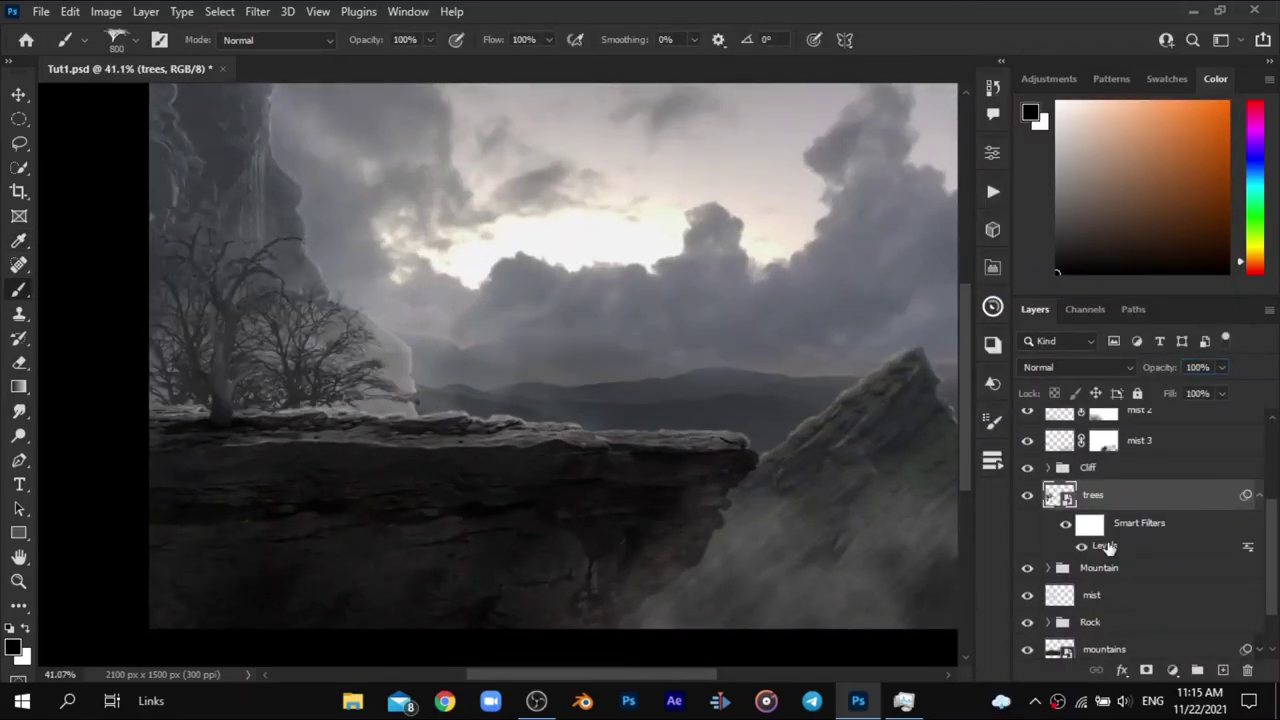
{"action": "key", "text": "ctrl+shift+alt+n"}
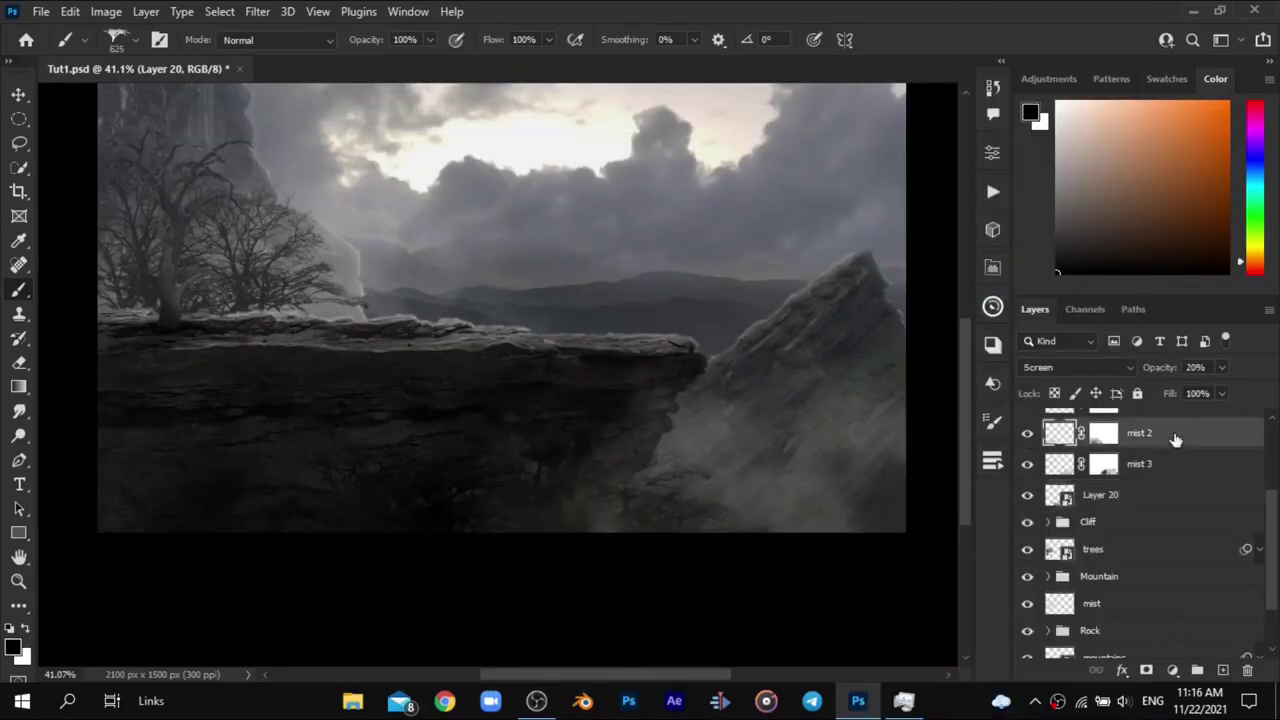
Step: Rename Layer 20 to 'trees 2' and apply Levels to it
{"action": "double_click", "coordinate": [1100, 494]}
{"action": "type", "text": "trees 2"}
{"action": "key", "text": "Return"}
{"action": "key", "text": "ctrl+l"}
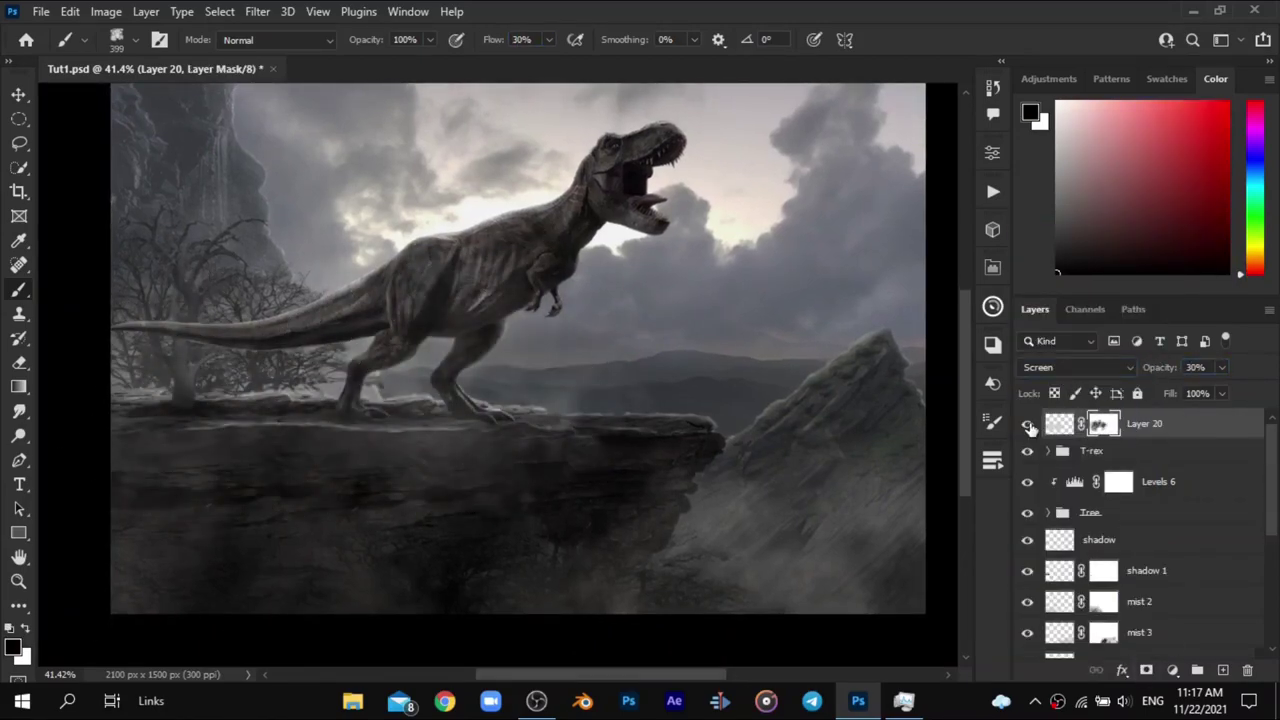
Step: Reopen the mountains layer's Levels smart filter settings
{"action": "left_click_drag", "start_coordinate": [638, 307], "coordinate": [582, 323]}
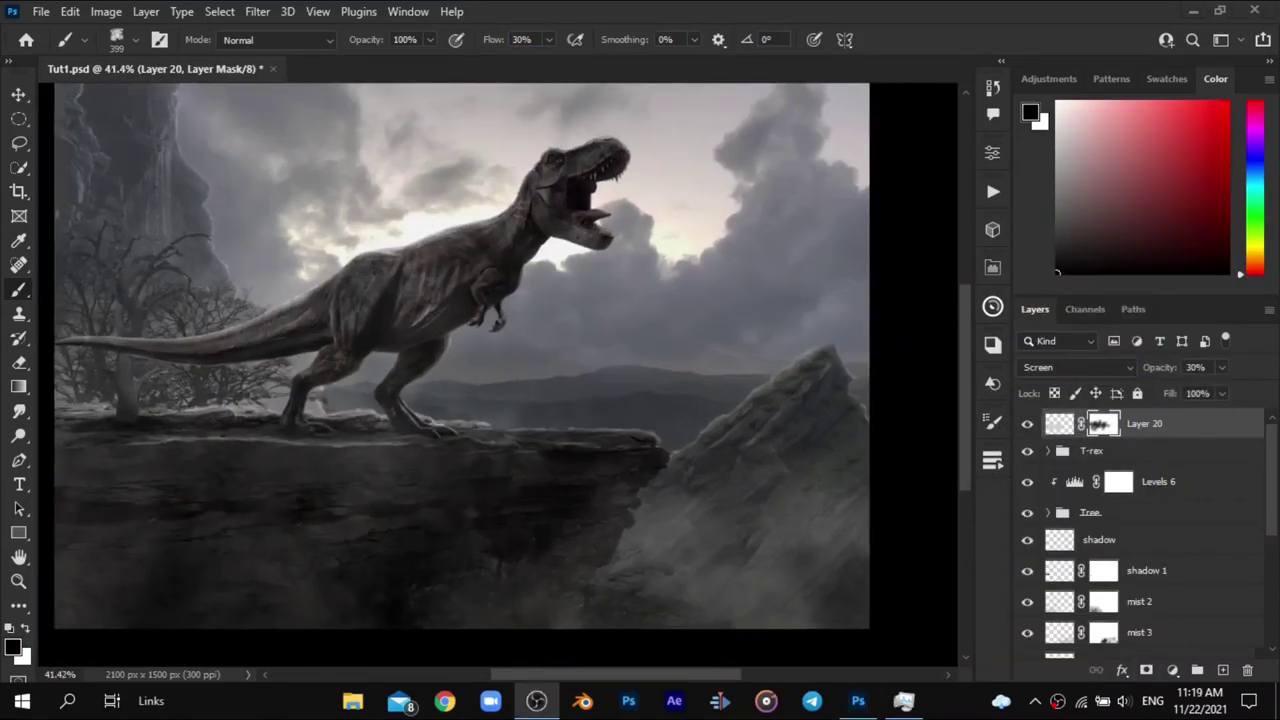
{"action": "scroll", "coordinate": [1150, 540], "scroll_direction": "down", "scroll_amount": 3}
{"action": "left_click", "coordinate": [1104, 489]}
{"action": "double_click", "coordinate": [1104, 593]}
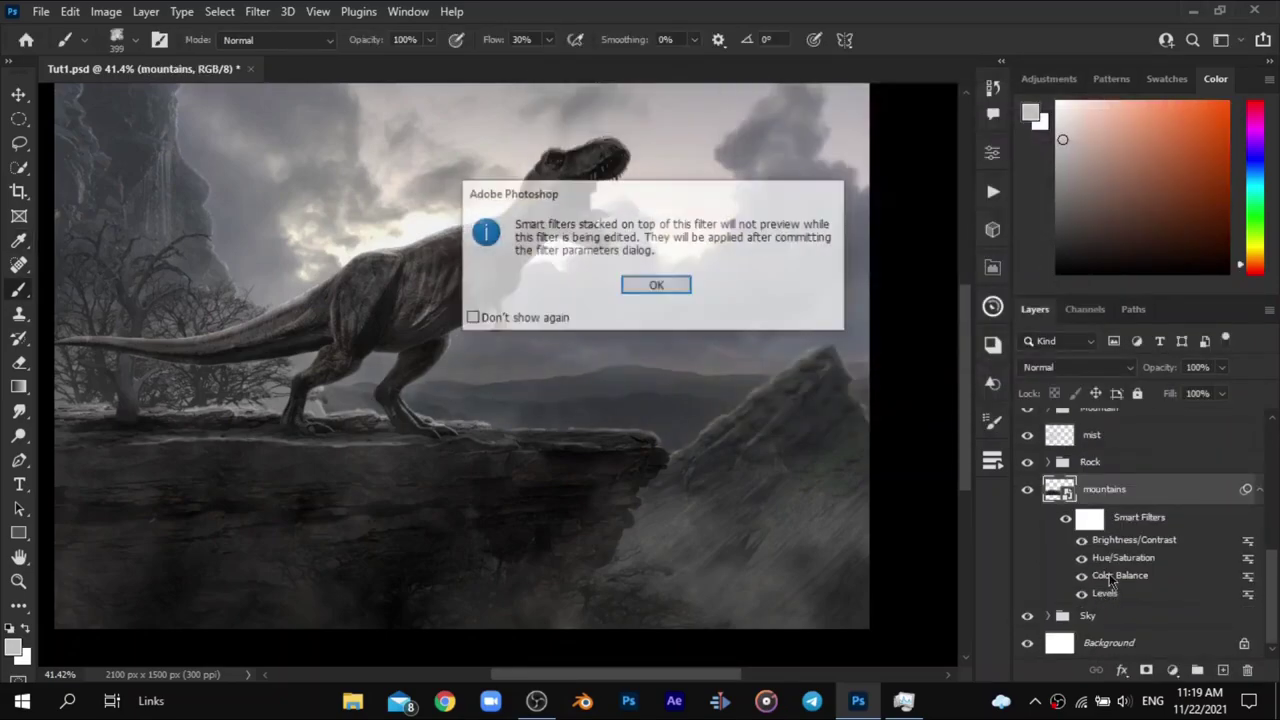
{"action": "left_click", "coordinate": [655, 284]}
{"action": "right_click", "coordinate": [1104, 489]}
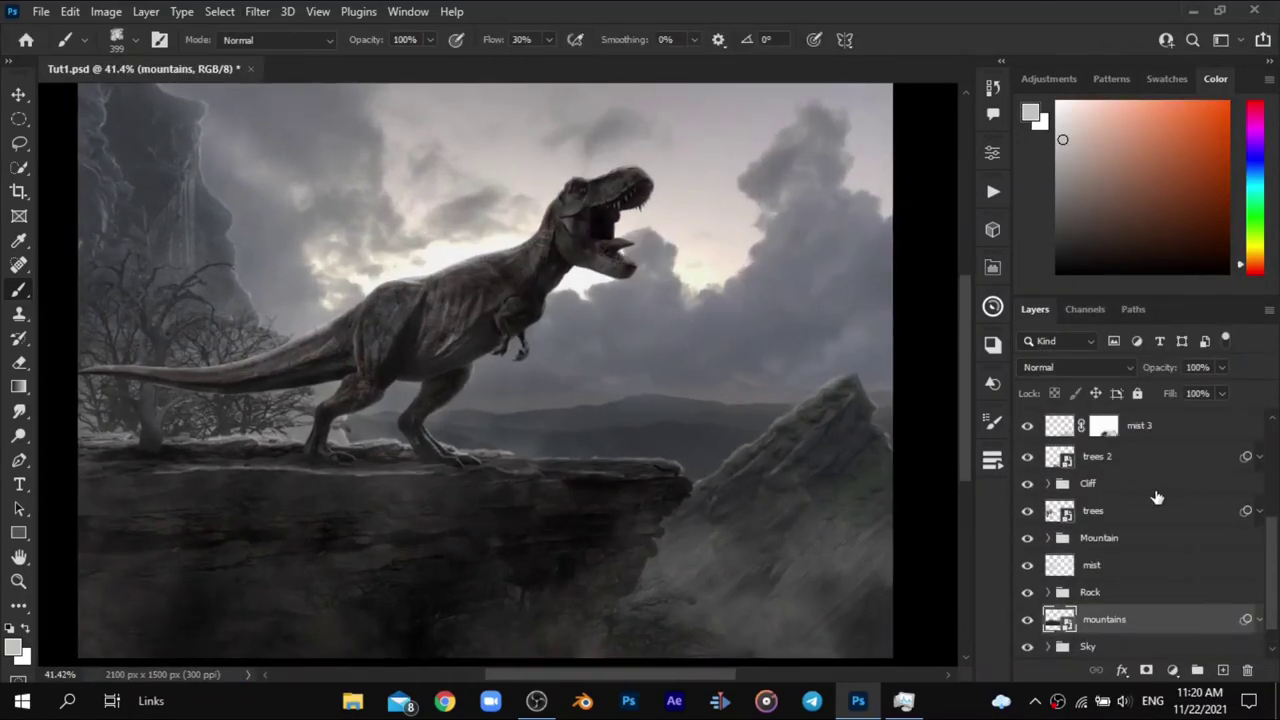
Step: Stamp bird flocks on a new layer with AZBrushes3 bird brushes at 100% flow
{"action": "left_click", "coordinate": [1222, 670]}
{"action": "right_click", "coordinate": [466, 178]}
{"action": "scroll", "coordinate": [570, 420], "scroll_direction": "down", "scroll_amount": 3}
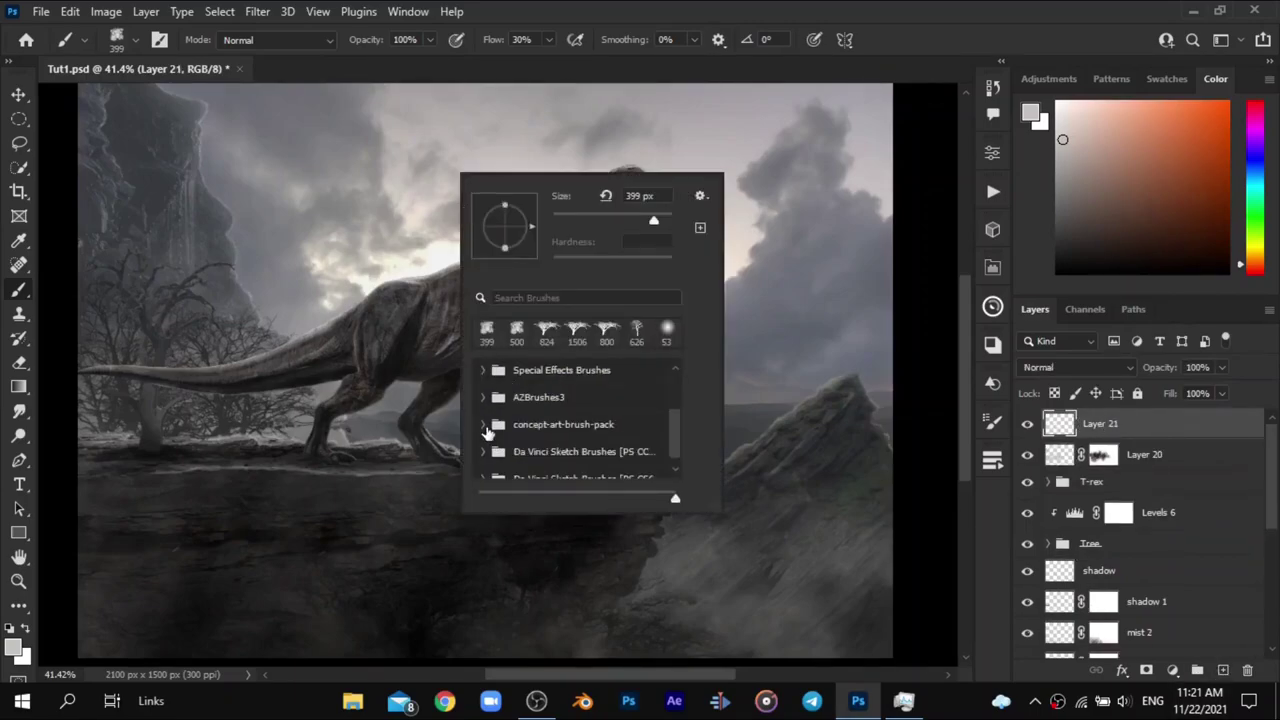
{"action": "scroll", "coordinate": [600, 430], "scroll_direction": "up", "scroll_amount": 3}
{"action": "scroll", "coordinate": [500, 400], "scroll_direction": "down", "scroll_amount": 3}
{"action": "left_click", "coordinate": [484, 384]}
{"action": "scroll", "coordinate": [558, 422], "scroll_direction": "down", "scroll_amount": 2}
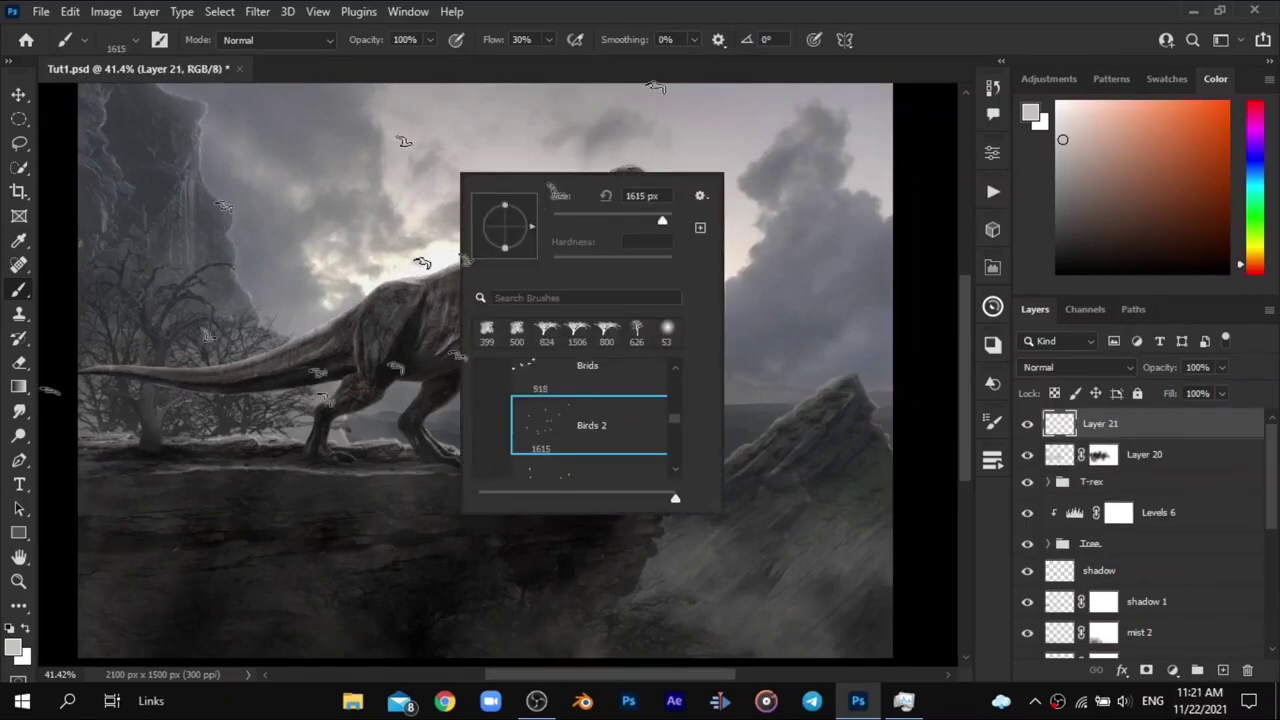
{"action": "left_click", "coordinate": [432, 308]}
{"action": "key", "text": "shift+0"}
{"action": "right_click", "coordinate": [470, 178]}
{"action": "left_click", "coordinate": [463, 425]}
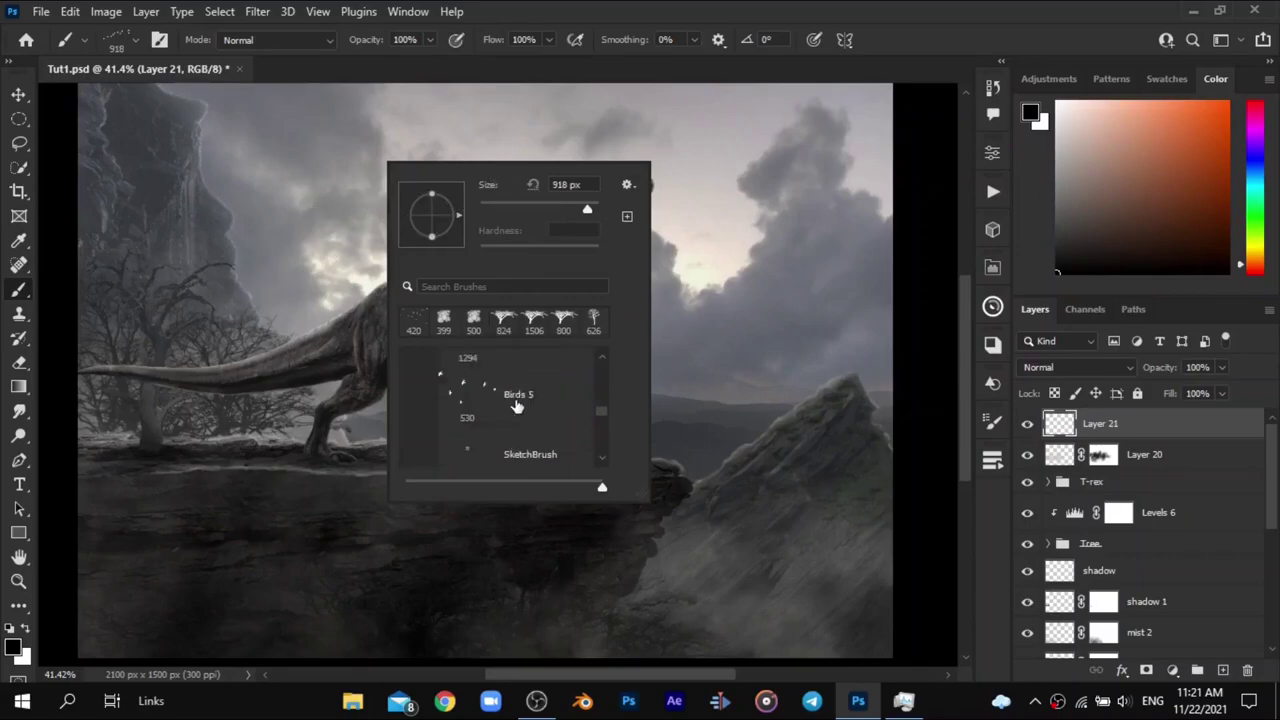
{"action": "double_click", "coordinate": [483, 421]}
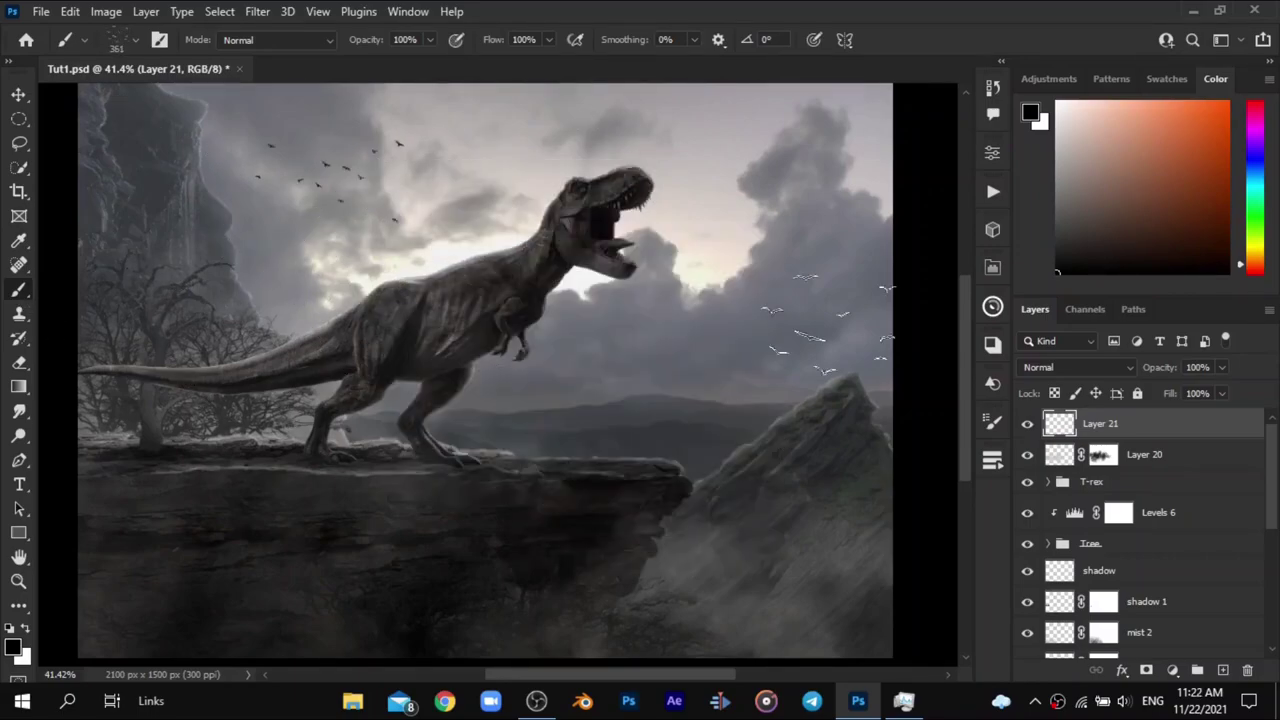
Step: Name the layer 'birds', lighten it with Levels output 43–228, and drag in the pteranodon PNG
{"action": "type", "text": "birds"}
{"action": "key", "text": "Return"}
{"action": "key", "text": "ctrl+l"}
{"action": "left_click_drag", "start_coordinate": [849, 340], "coordinate": [890, 340]}
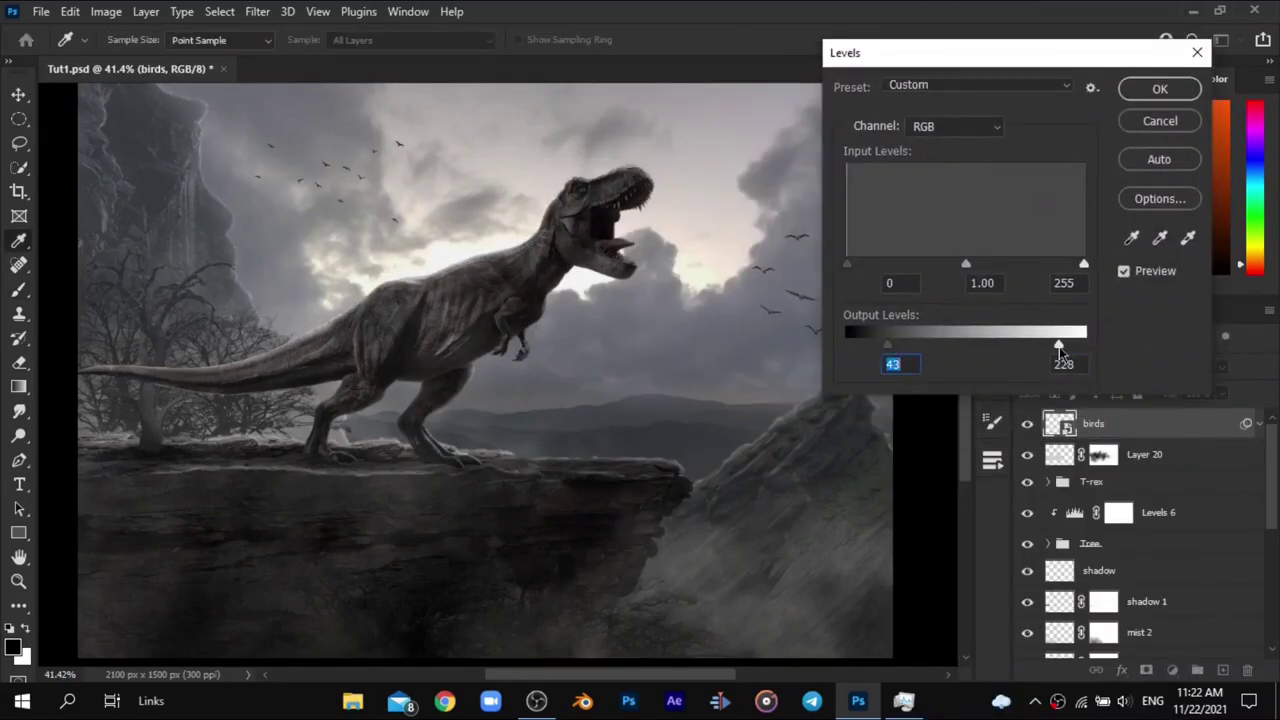
{"action": "key", "text": "Return"}
{"action": "left_click", "coordinate": [1258, 423]}
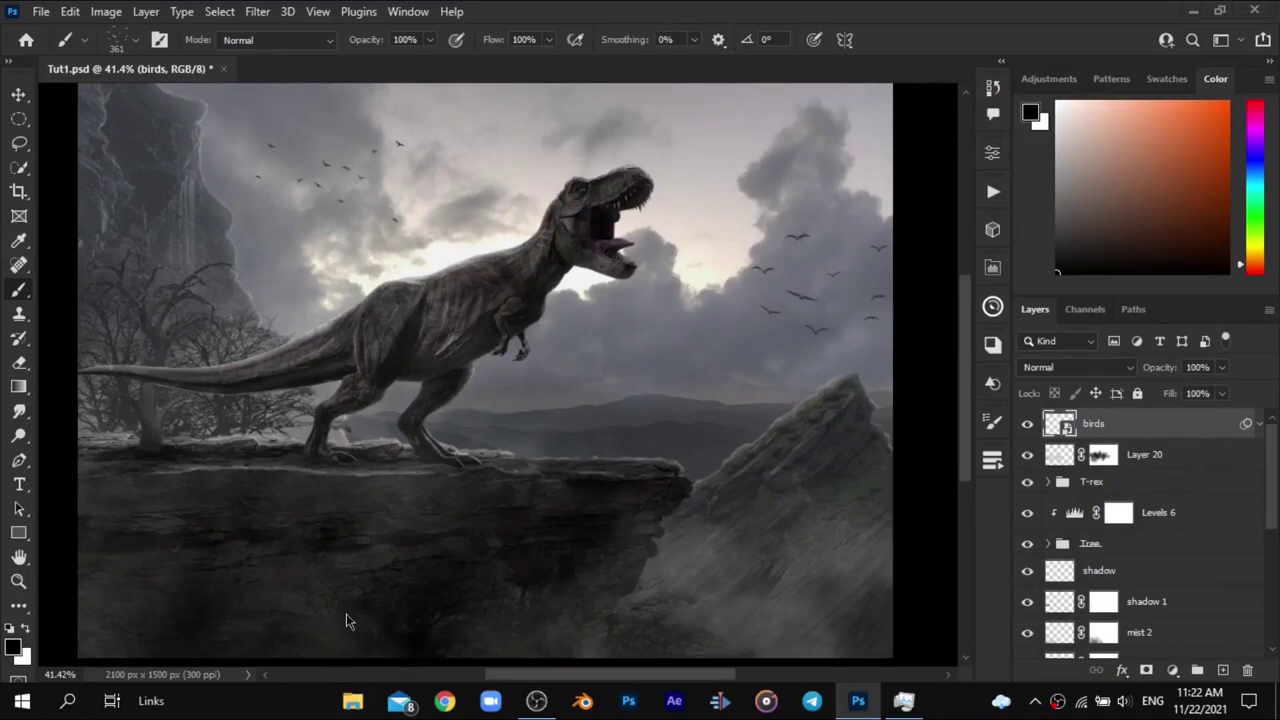
{"action": "left_click", "coordinate": [352, 700]}
{"action": "left_click_drag", "start_coordinate": [503, 257], "coordinate": [725, 175]}
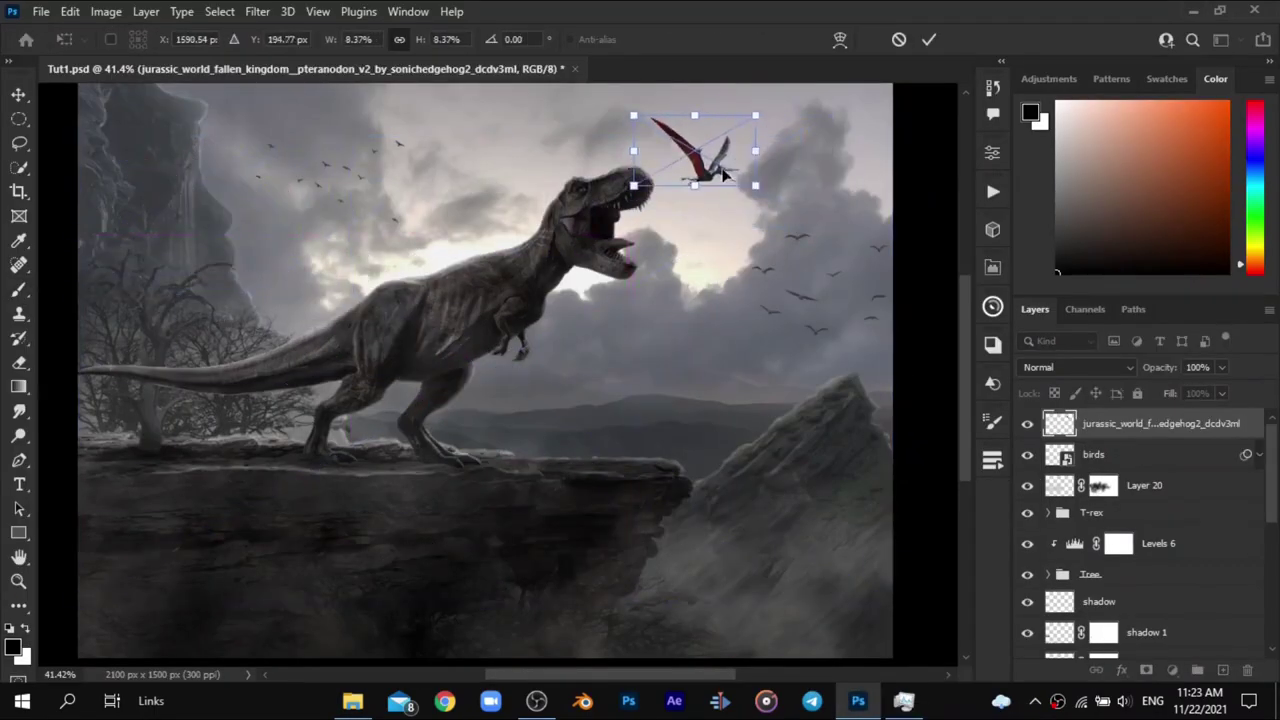
Step: Name the pteranodon layer 'bird' and apply Levels to it
{"action": "key", "text": "Return"}
{"action": "double_click", "coordinate": [1160, 423]}
{"action": "type", "text": "bird"}
{"action": "key", "text": "Return"}
{"action": "key", "text": "ctrl+l"}
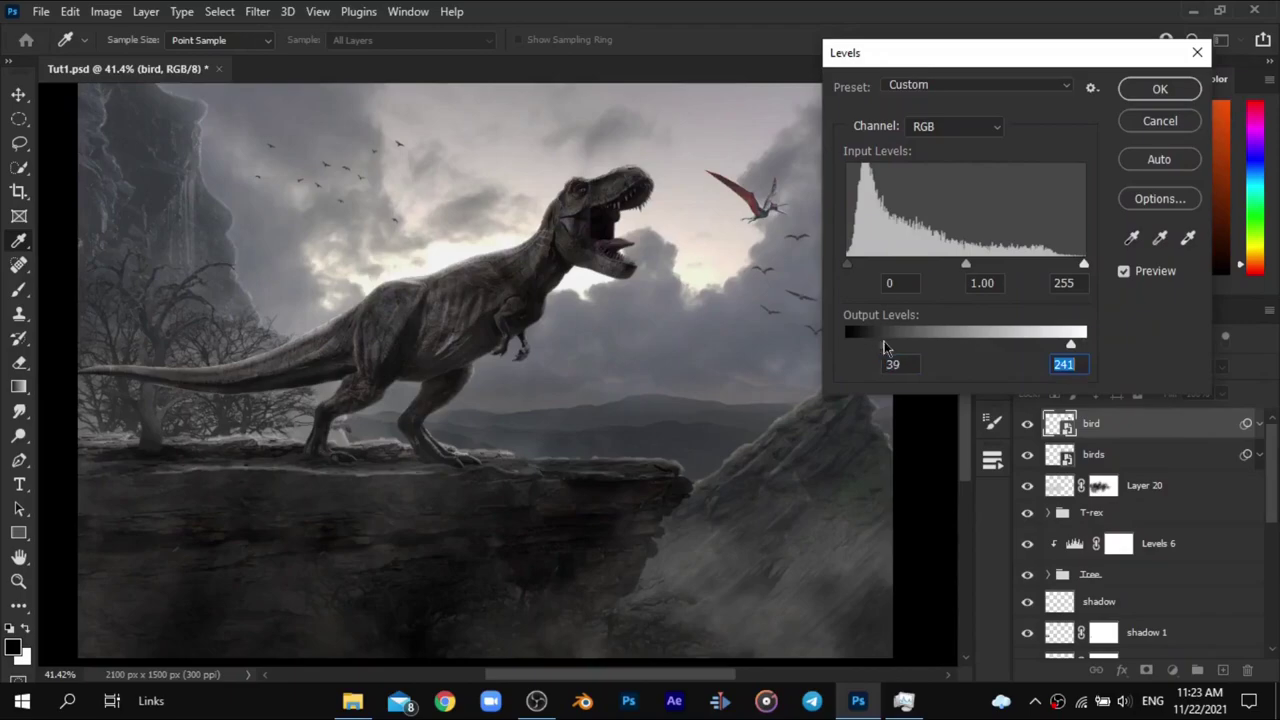
{"action": "key", "text": "Return"}
Step: Tone the pteranodon with Brightness/Contrast, Hue/Saturation -37 and Color Balance
{"action": "left_click", "coordinate": [105, 11]}
{"action": "left_click", "coordinate": [352, 59]}
{"action": "left_click", "coordinate": [105, 11]}
{"action": "left_click", "coordinate": [341, 158]}
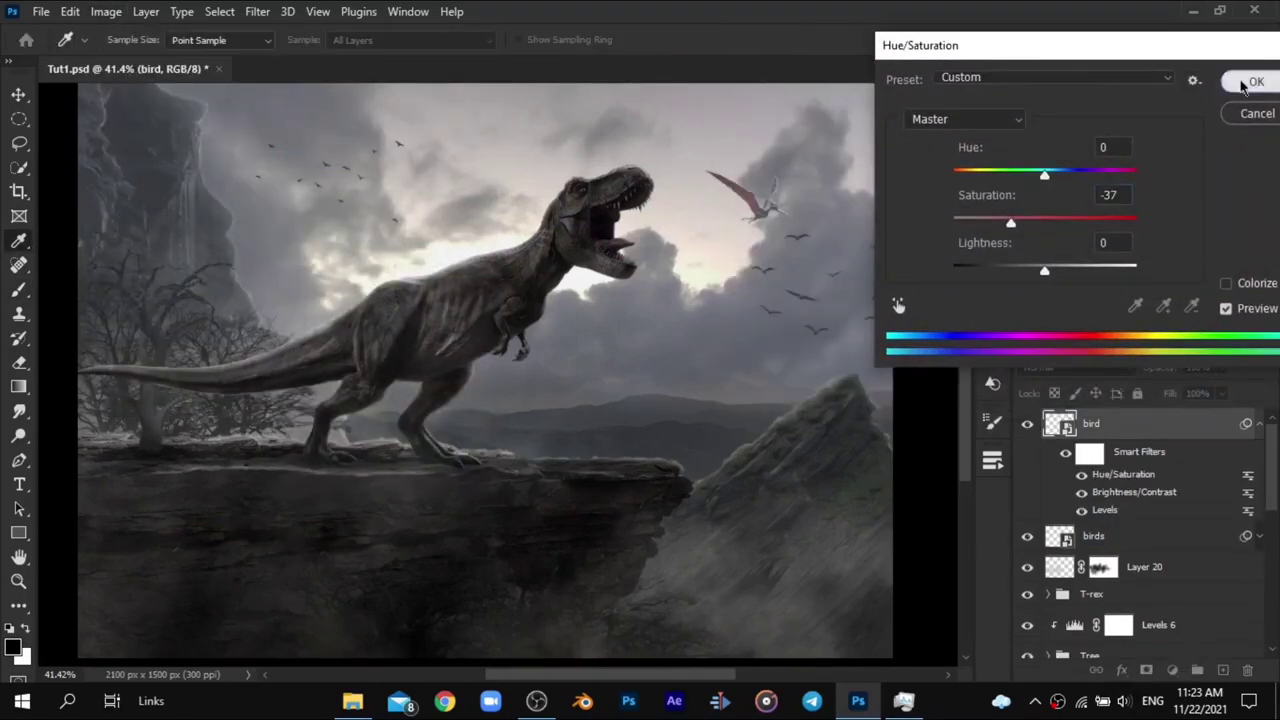
{"action": "key", "text": "Return"}
{"action": "left_click", "coordinate": [105, 11]}
{"action": "left_click", "coordinate": [337, 176]}
{"action": "left_click", "coordinate": [562, 99]}
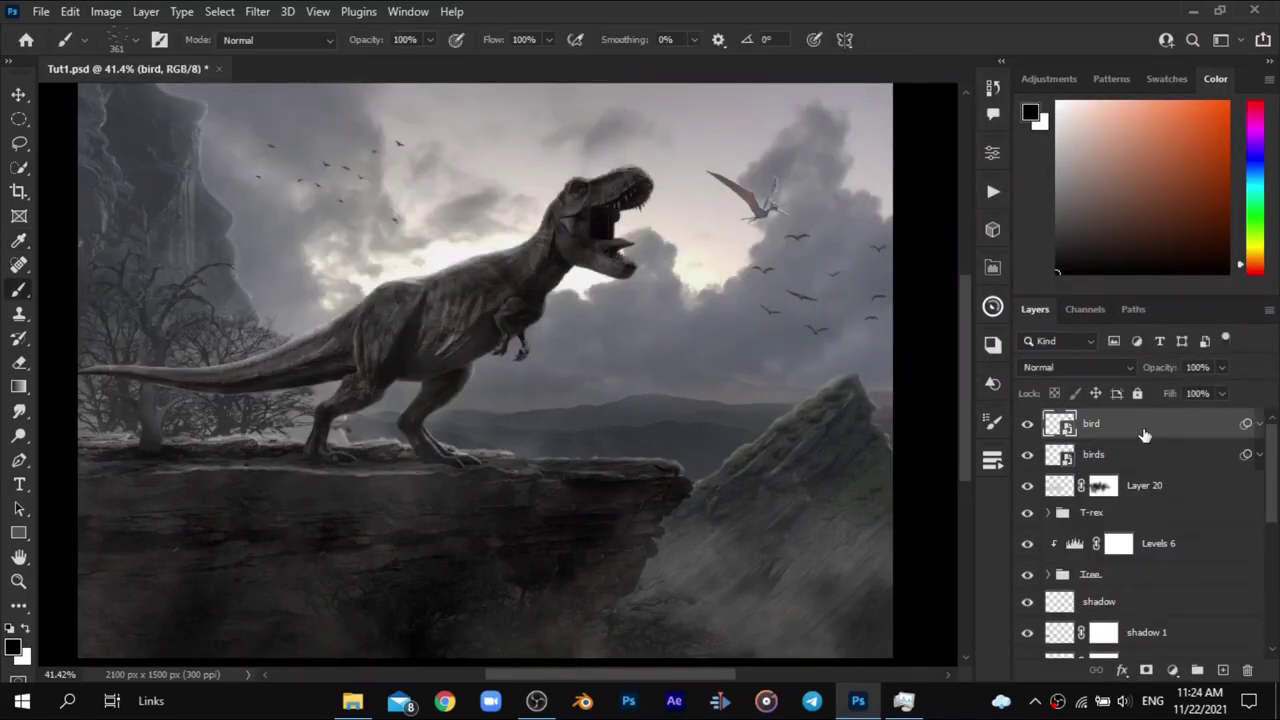
Step: Apply a 17 px Motion Blur to the pteranodon
{"action": "left_click", "coordinate": [257, 11]}
{"action": "left_click", "coordinate": [536, 357]}
{"action": "left_click", "coordinate": [1011, 289]}
{"action": "left_click_drag", "start_coordinate": [881, 398], "coordinate": [887, 400]}
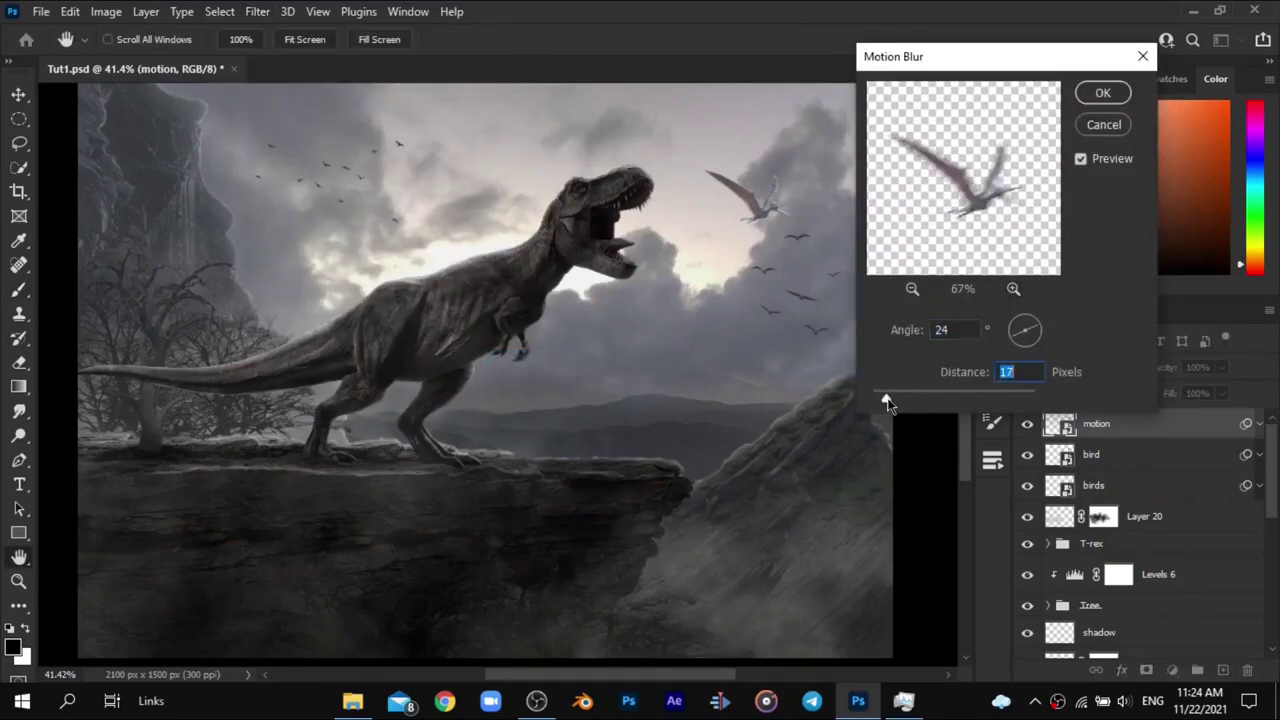
{"action": "key", "text": "Return"}
Step: Mask the motion blur with a 30 px Soft Round Pressure brush and add a 0.4 px Gaussian Blur
{"action": "key", "text": "b"}
{"action": "scroll", "coordinate": [589, 320], "scroll_direction": "up", "scroll_amount": 5}
{"action": "right_click", "coordinate": [588, 393]}
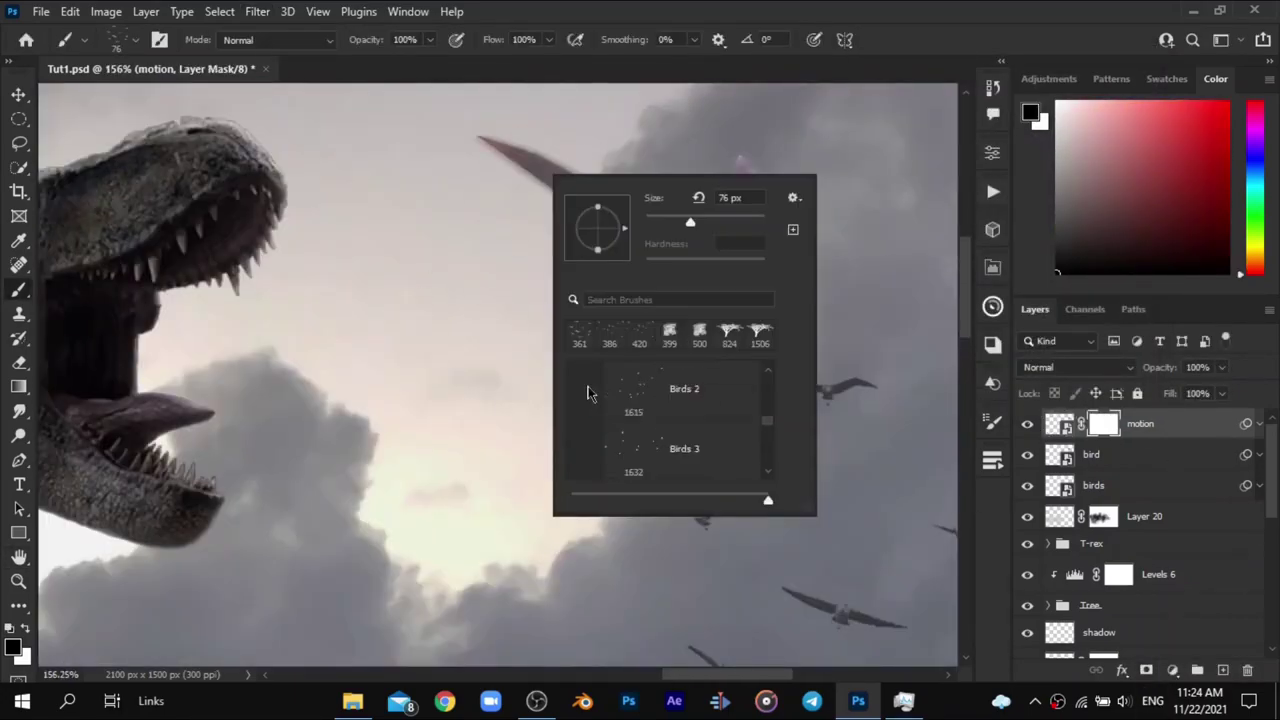
{"action": "scroll", "coordinate": [589, 426], "scroll_direction": "up", "scroll_amount": 5}
{"action": "left_click", "coordinate": [690, 425]}
{"action": "key", "text": "Return"}
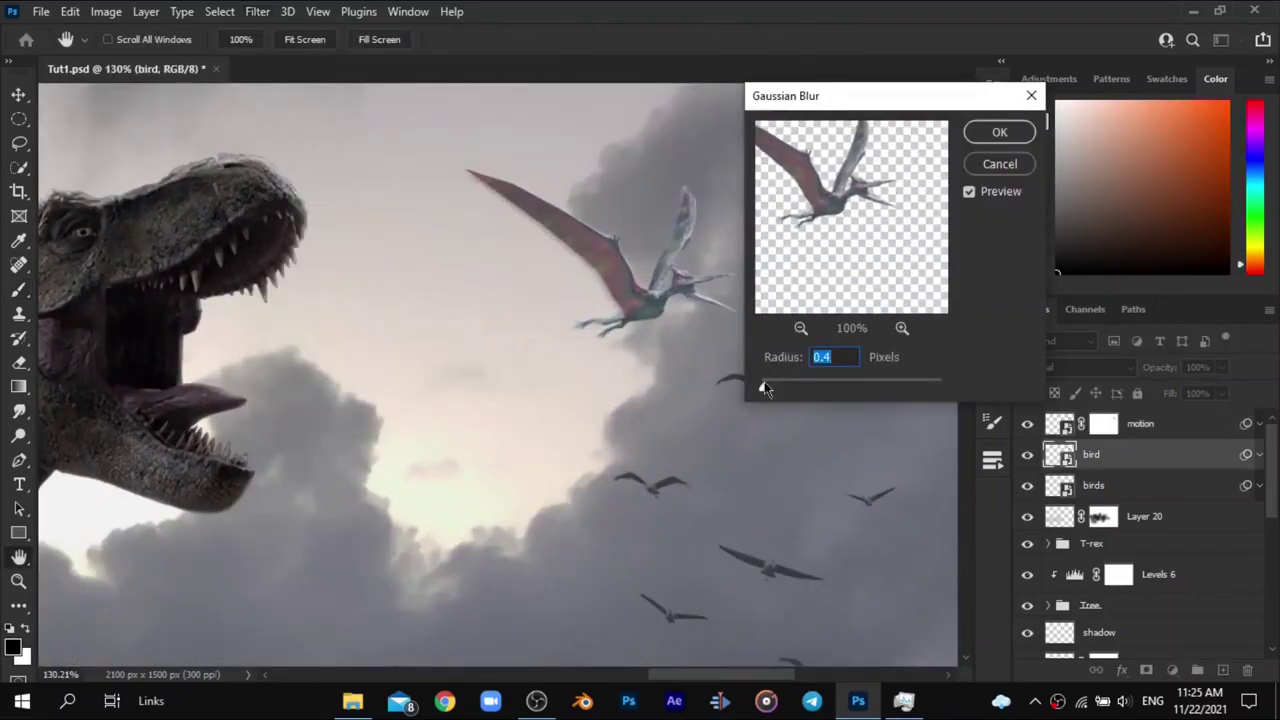
{"action": "left_click", "coordinate": [1000, 134]}
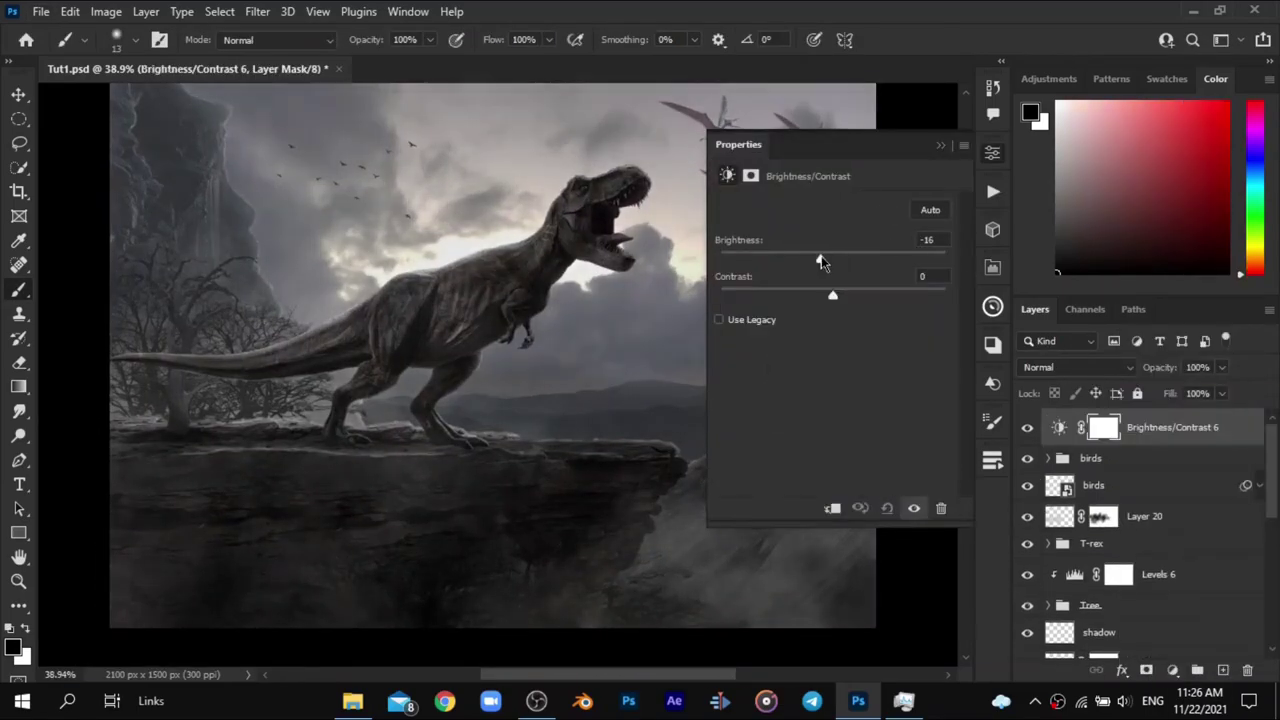
Step: Bring up the brush preset list on the canvas
{"action": "right_click", "coordinate": [650, 370]}
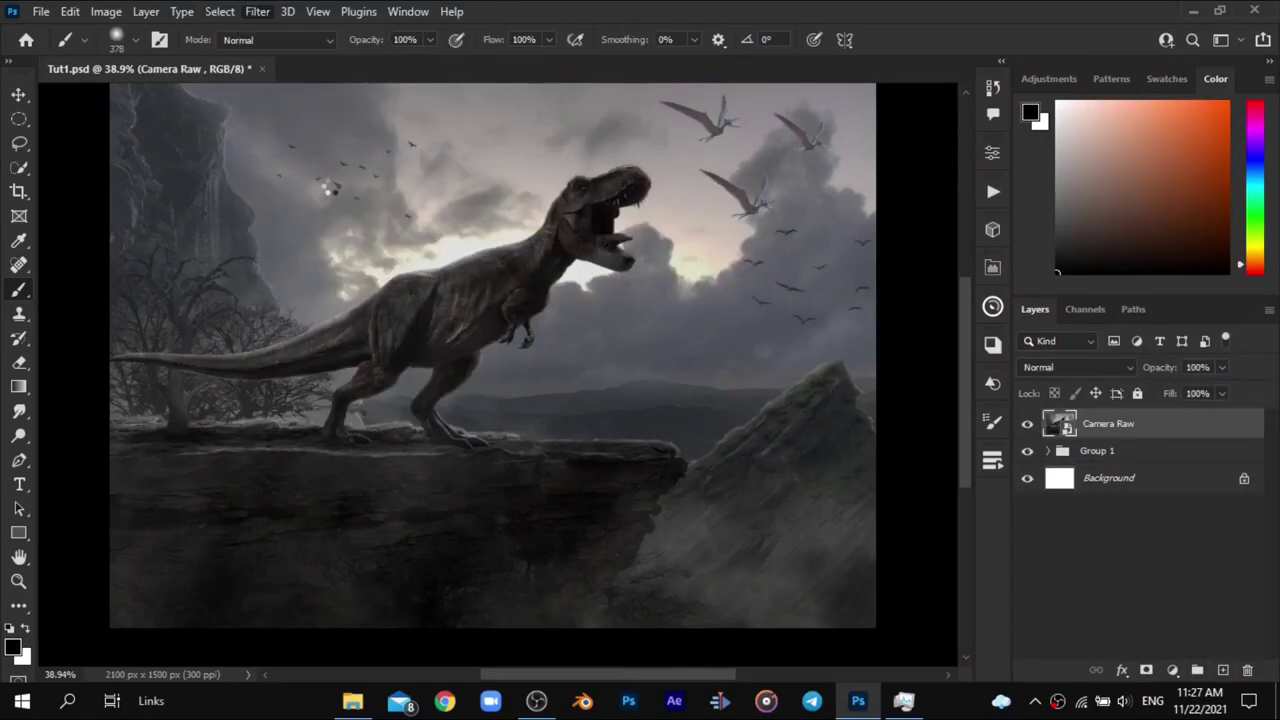
Step: Grade the merged layer in Camera Raw, adjusting Color Grading and adding a -8 vignette
{"action": "key", "text": "ctrl+shift+a"}
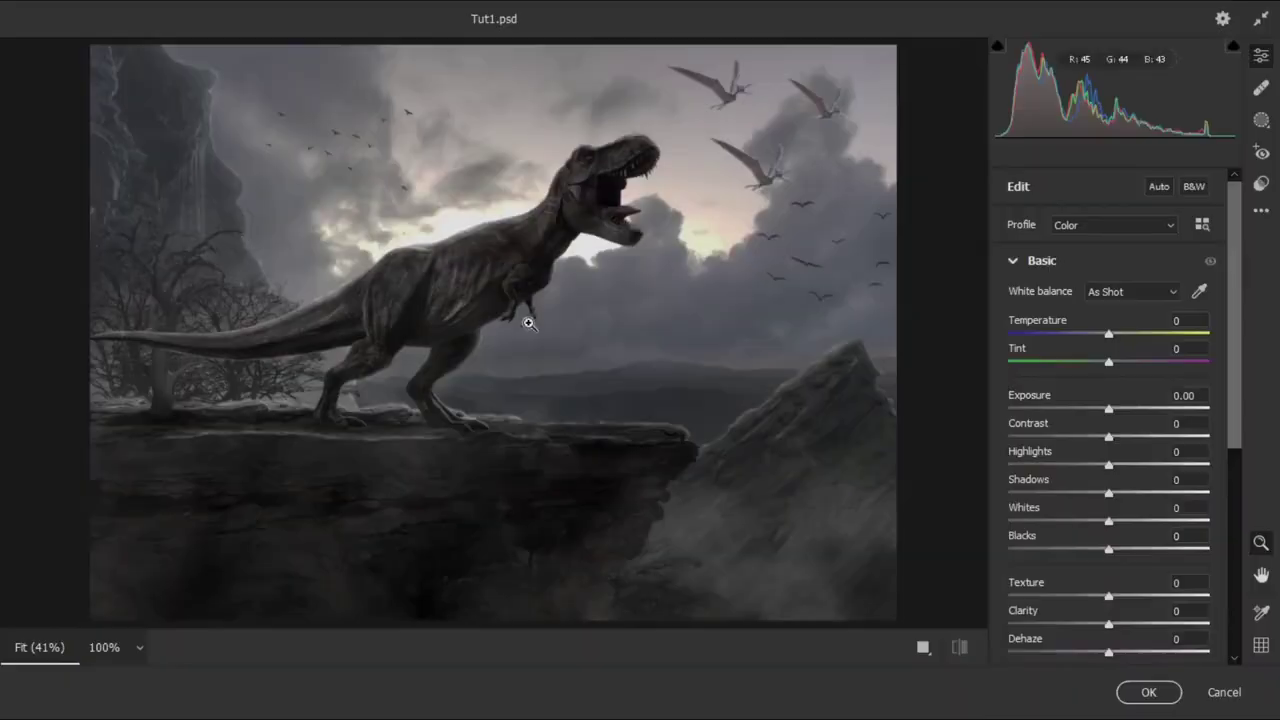
{"action": "scroll", "coordinate": [1113, 600], "scroll_direction": "down", "scroll_amount": 3}
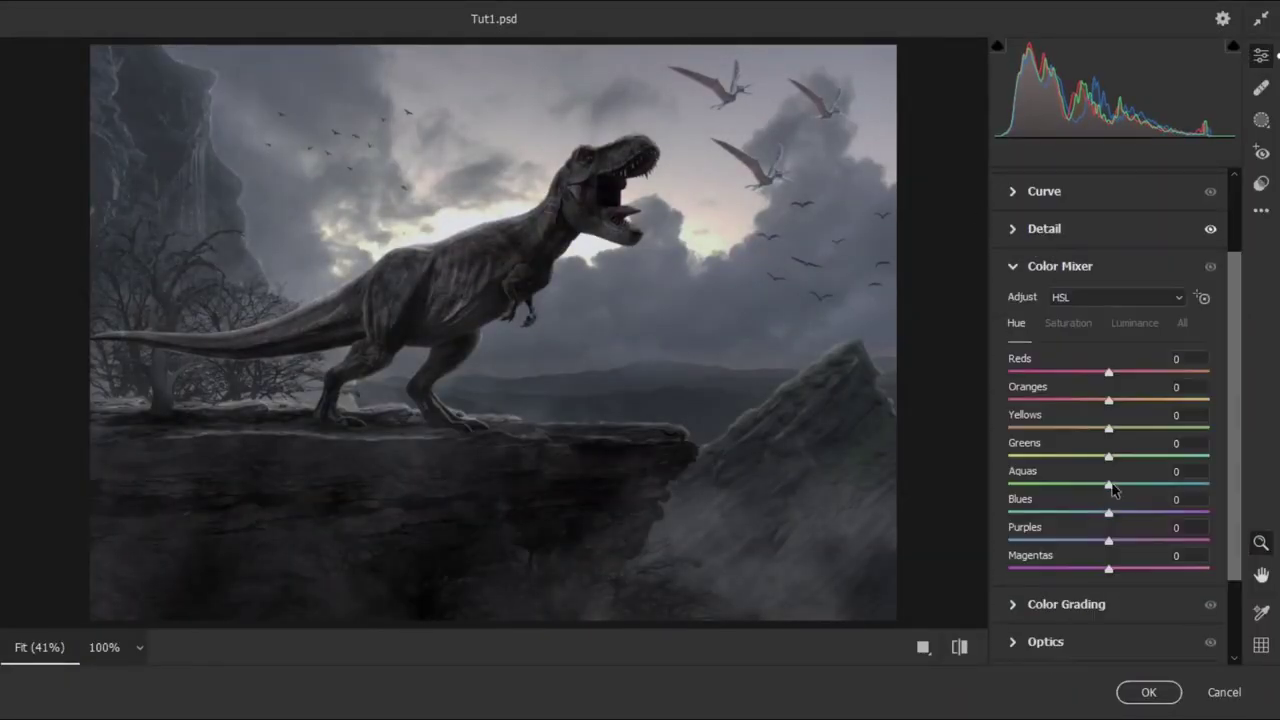
{"action": "left_click", "coordinate": [1066, 604]}
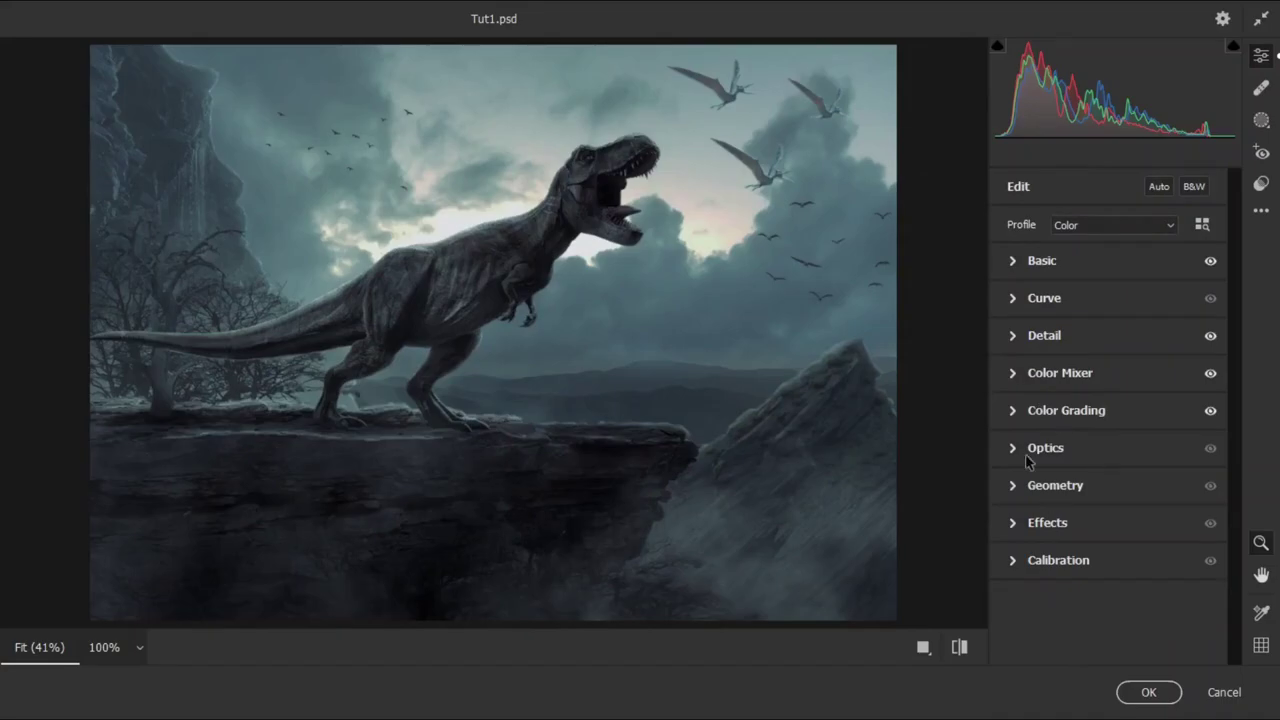
{"action": "left_click", "coordinate": [1030, 523]}
{"action": "left_click_drag", "start_coordinate": [1108, 604], "coordinate": [1100, 606]}
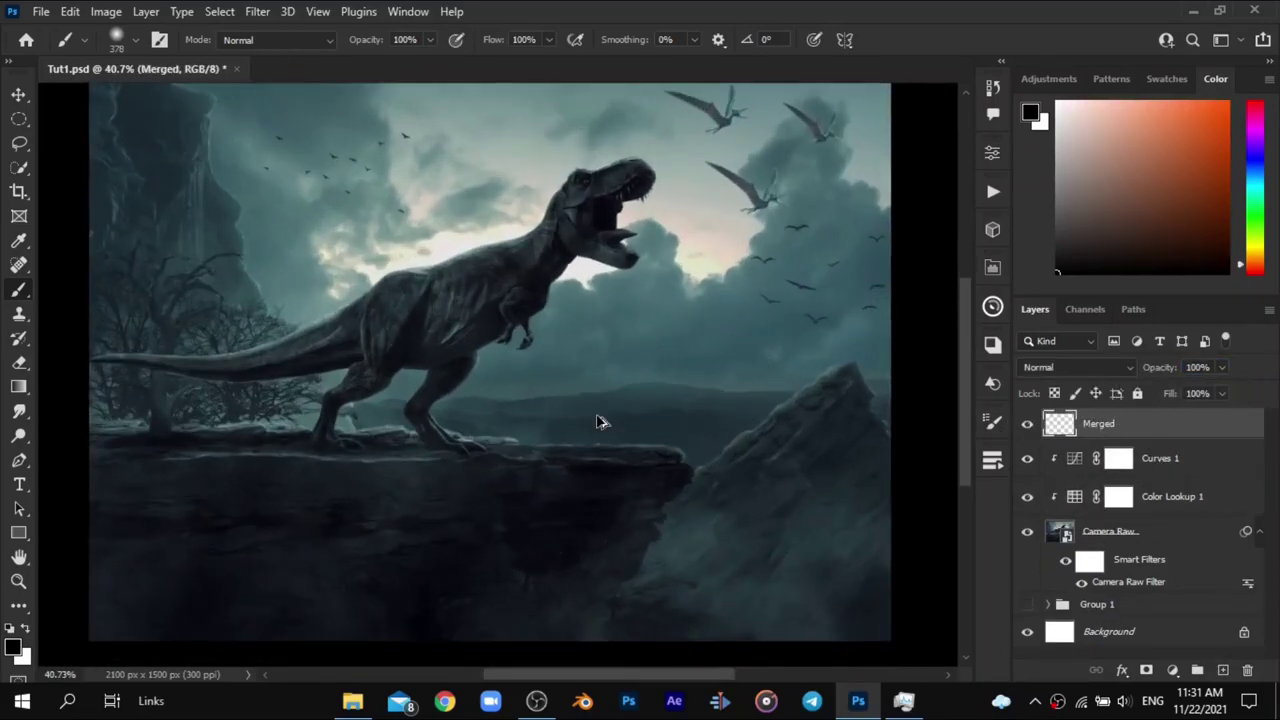
Step: Select the Merged layer and save the finished composite with Ctrl+S
{"action": "left_click", "coordinate": [1140, 427]}
{"action": "key", "text": "ctrl+s"}
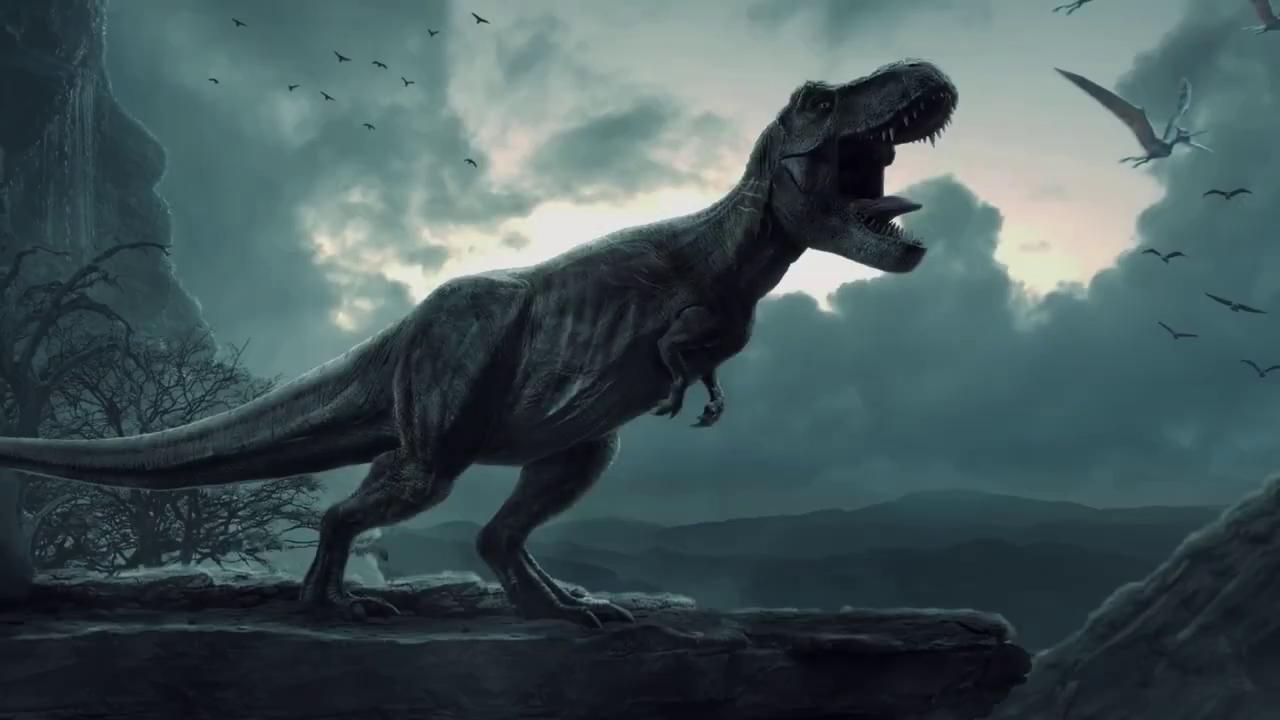